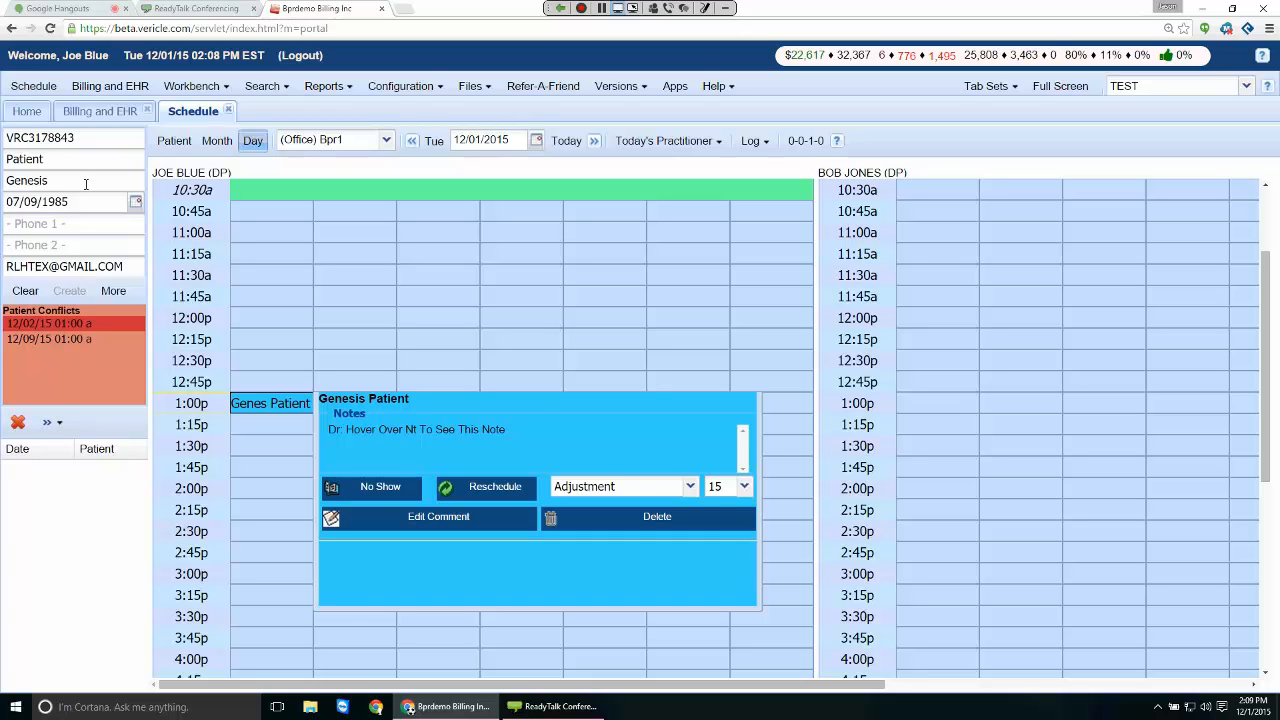
Step: Start a new care plan for the patient and name it "36v 2015"
{"action": "left_click", "coordinate": [174, 140]}
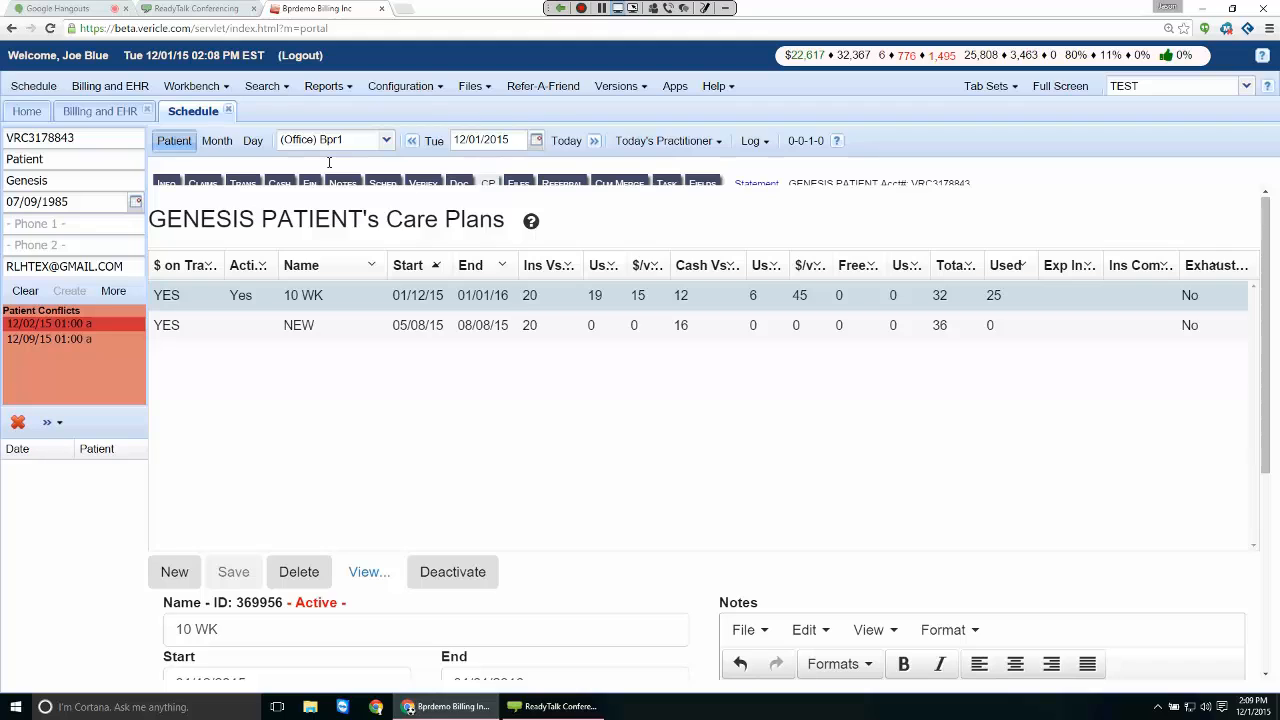
{"action": "scroll", "coordinate": [348, 268], "scroll_direction": "down", "scroll_amount": 1}
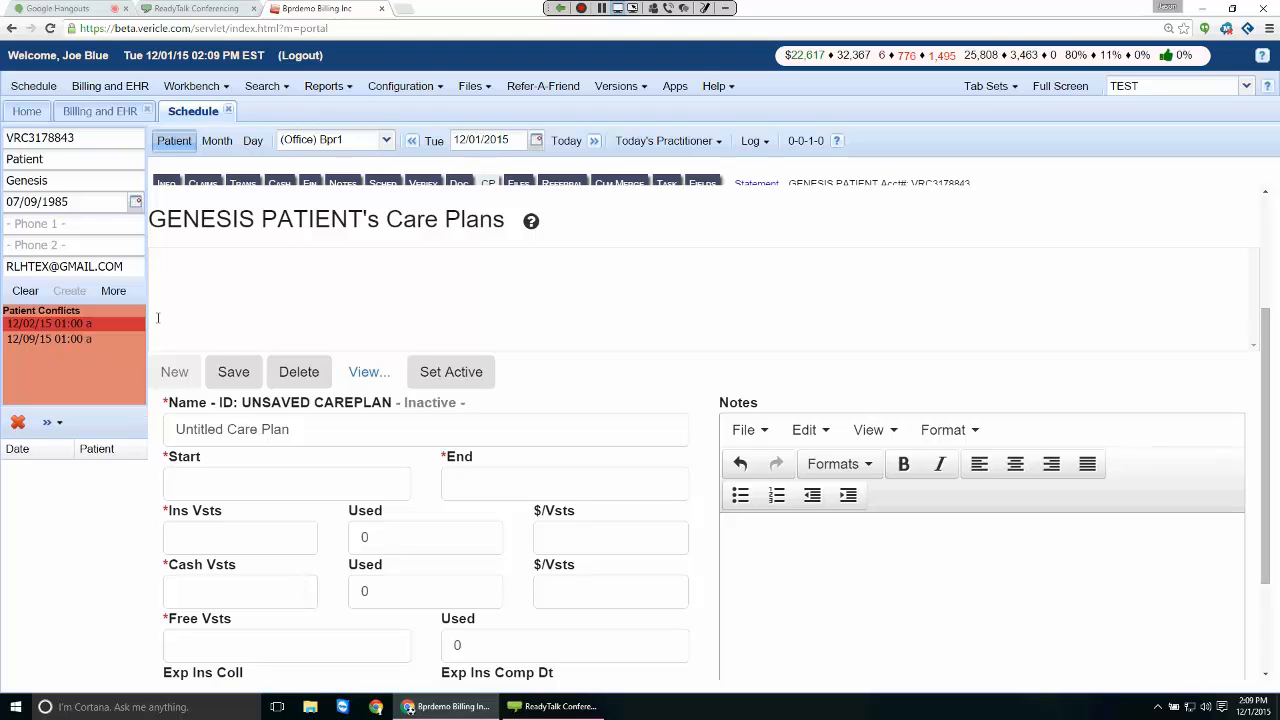
{"action": "key", "text": "Tab"}
{"action": "key", "text": "shift+Left"}
{"action": "key", "text": "shift+Left"}
{"action": "key", "text": "shift+Left"}
{"action": "key", "text": "shift+Left"}
{"action": "key", "text": "shift+Left"}
{"action": "key", "text": "shift+Left"}
{"action": "key", "text": "shift+Left"}
{"action": "key", "text": "shift+Left"}
{"action": "key", "text": "shift+Left"}
{"action": "key", "text": "shift+Left"}
{"action": "key", "text": "shift+Left"}
{"action": "key", "text": "shift+Left"}
{"action": "key", "text": "shift+Left"}
{"action": "key", "text": "shift+Left"}
{"action": "key", "text": "shift+Left"}
{"action": "key", "text": "shift+Left"}
{"action": "key", "text": "shift+Left"}
{"action": "key", "text": "shift+Left"}
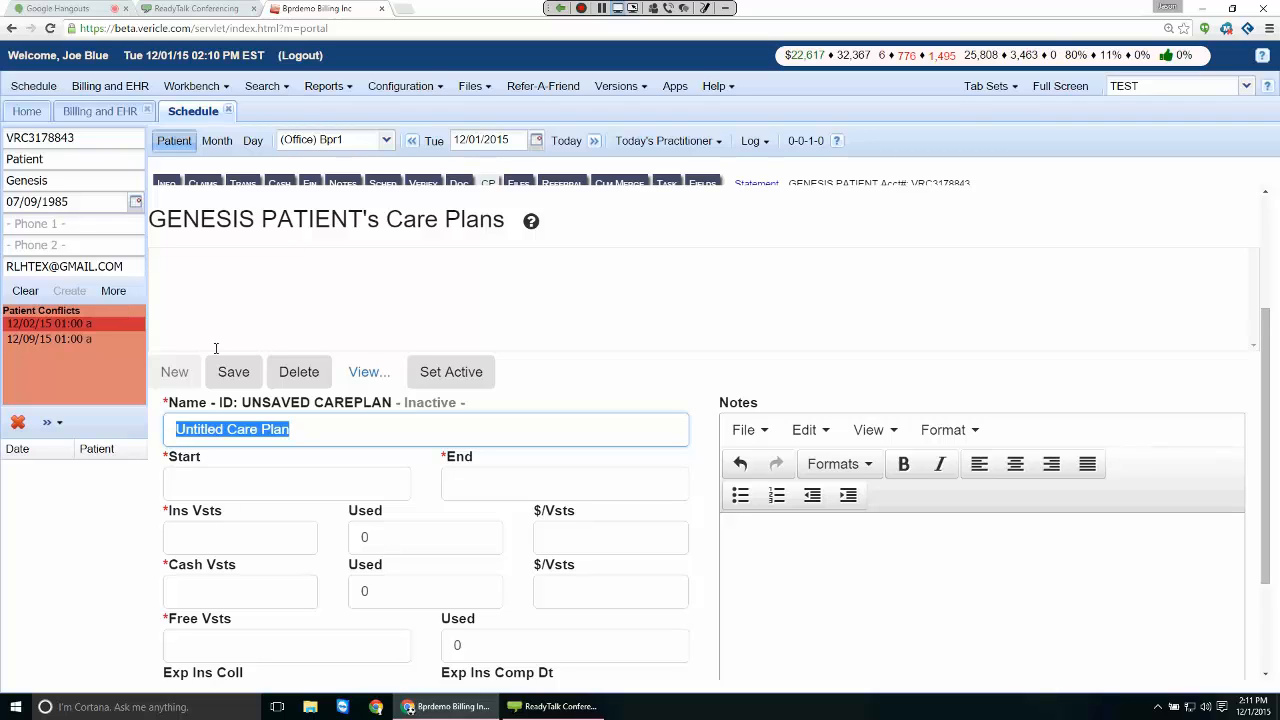
{"action": "left_click", "coordinate": [272, 430]}
{"action": "key", "text": "shift+Left"}
{"action": "key", "text": "shift+Left"}
{"action": "key", "text": "shift+Left"}
{"action": "key", "text": "shift+Left"}
{"action": "key", "text": "shift+Left"}
{"action": "key", "text": "shift+Left"}
{"action": "key", "text": "shift+Left"}
{"action": "key", "text": "shift+Left"}
{"action": "key", "text": "shift+Left"}
{"action": "key", "text": "shift+Left"}
{"action": "key", "text": "shift+Left"}
{"action": "key", "text": "shift+Left"}
{"action": "key", "text": "shift+Left"}
{"action": "key", "text": "shift+Left"}
{"action": "key", "text": "shift+Left"}
{"action": "key", "text": "shift+Left"}
{"action": "key", "text": "shift+Left"}
{"action": "key", "text": "shift+Left"}
{"action": "type", "text": "36"}
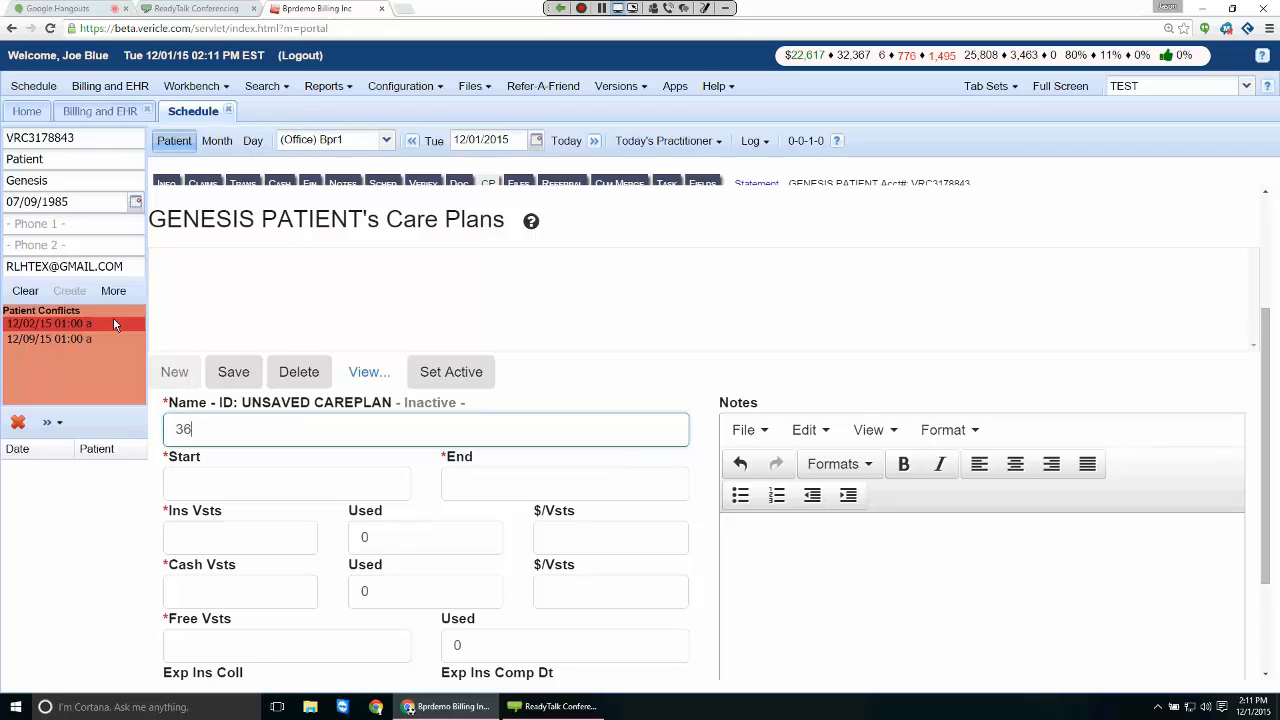
{"action": "type", "text": "v 2015"}
{"action": "key", "text": "Tab"}
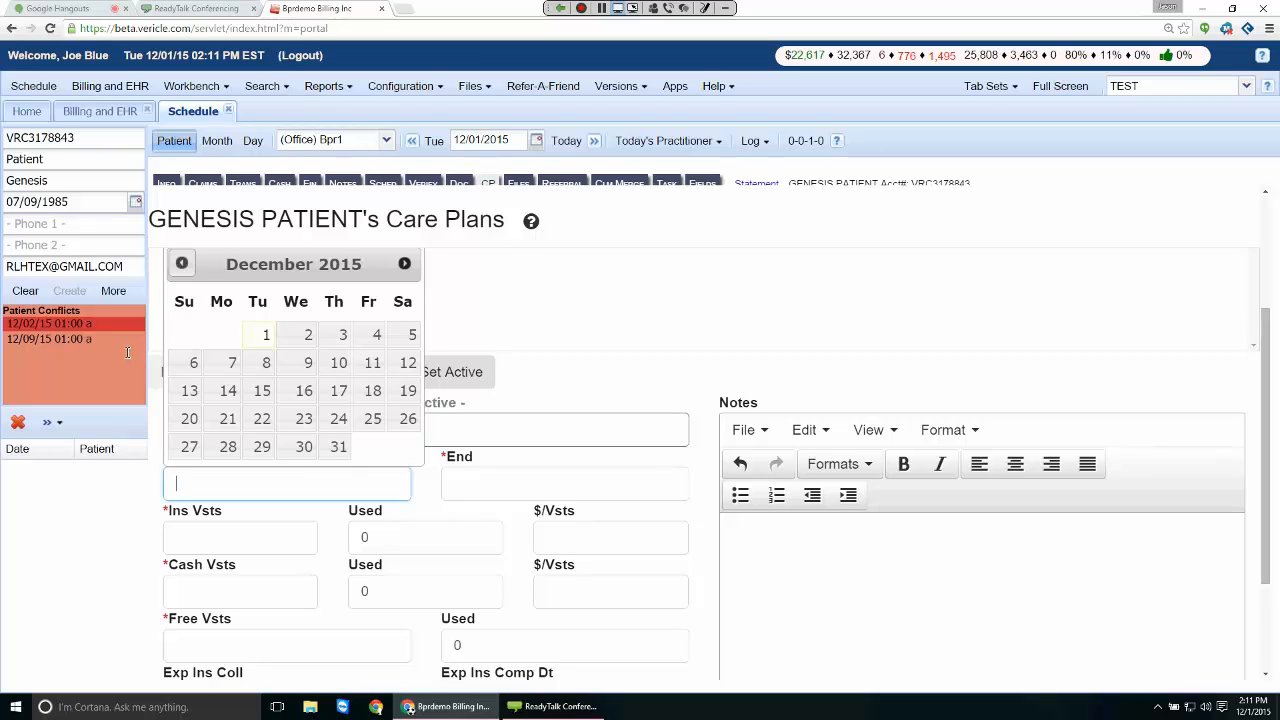
Step: Set the care plan's start date to 11/23/2015
{"action": "left_click", "coordinate": [182, 263]}
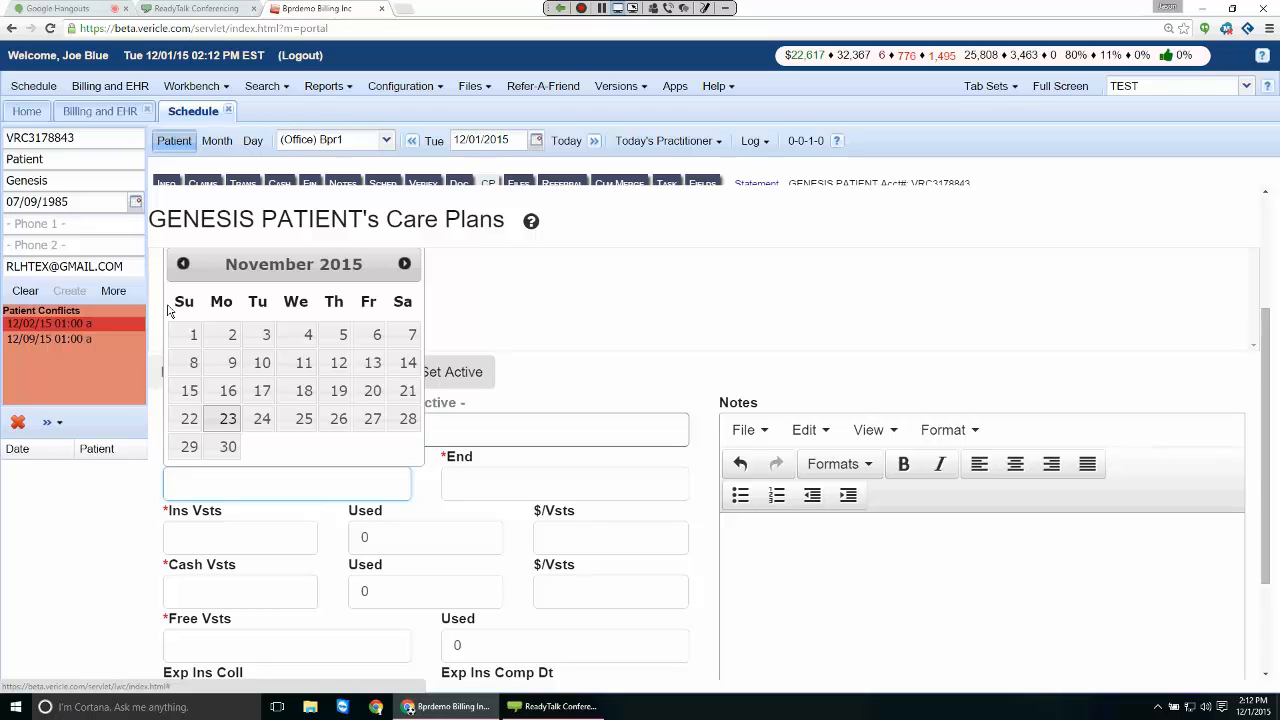
{"action": "key", "text": "Right"}
{"action": "key", "text": "Up"}
{"action": "key", "text": "Up"}
{"action": "key", "text": "Down"}
{"action": "key", "text": "Down"}
{"action": "key", "text": "Left"}
{"action": "key", "text": "Return"}
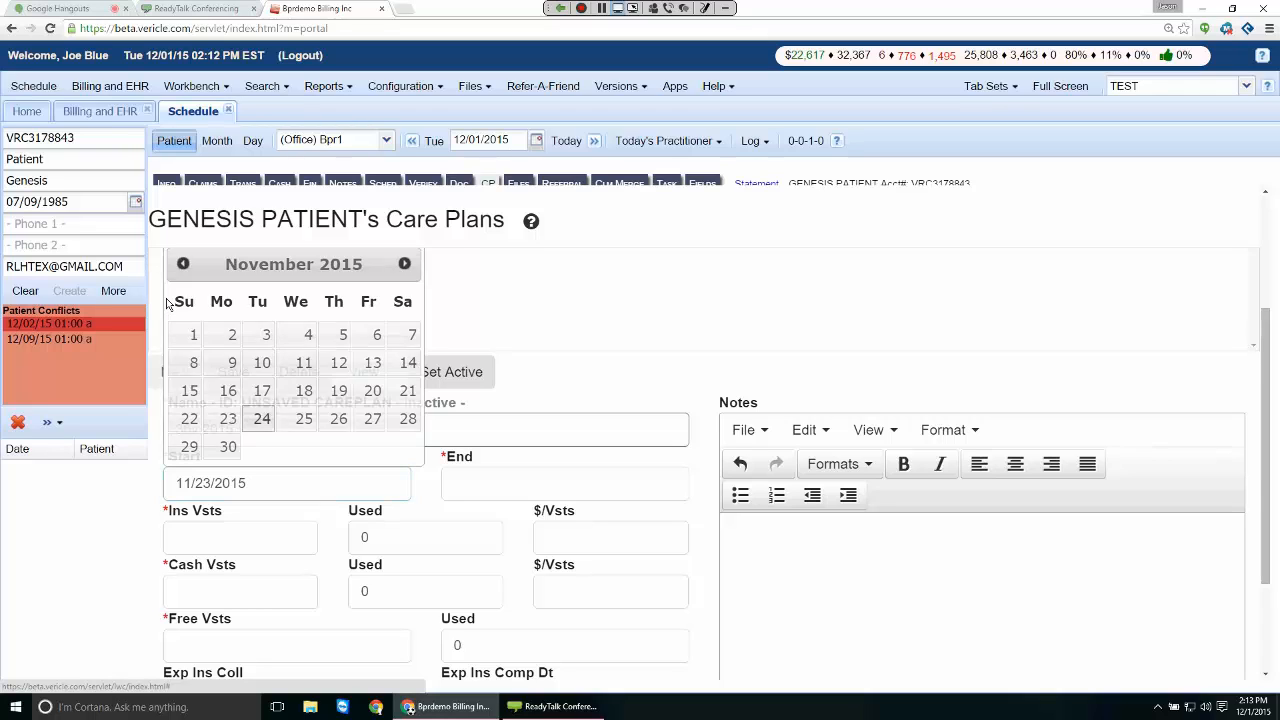
Step: Set the care plan's end date to 02/29/2016
{"action": "key", "text": "Tab"}
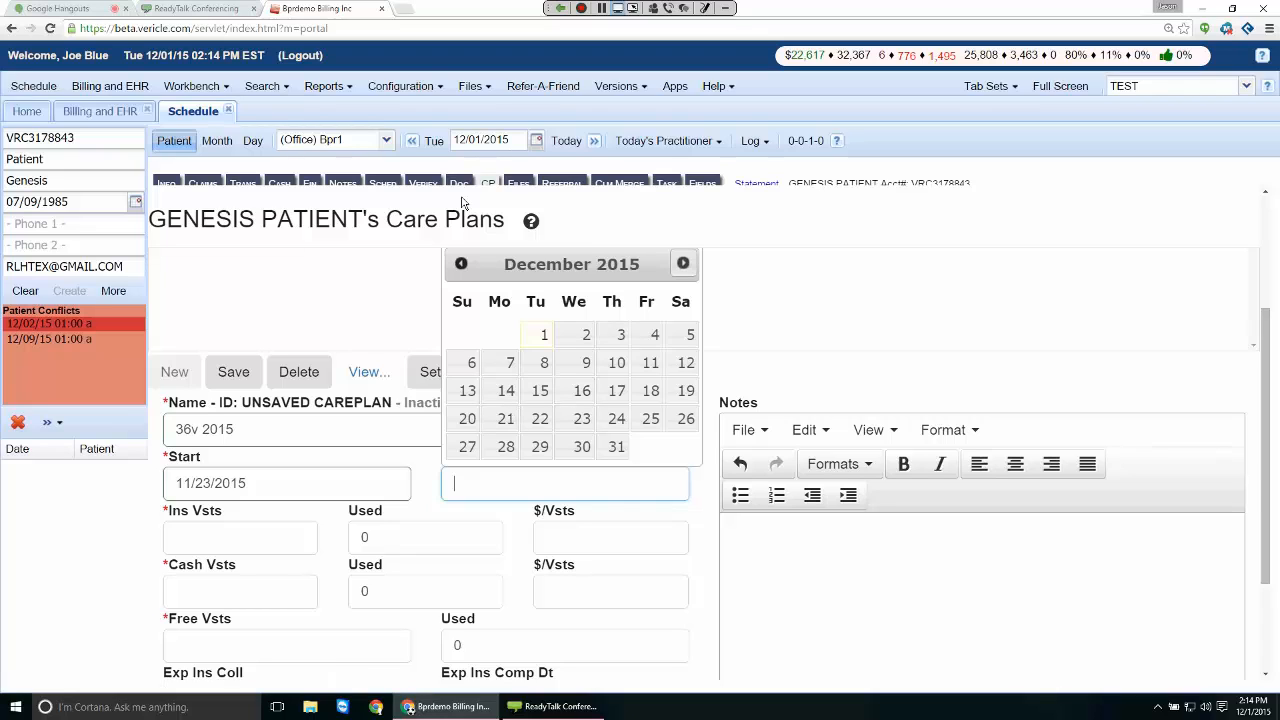
{"action": "key", "text": "Page_Down"}
{"action": "key", "text": "Page_Down"}
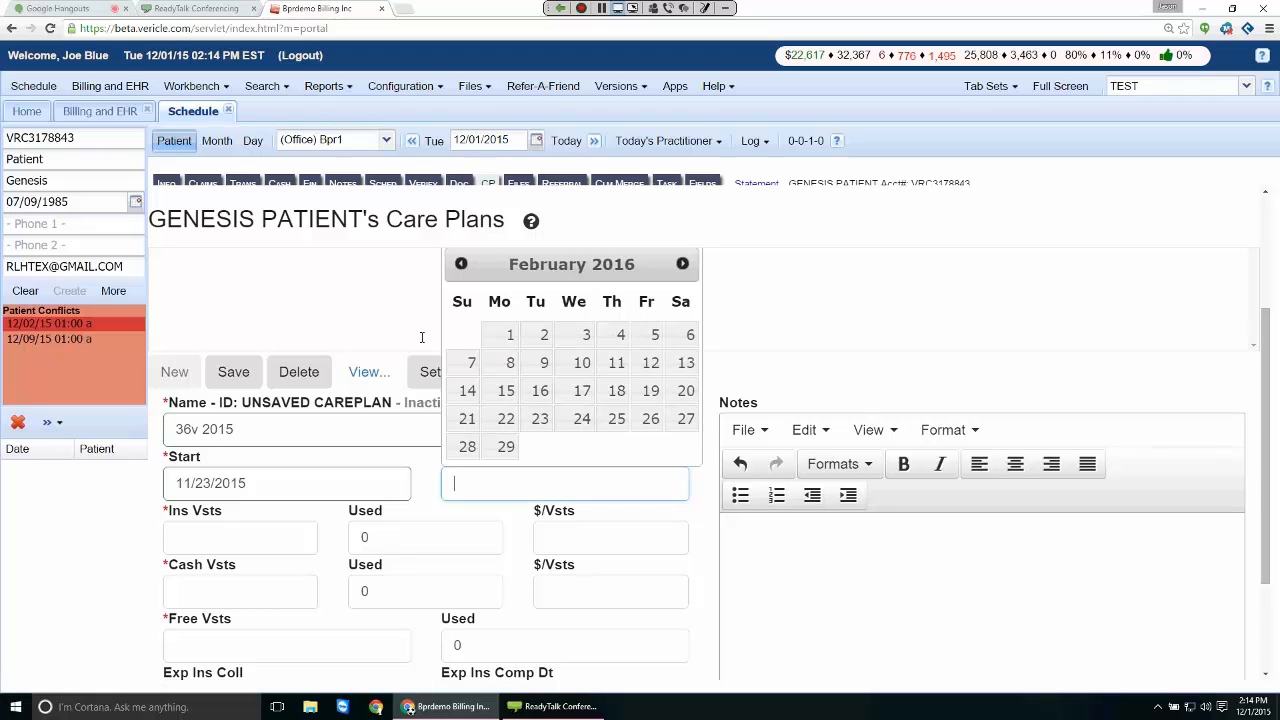
{"action": "key", "text": "Return"}
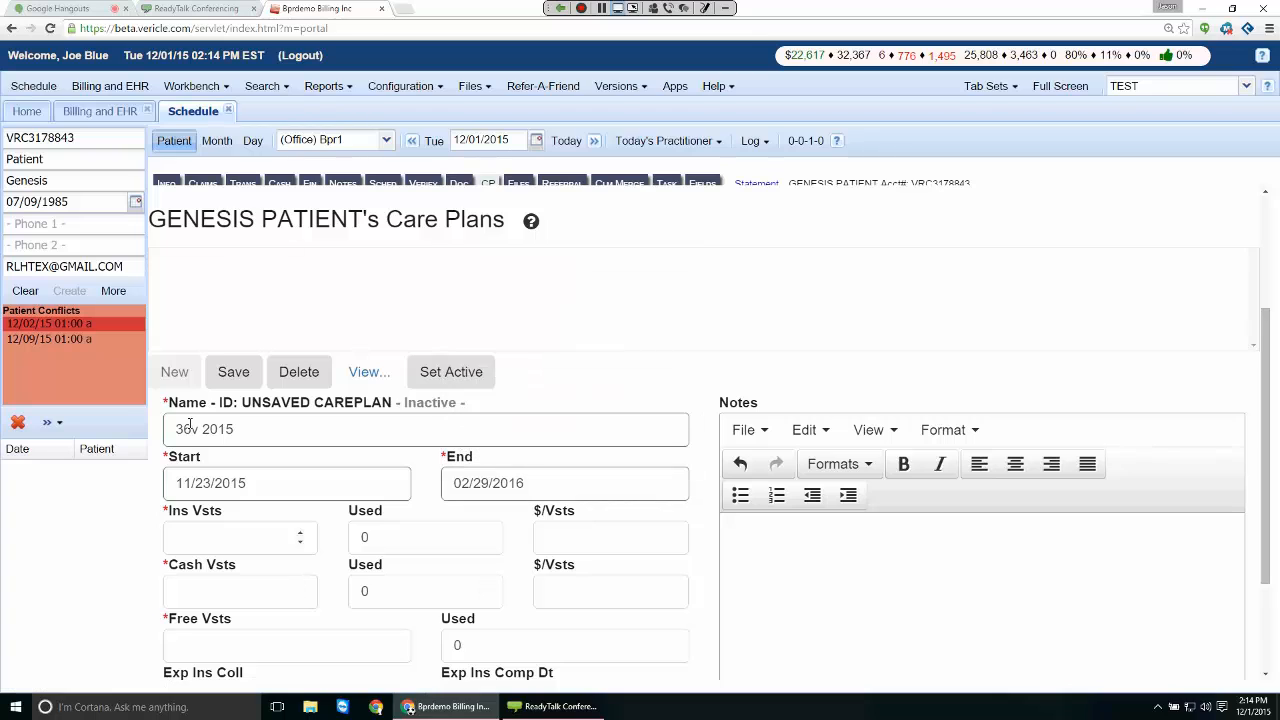
Step: Set the insurance visits to 12 and the dollar amount per insurance visit to 0
{"action": "scroll", "coordinate": [195, 405], "scroll_direction": "down", "scroll_amount": 3}
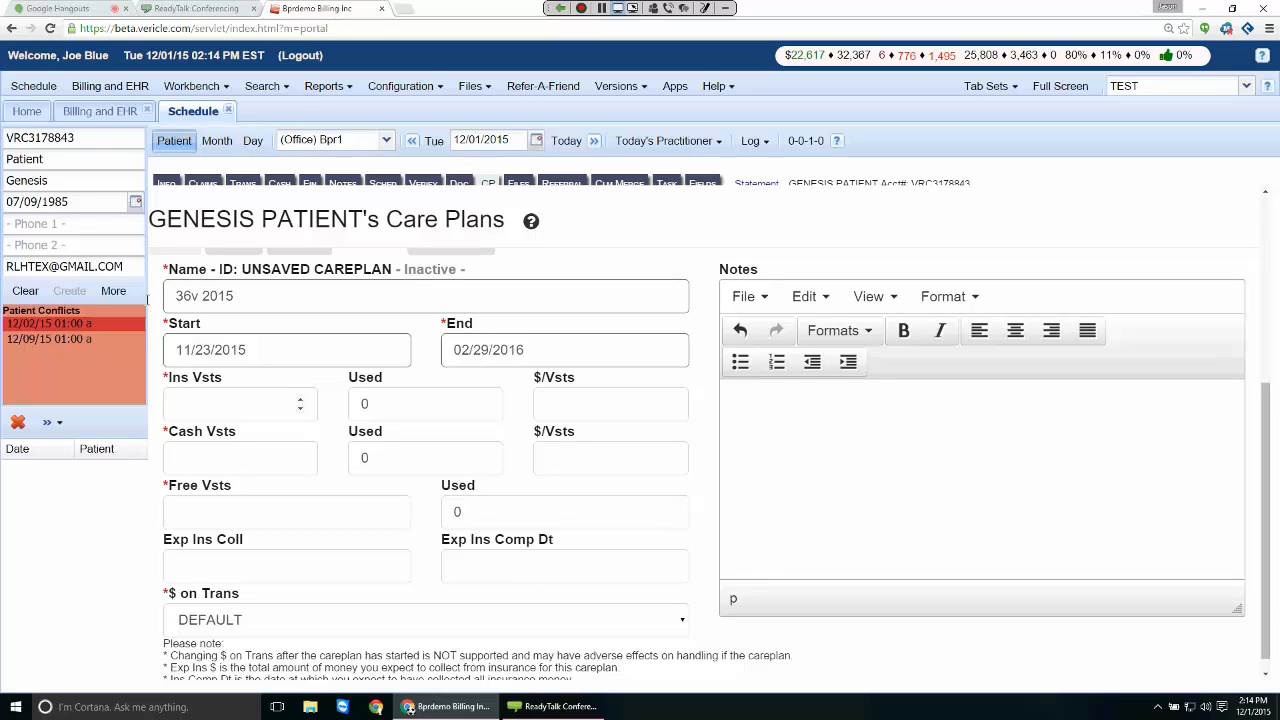
{"action": "key", "text": "Tab"}
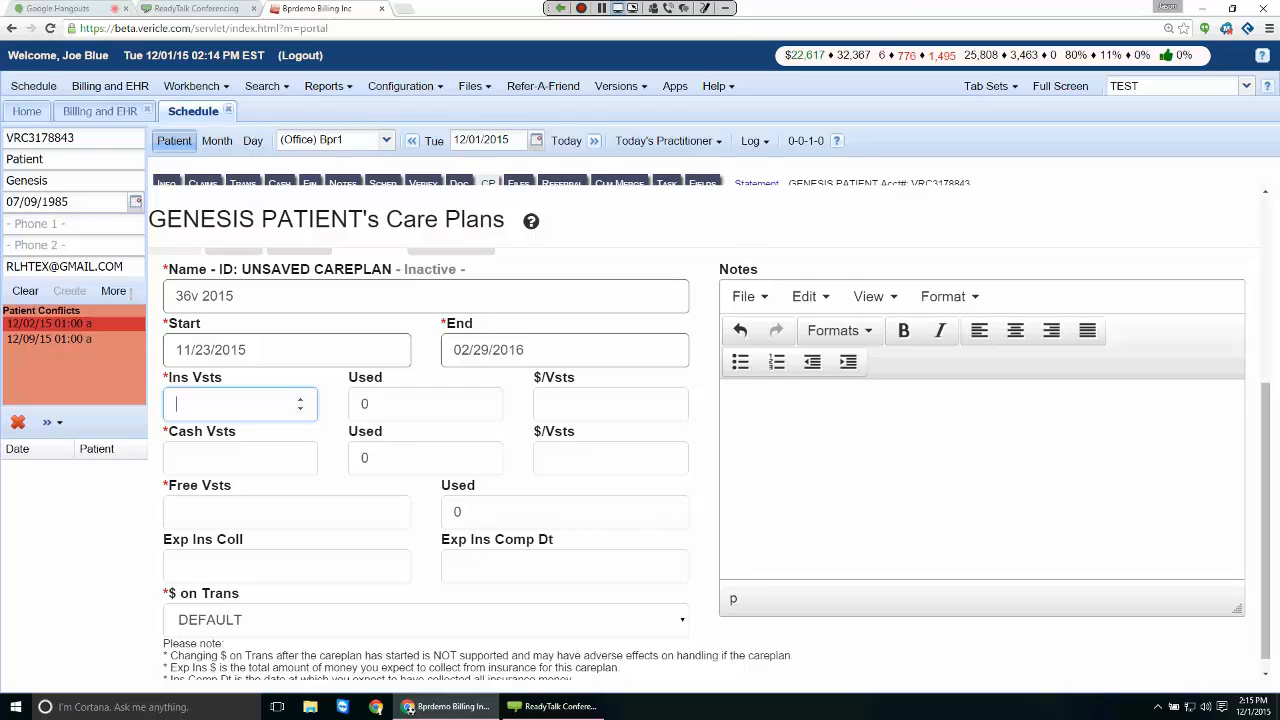
{"action": "type", "text": "12"}
{"action": "key", "text": "Tab"}
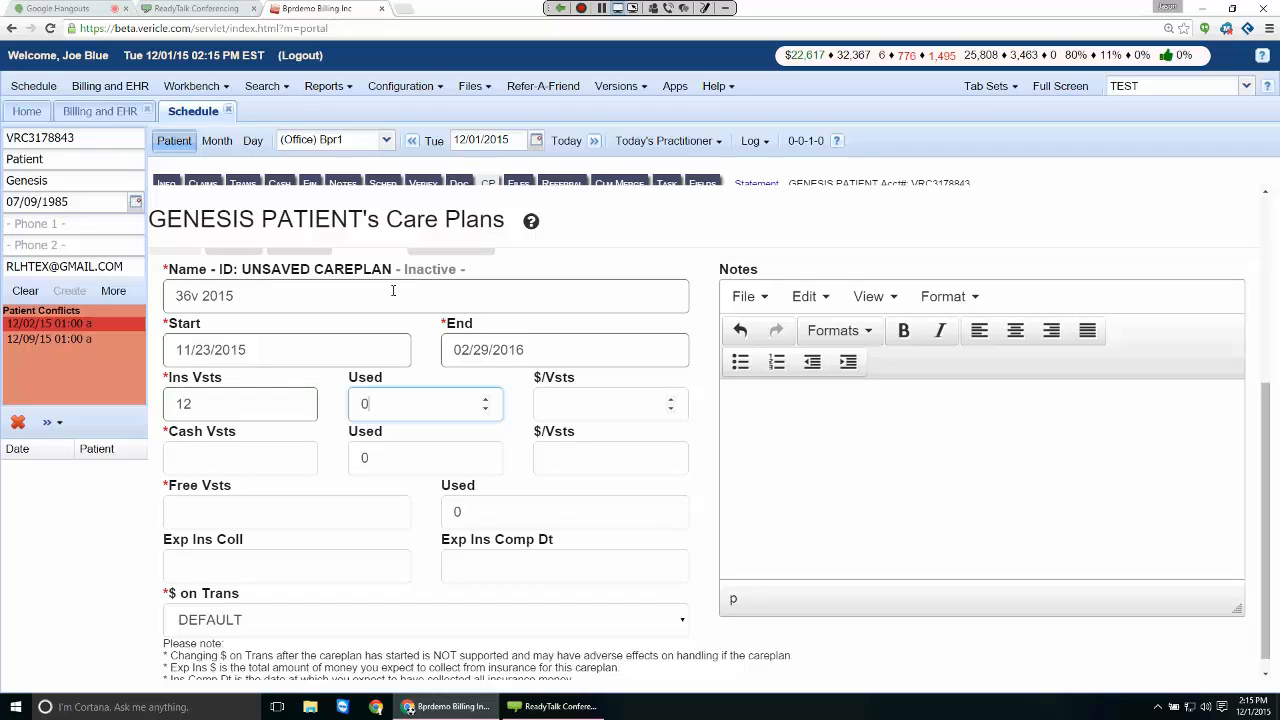
{"action": "key", "text": "Tab"}
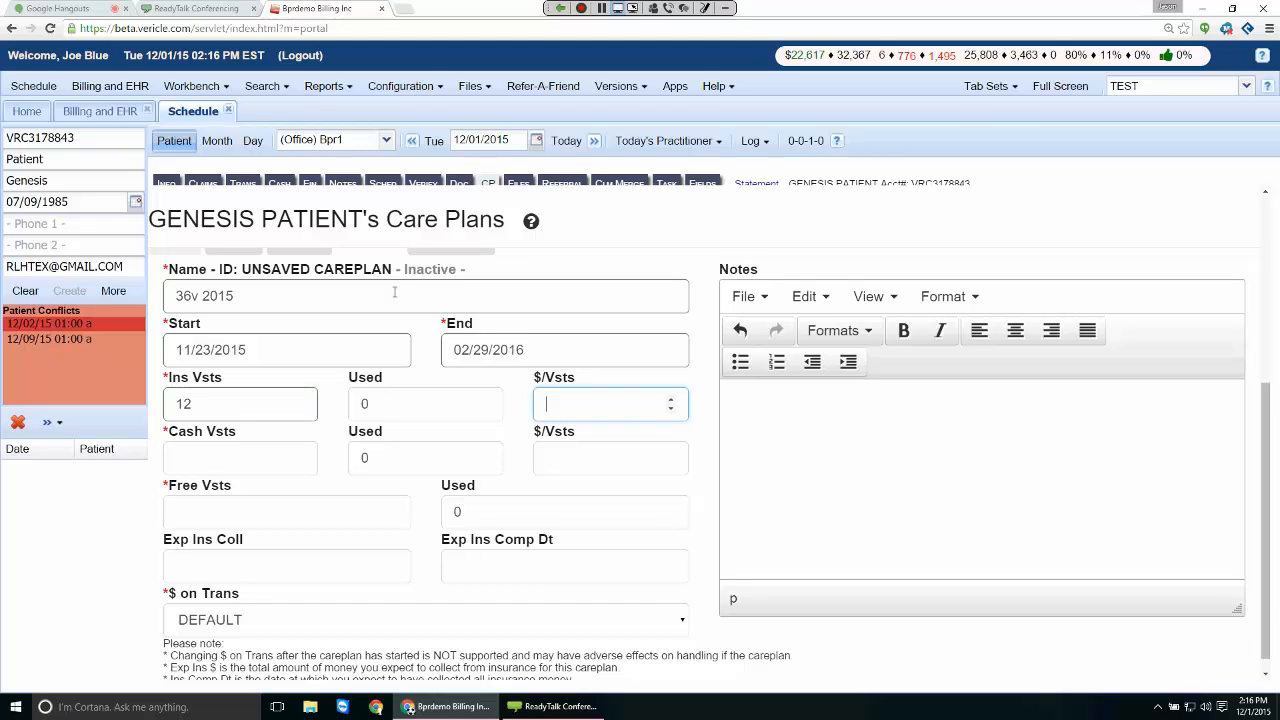
{"action": "type", "text": "35"}
{"action": "key", "text": "ctrl+a"}
{"action": "key", "text": "BackSpace"}
{"action": "type", "text": "0"}
{"action": "key", "text": "Tab"}
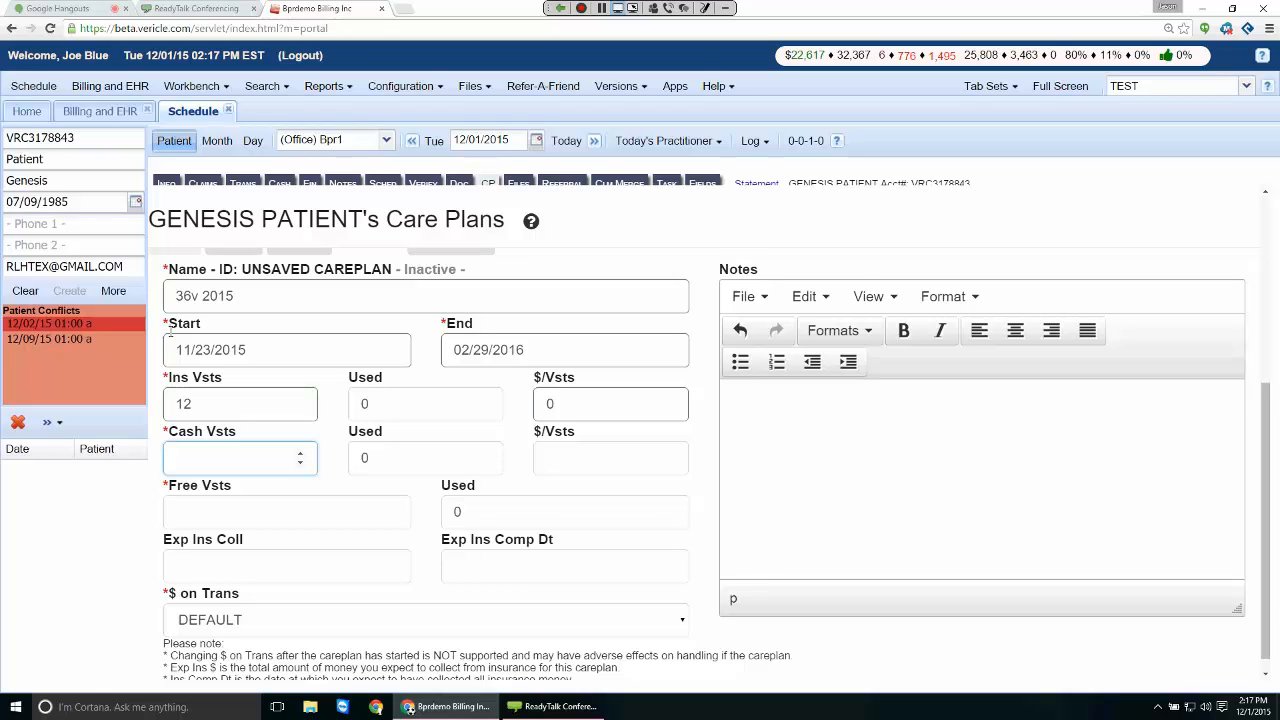
Step: Set the number of cash visits in the care plan to 24
{"action": "key", "text": "Tab"}
{"action": "key", "text": "Tab"}
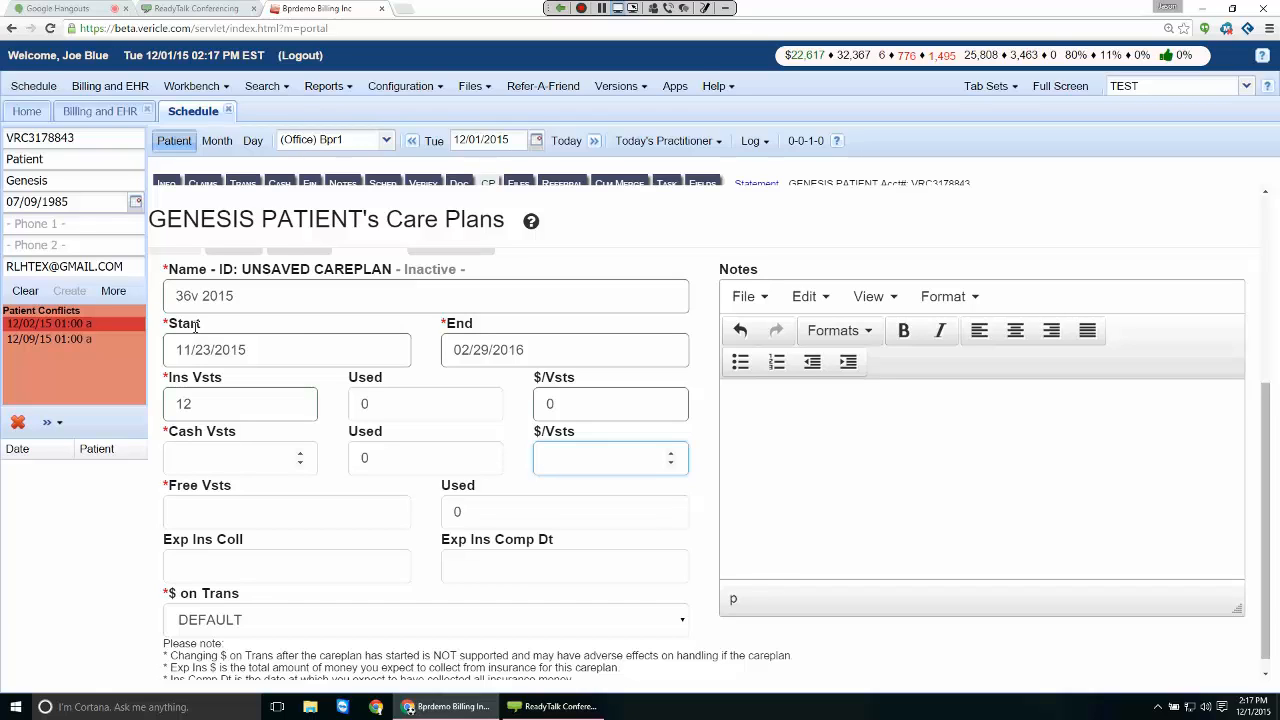
{"action": "key", "text": "shift+Tab"}
{"action": "type", "text": "24"}
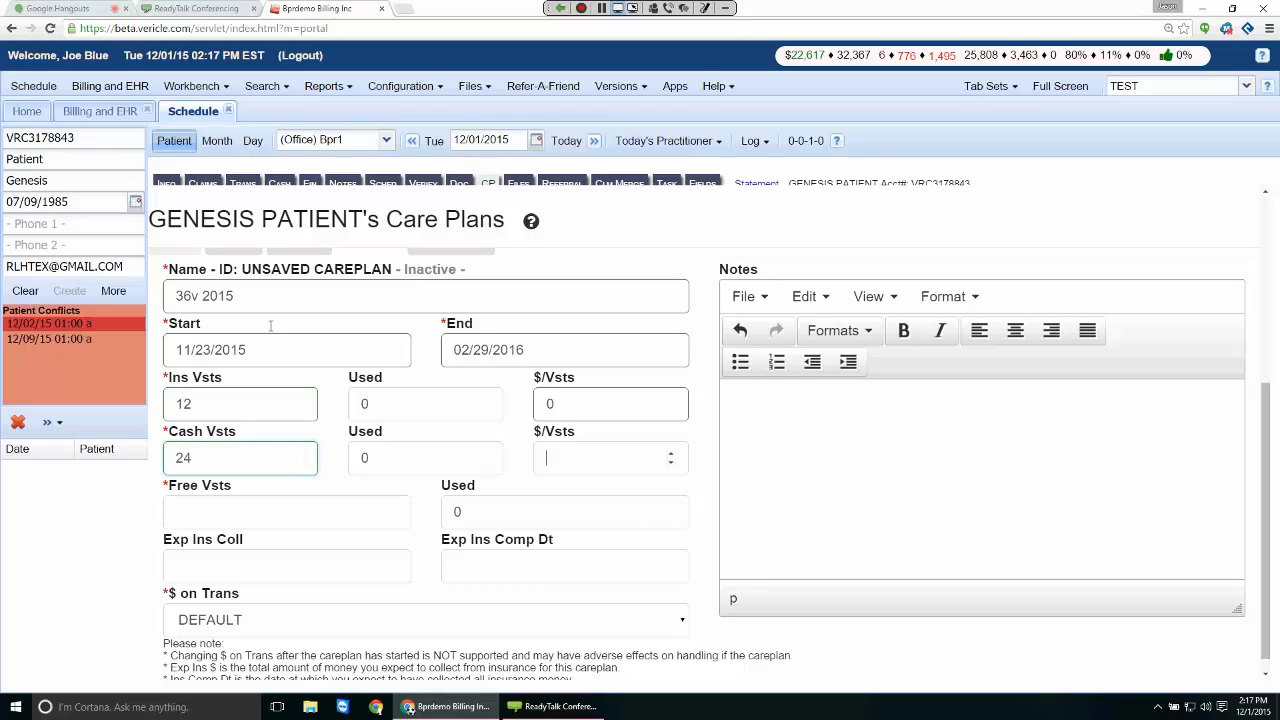
Step: Set the dollar amount per insurance visit to 35
{"action": "key", "text": "shift+Tab"}
{"action": "key", "text": "shift+Tab"}
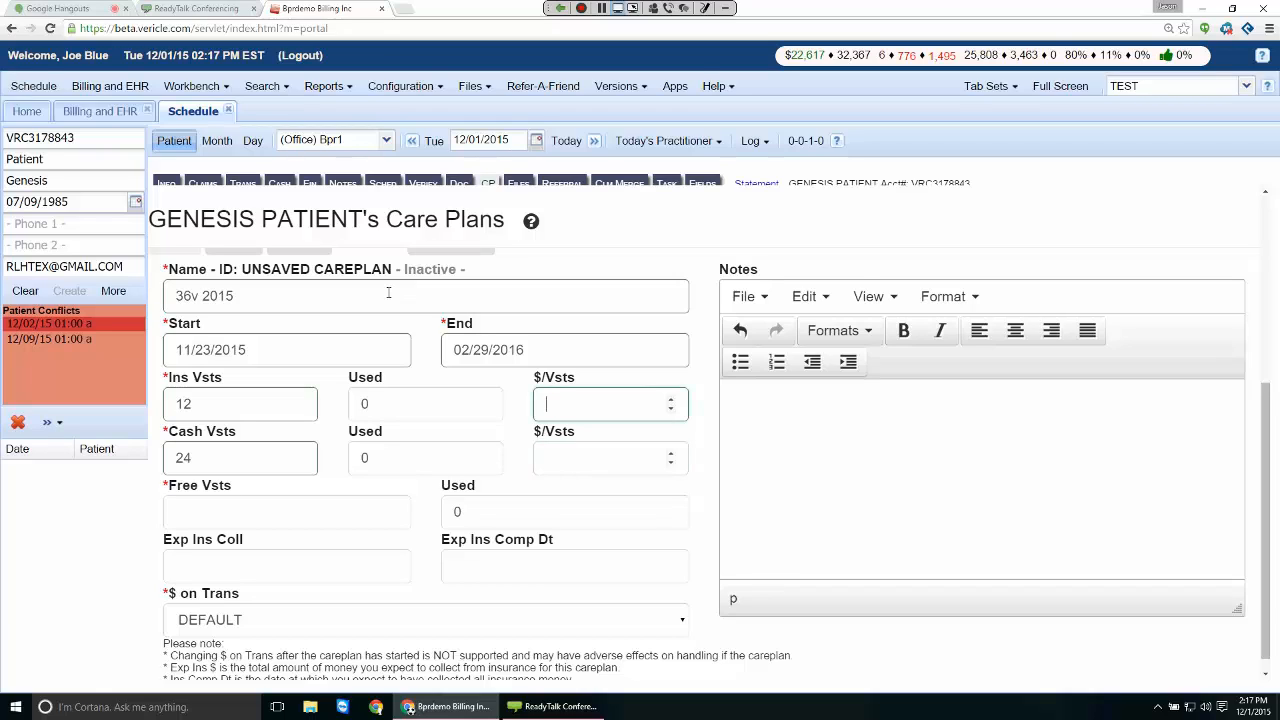
{"action": "type", "text": "35"}
{"action": "key", "text": "Tab"}
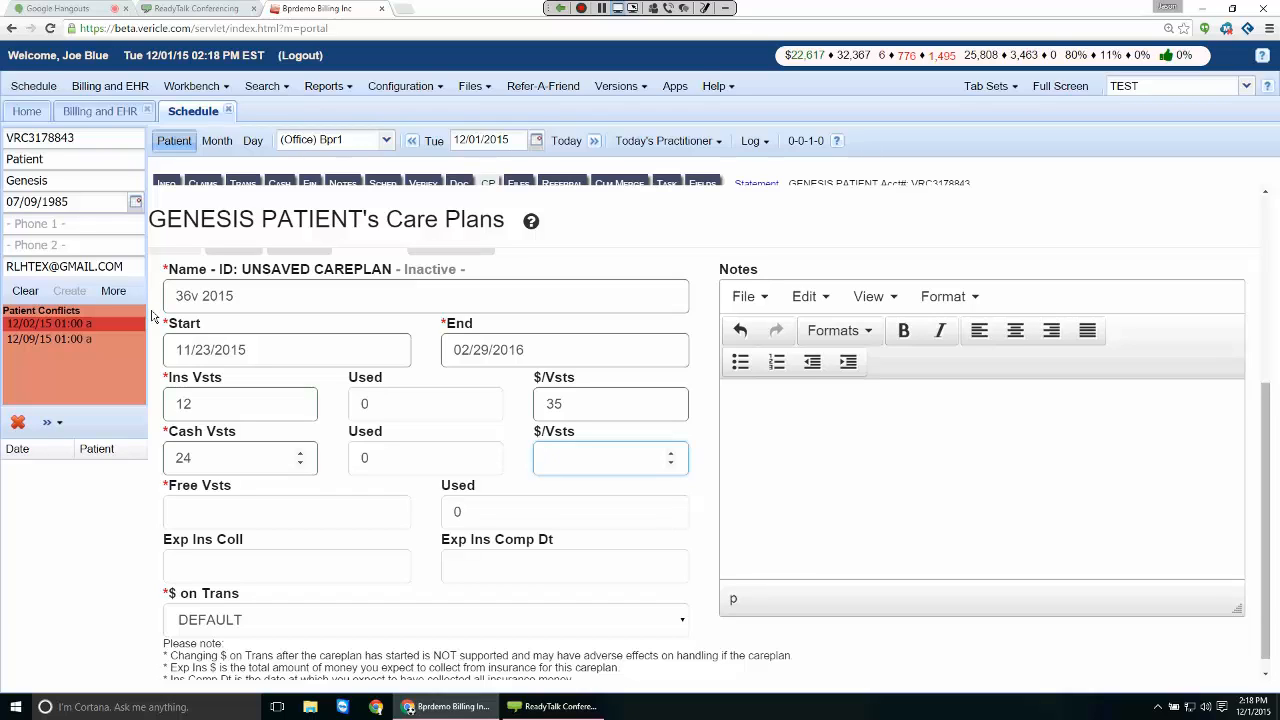
Step: Set the dollar amount per cash visit to 45 and the free visits to 0
{"action": "type", "text": "45"}
{"action": "key", "text": "Tab"}
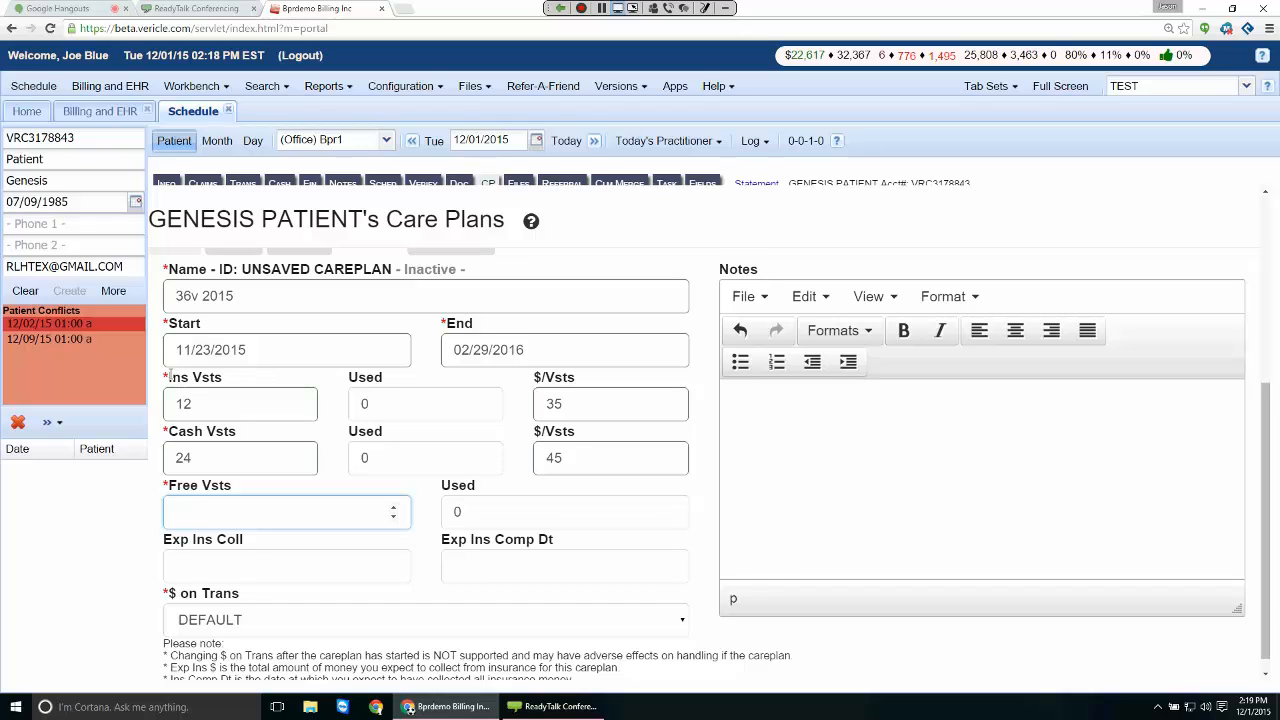
{"action": "type", "text": "0"}
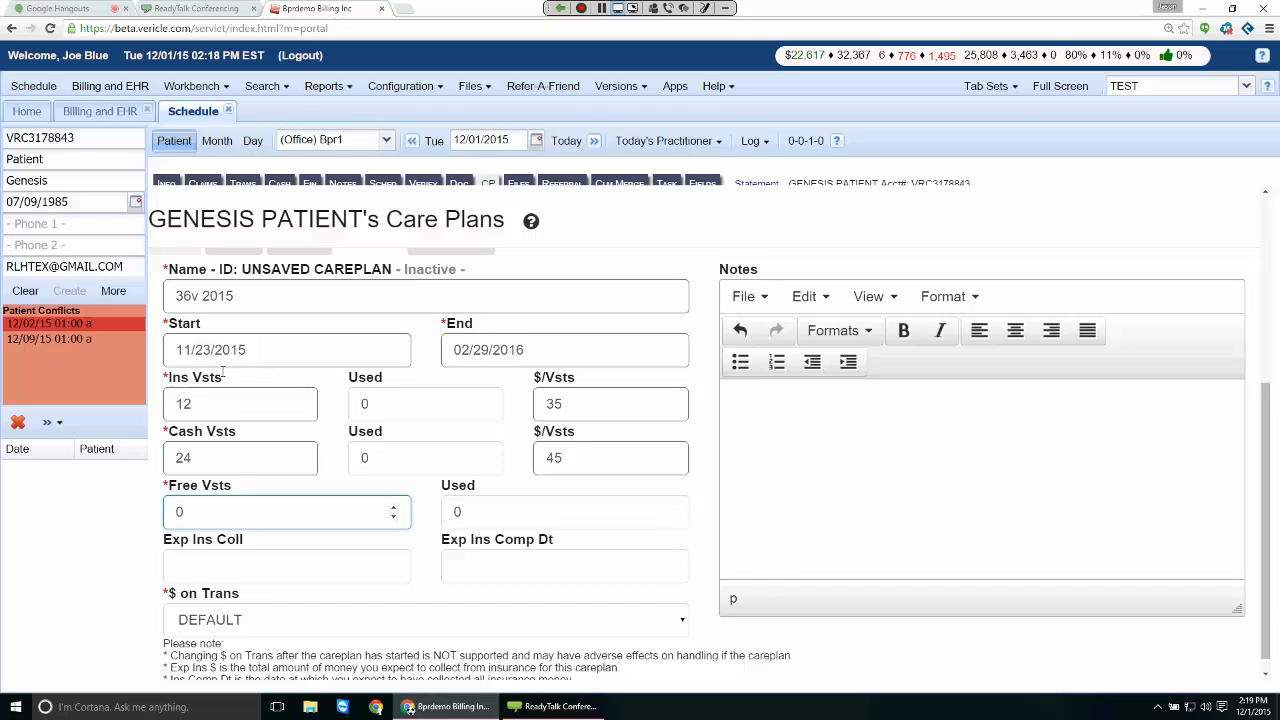
{"action": "left_click", "coordinate": [294, 383]}
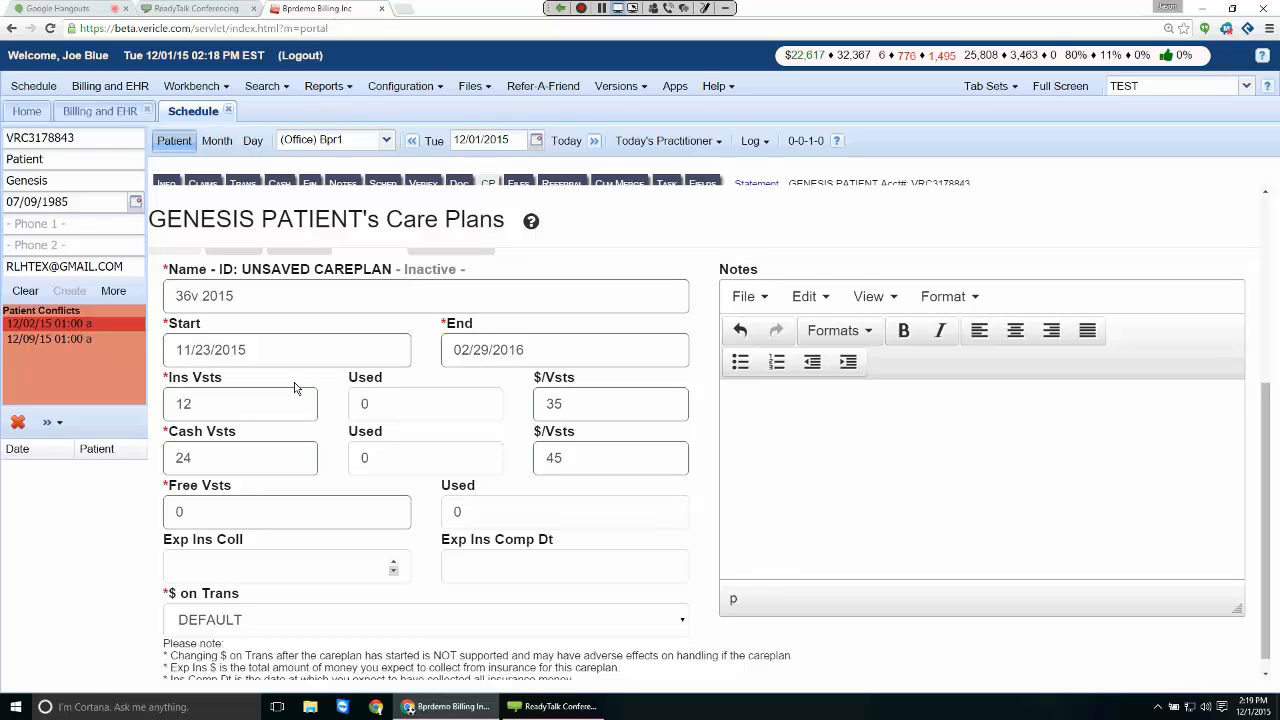
Step: Set the expected insurance collection to 250 and its expected completion date to 01/11/2016
{"action": "key", "text": "Tab"}
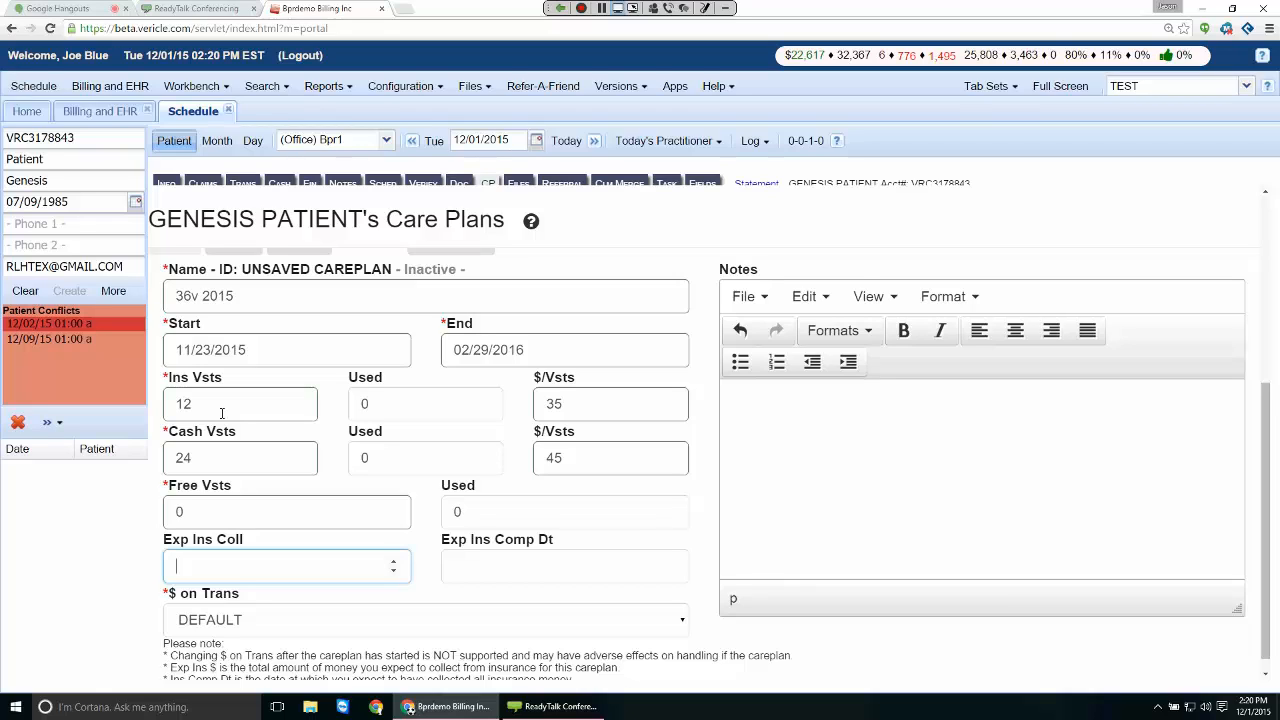
{"action": "type", "text": "250"}
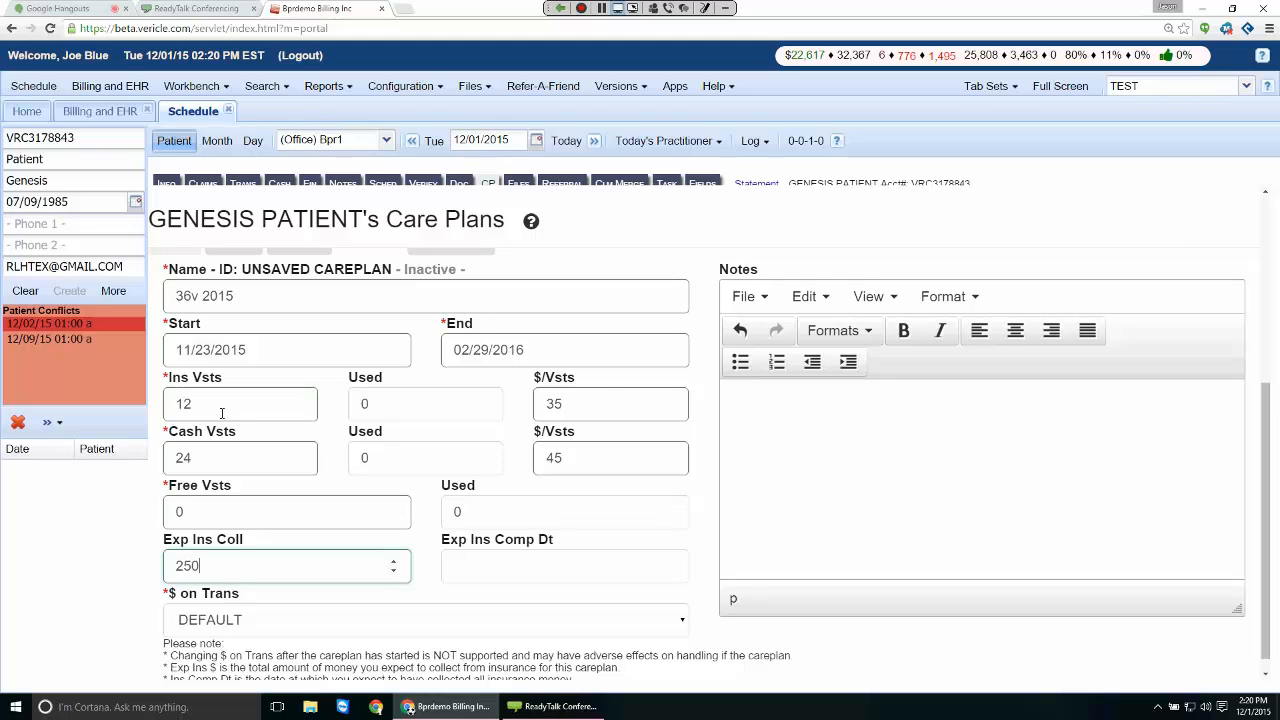
{"action": "key", "text": "Tab"}
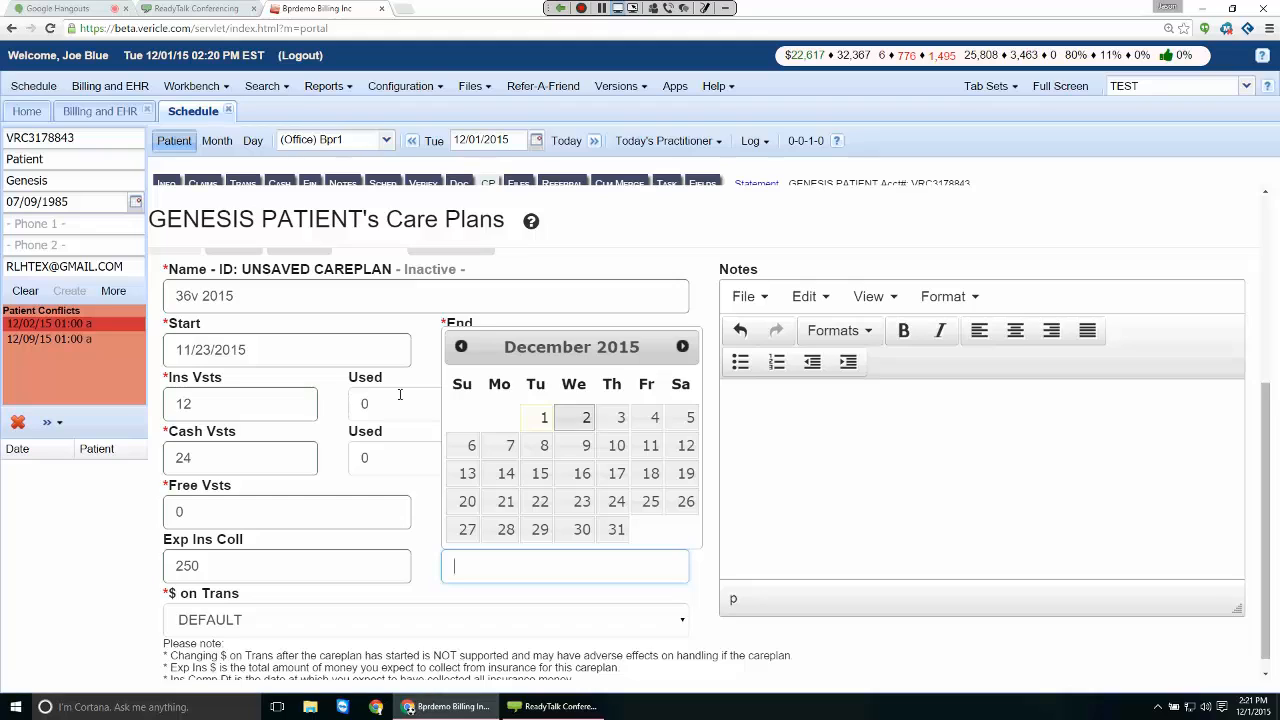
{"action": "left_click", "coordinate": [682, 346]}
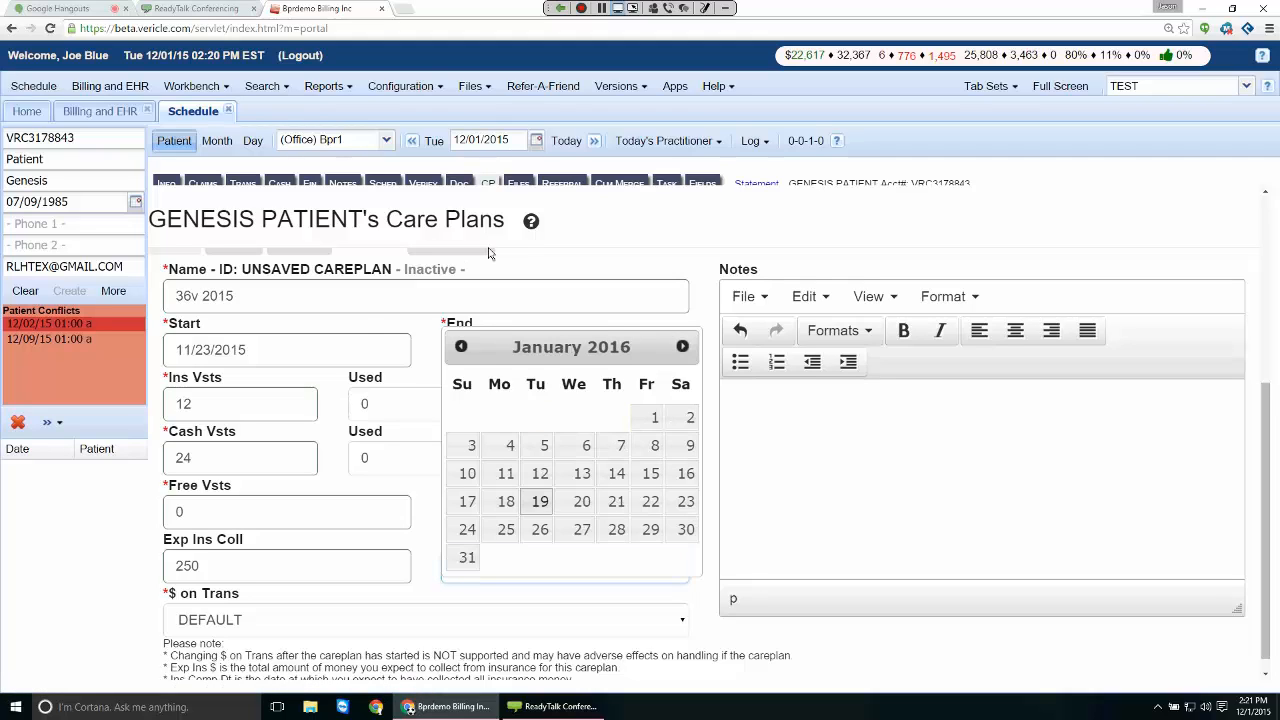
{"action": "key", "text": "ctrl+Down"}
{"action": "key", "text": "ctrl+Down"}
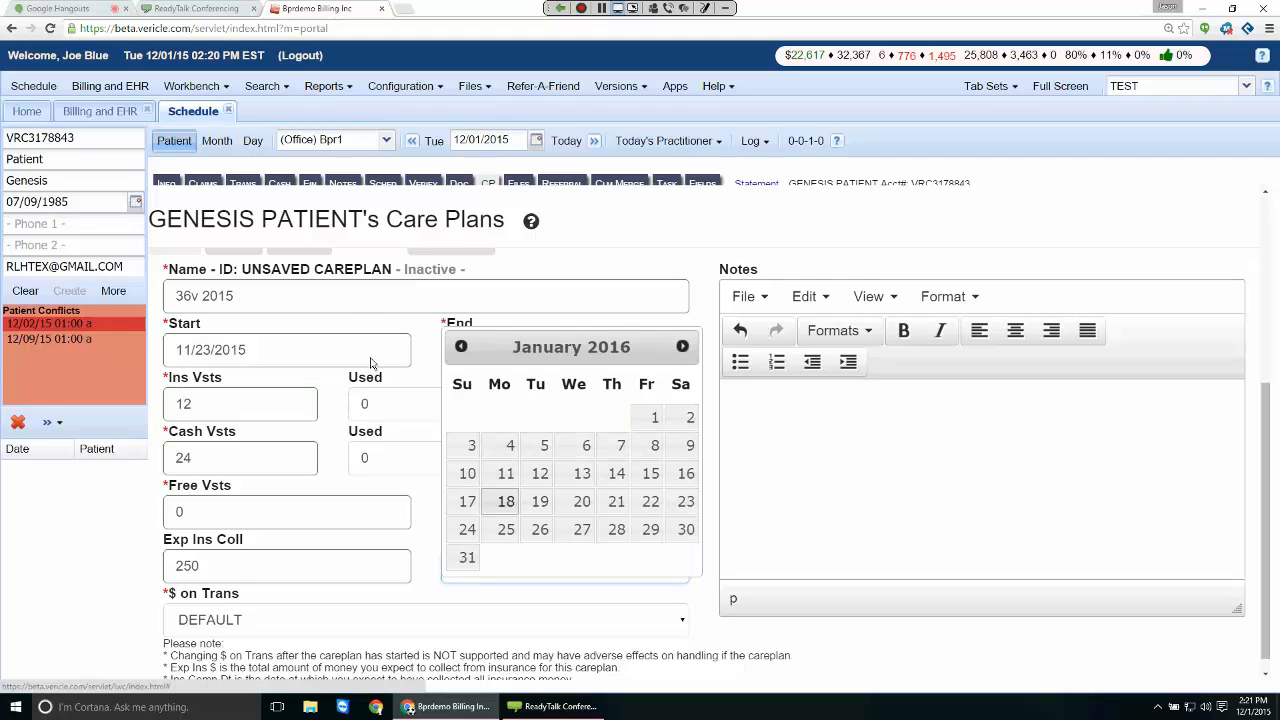
{"action": "key", "text": "ctrl+Up"}
{"action": "key", "text": "Return"}
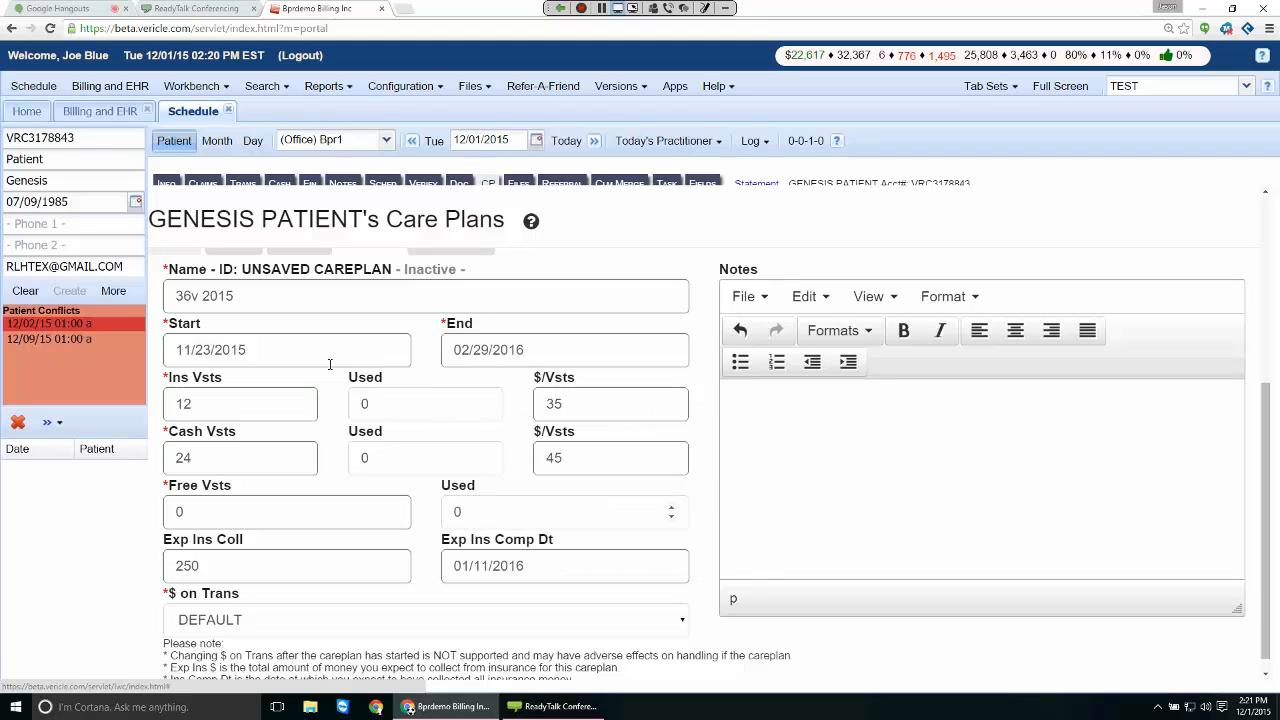
{"action": "key", "text": "shift+Tab"}
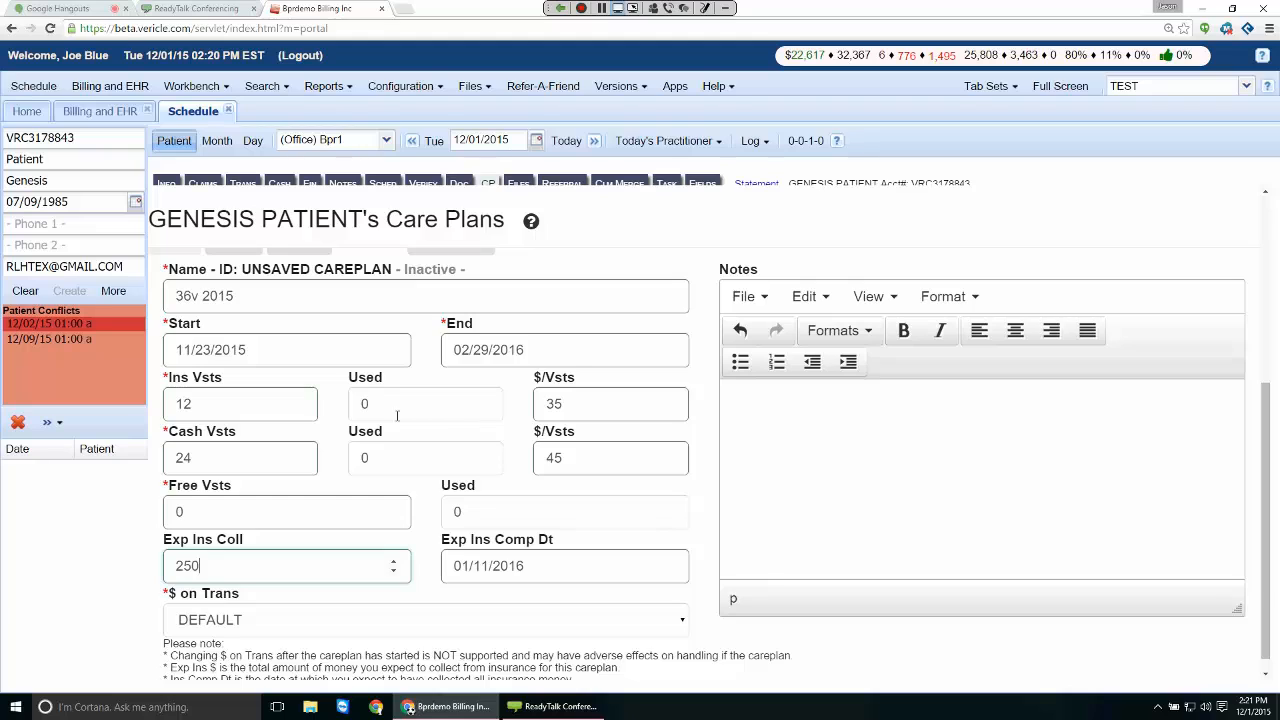
{"action": "key", "text": "Tab"}
{"action": "key", "text": "shift+Tab"}
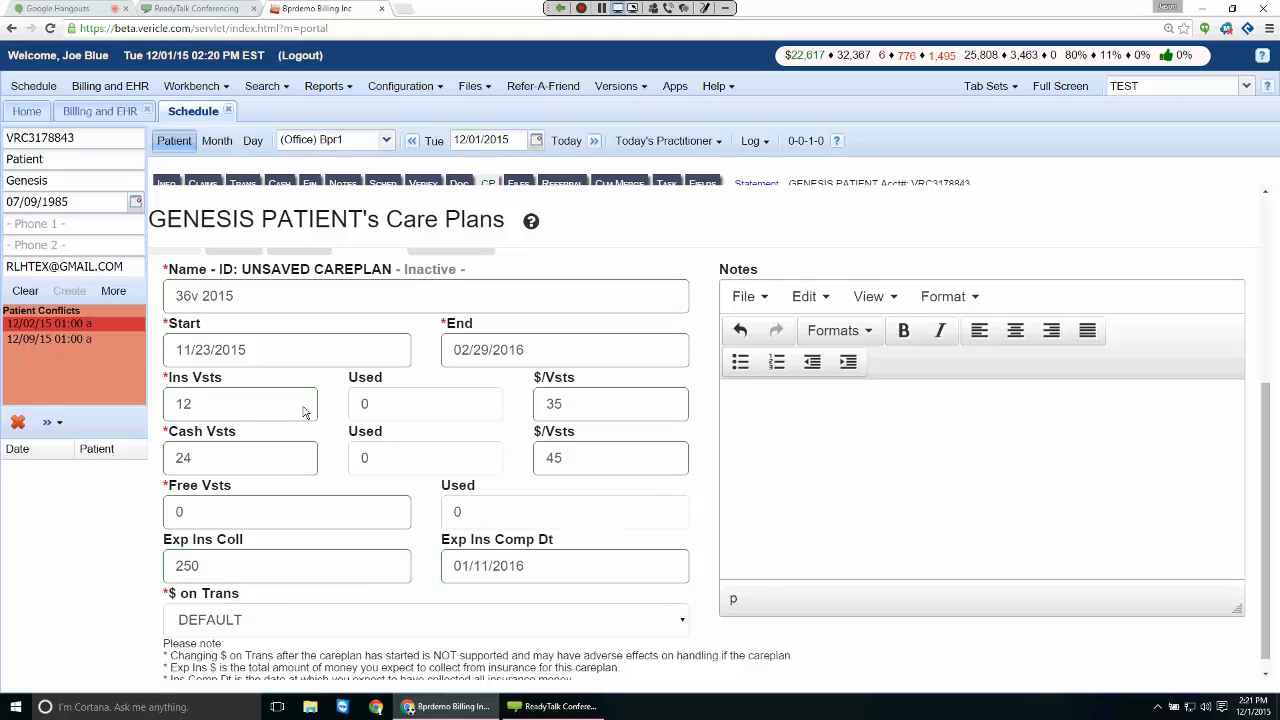
{"action": "left_click", "coordinate": [304, 412]}
Step: Review the available $ on Trans options for the care plan, leaving it on DEFAULT
{"action": "scroll", "coordinate": [305, 412], "scroll_direction": "down", "scroll_amount": 2}
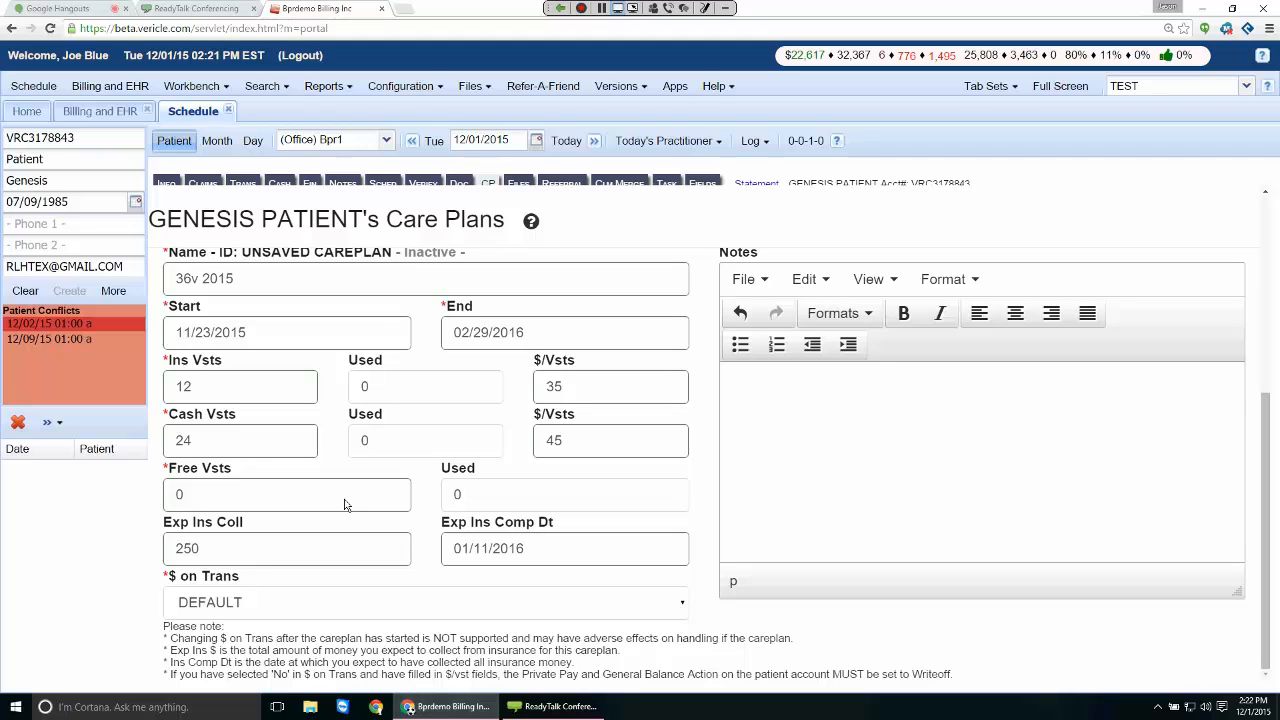
{"action": "left_click", "coordinate": [350, 602]}
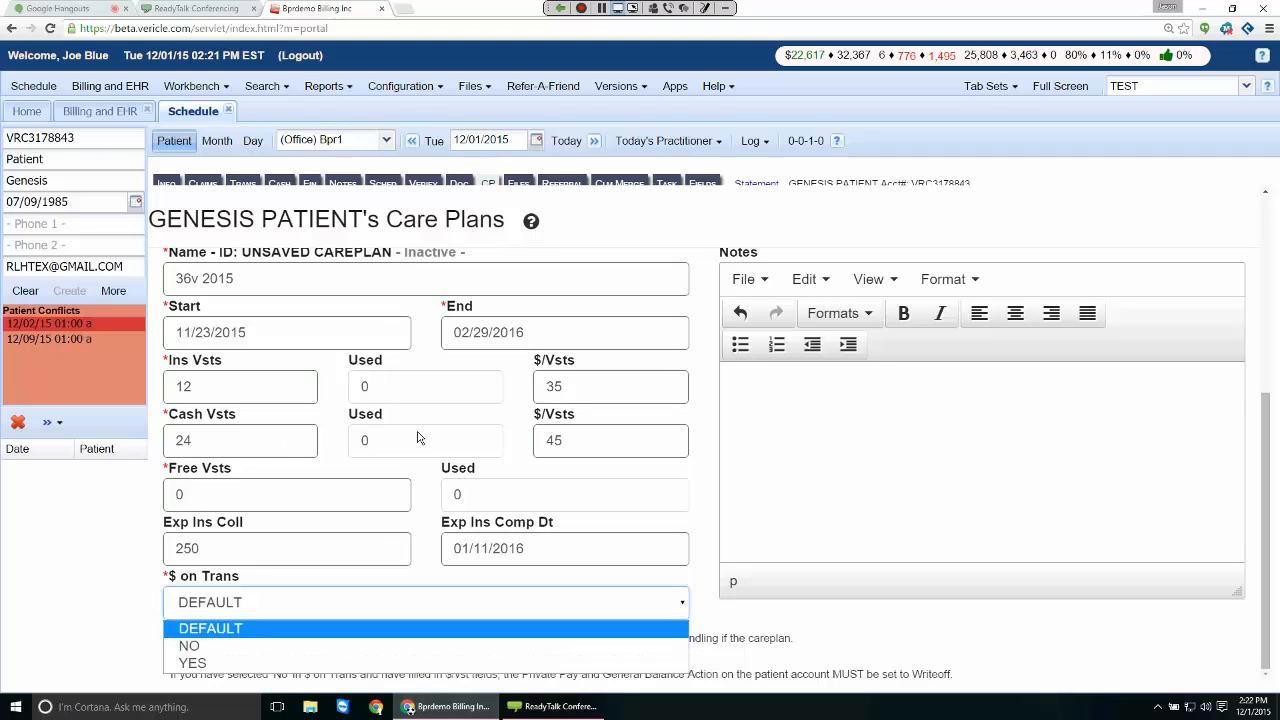
{"action": "left_click", "coordinate": [502, 435]}
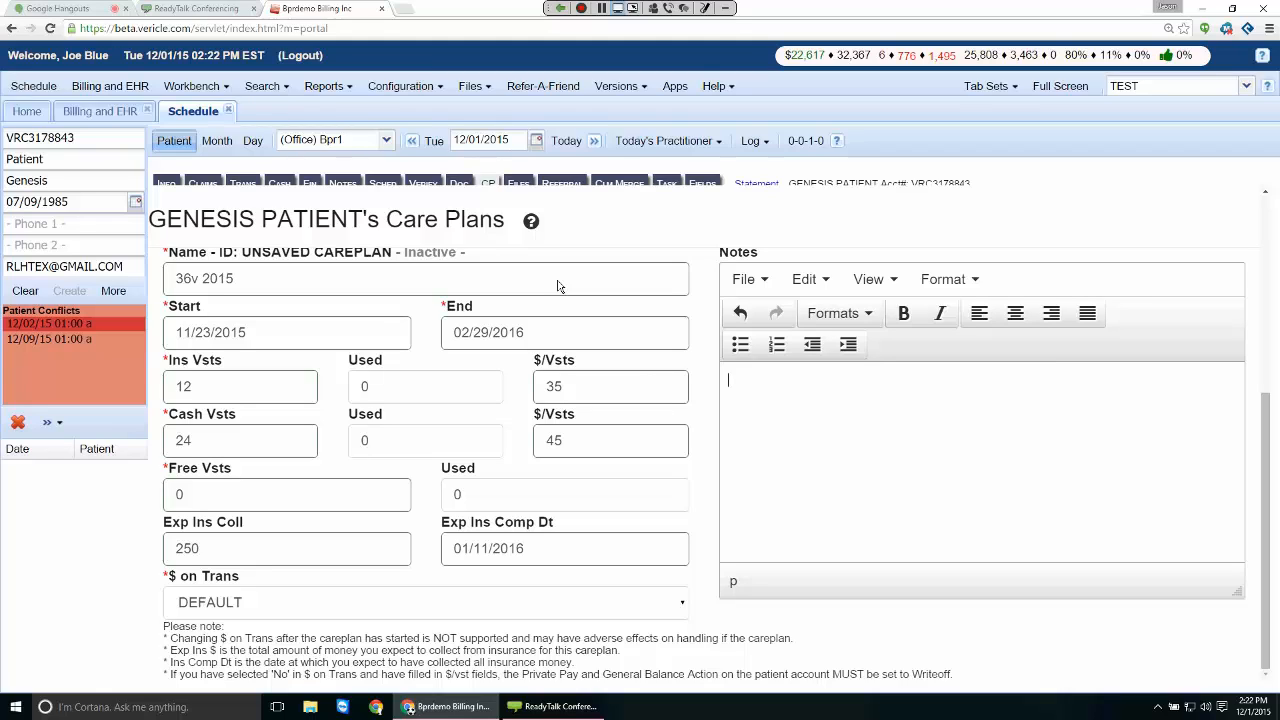
Step: Enter care plan notes reading "Signed 11/23/2015" and, on a new line, "Paid upfront $800", followed by "10%"
{"action": "type", "text": "si"}
{"action": "type", "text": "gned "}
{"action": "type", "text": "11/23/"}
{"action": "type", "text": "2015"}
{"action": "type", "text": "Paid upf"}
{"action": "type", "text": "ront "}
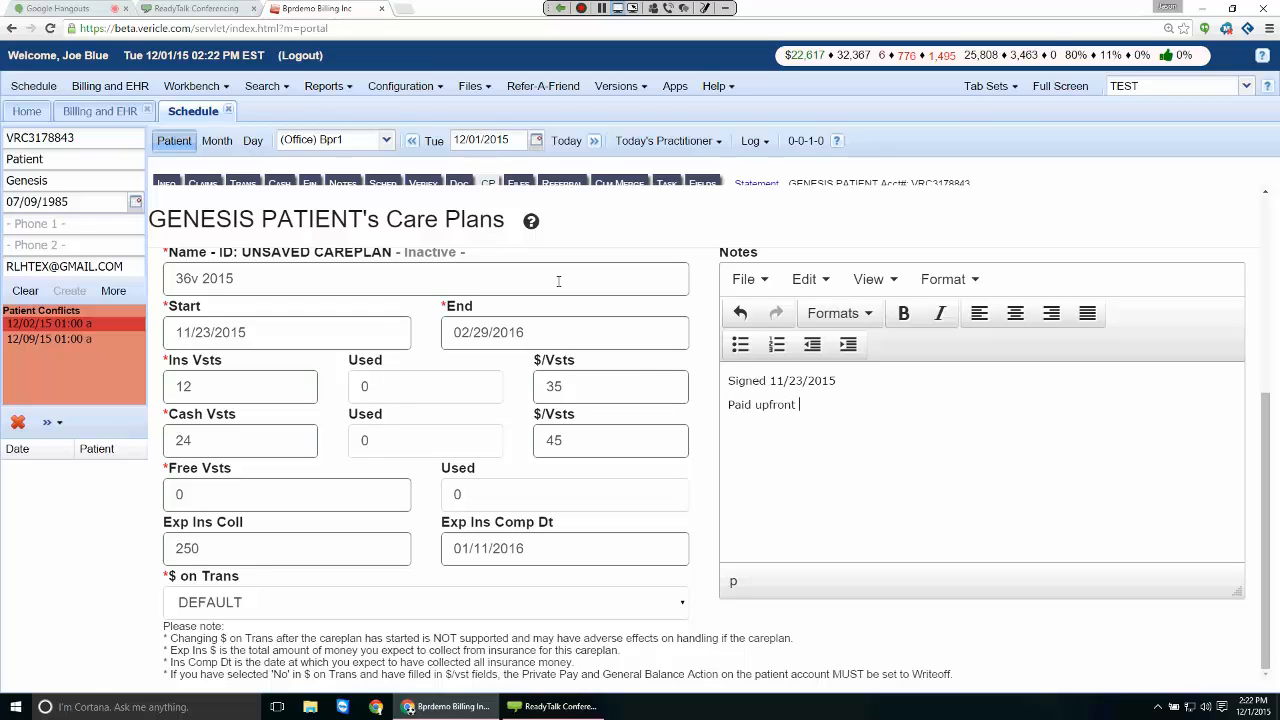
{"action": "type", "text": "$"}
{"action": "type", "text": "800"}
{"action": "type", "text": "10"}
{"action": "type", "text": "%"}
{"action": "scroll", "coordinate": [326, 362], "scroll_direction": "up", "scroll_amount": 1}
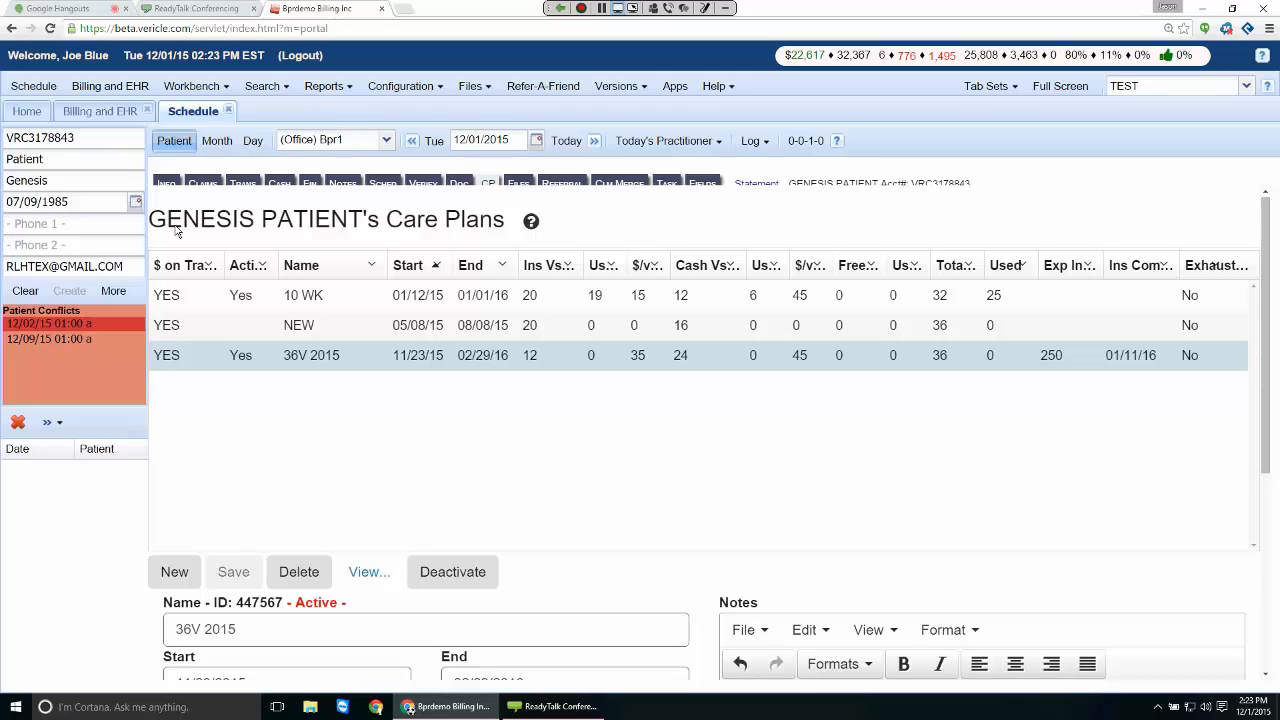
Step: Open the CPT configuration of the 36V 2015 care plan and enter procedures 98941 and 97140
{"action": "left_click", "coordinate": [487, 183]}
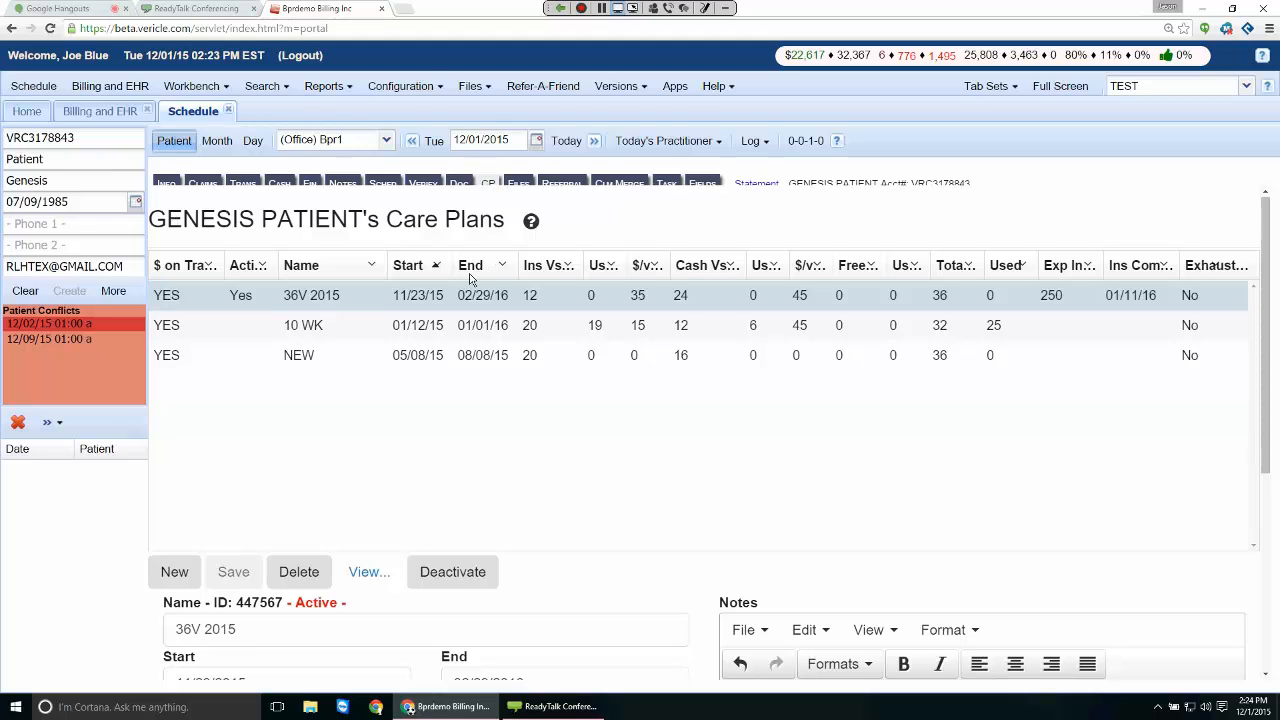
{"action": "scroll", "coordinate": [470, 280], "scroll_direction": "down", "scroll_amount": 2}
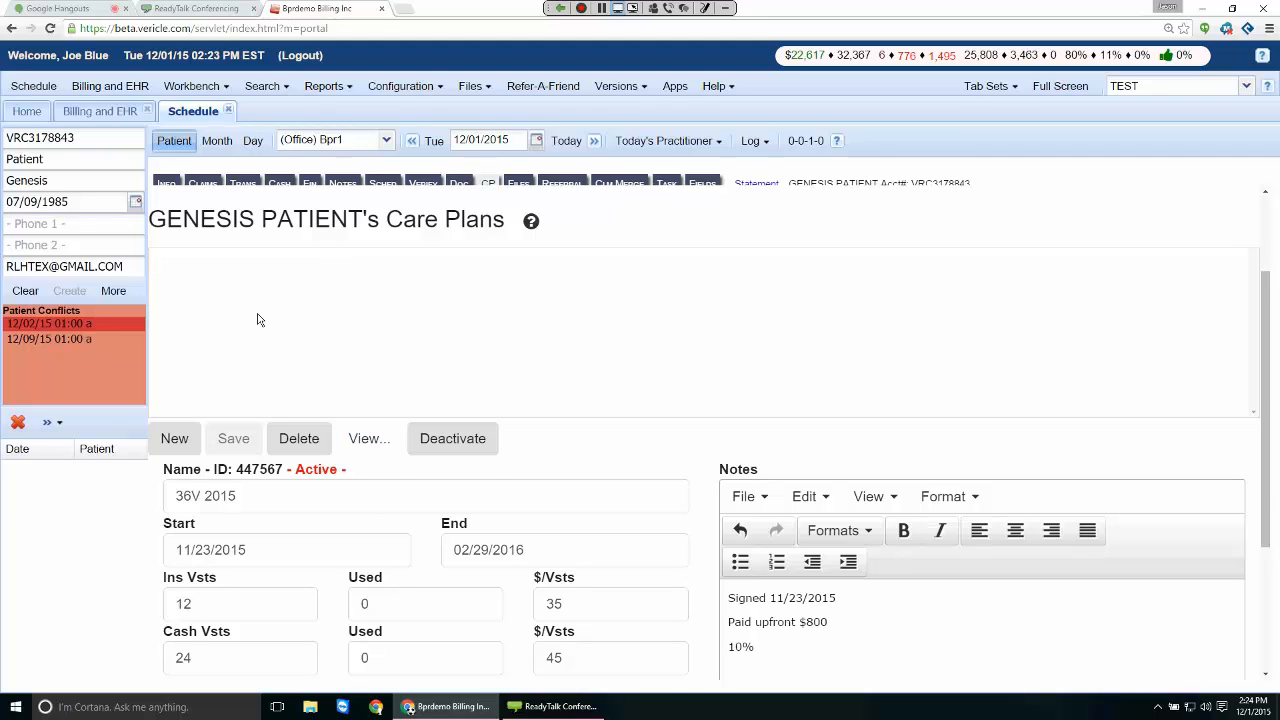
{"action": "left_click", "coordinate": [369, 439]}
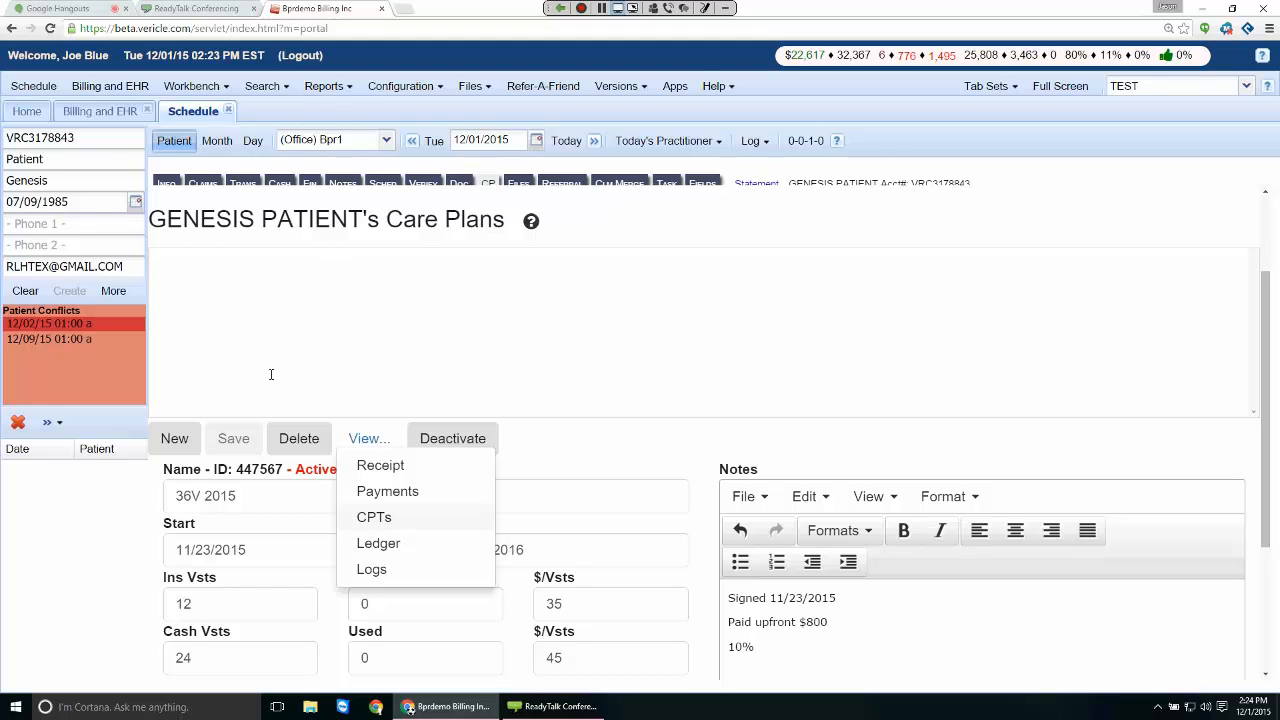
{"action": "left_click", "coordinate": [374, 517]}
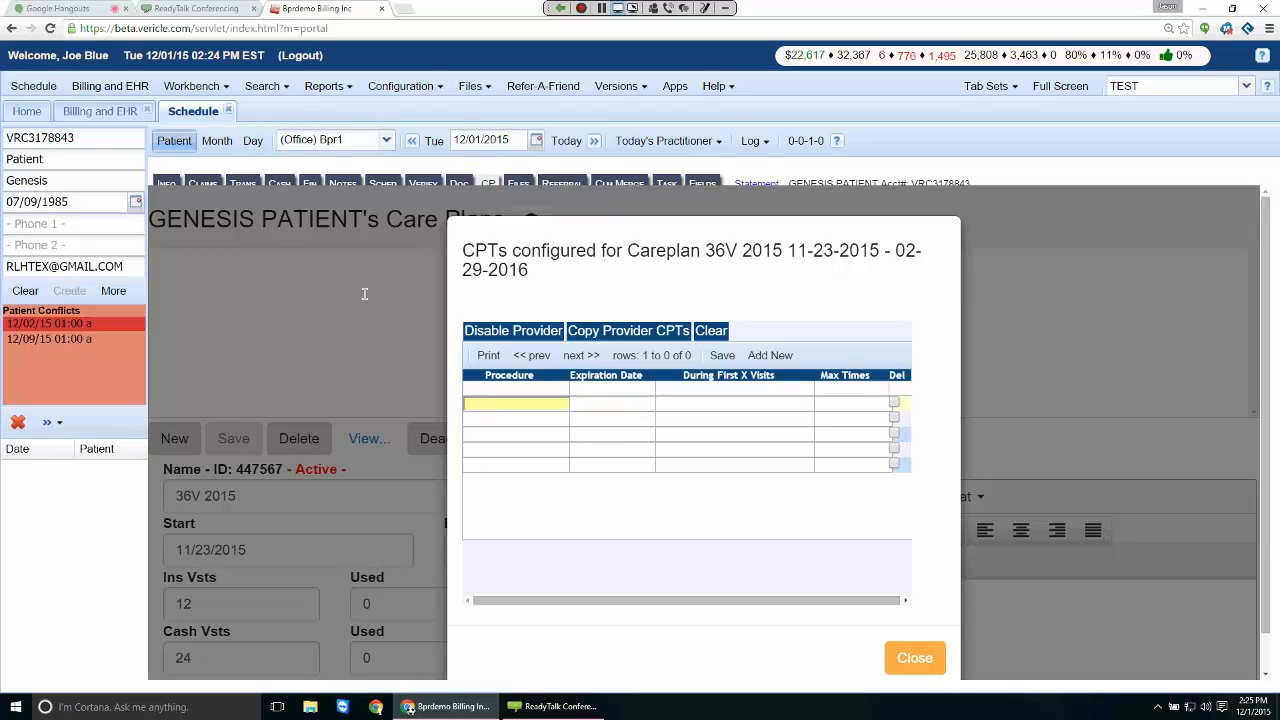
{"action": "type", "text": "98941"}
{"action": "key", "text": "Return"}
{"action": "type", "text": "97140"}
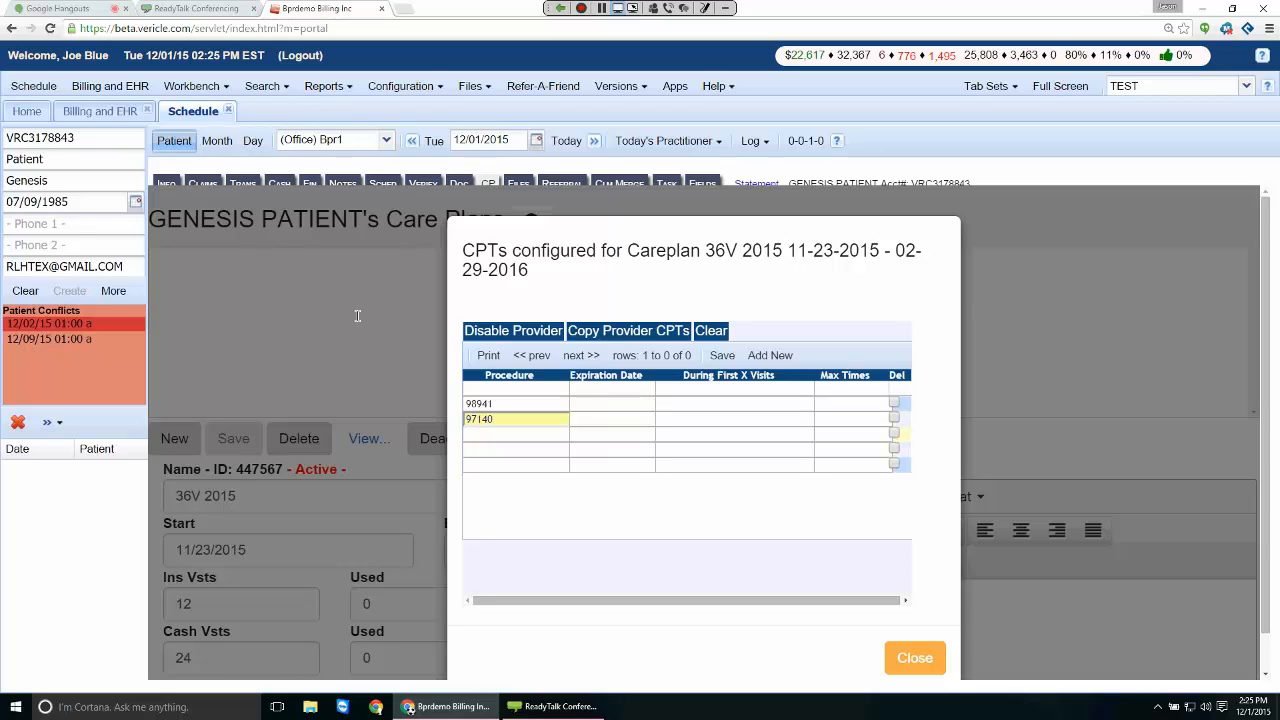
{"action": "key", "text": "Return"}
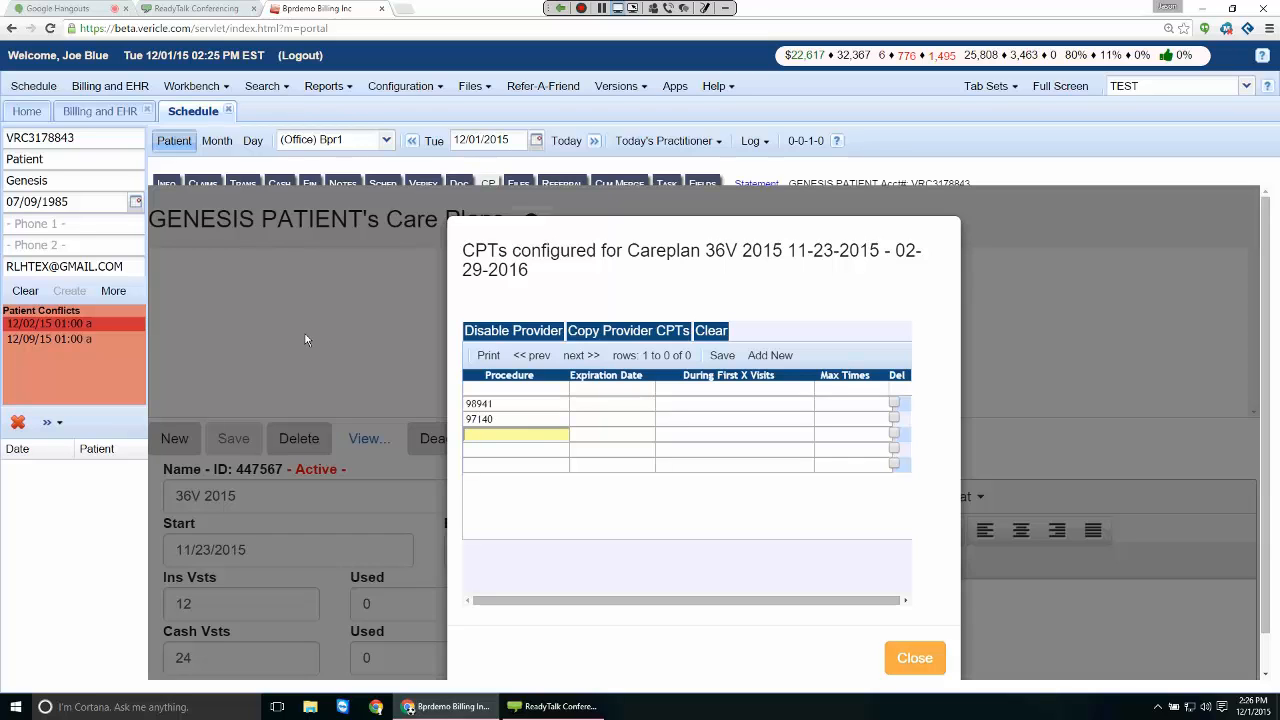
{"action": "left_click", "coordinate": [914, 658]}
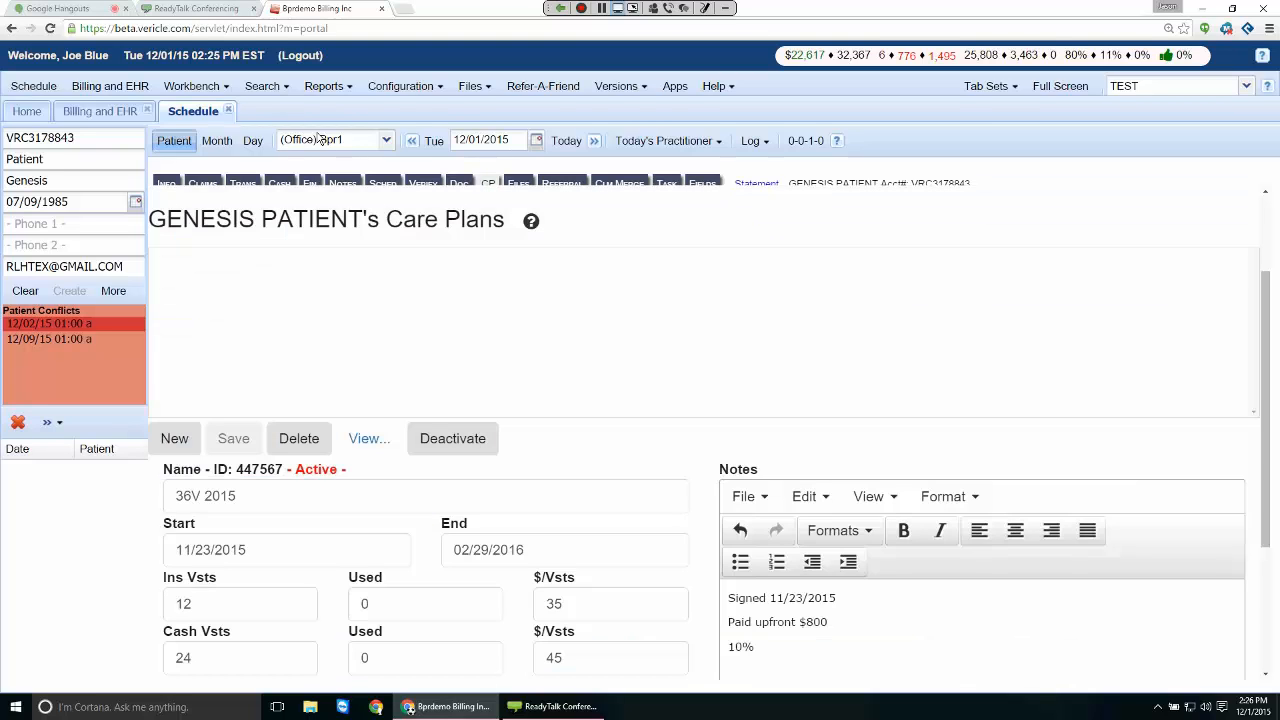
Step: Open the care plan CPTs in the practice settings and enter procedure 98941 in a new row
{"action": "left_click", "coordinate": [400, 86]}
{"action": "mouse_move", "coordinate": [411, 182]}
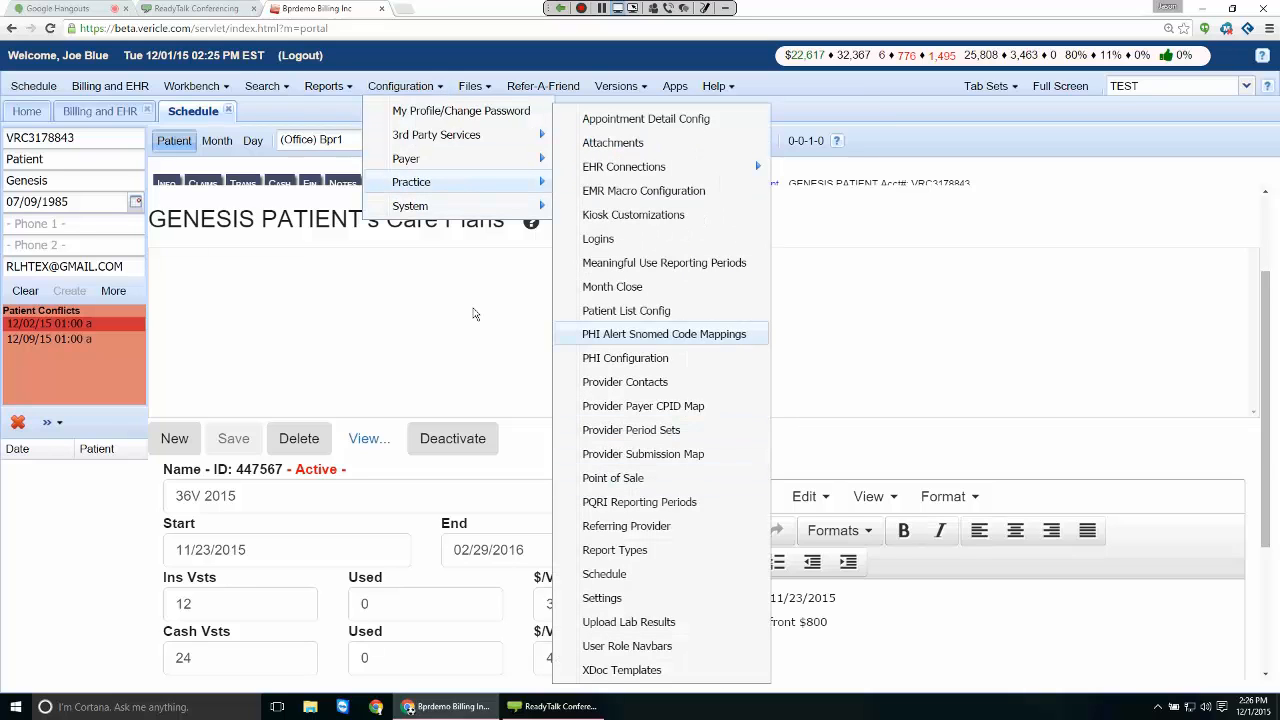
{"action": "left_click", "coordinate": [601, 597]}
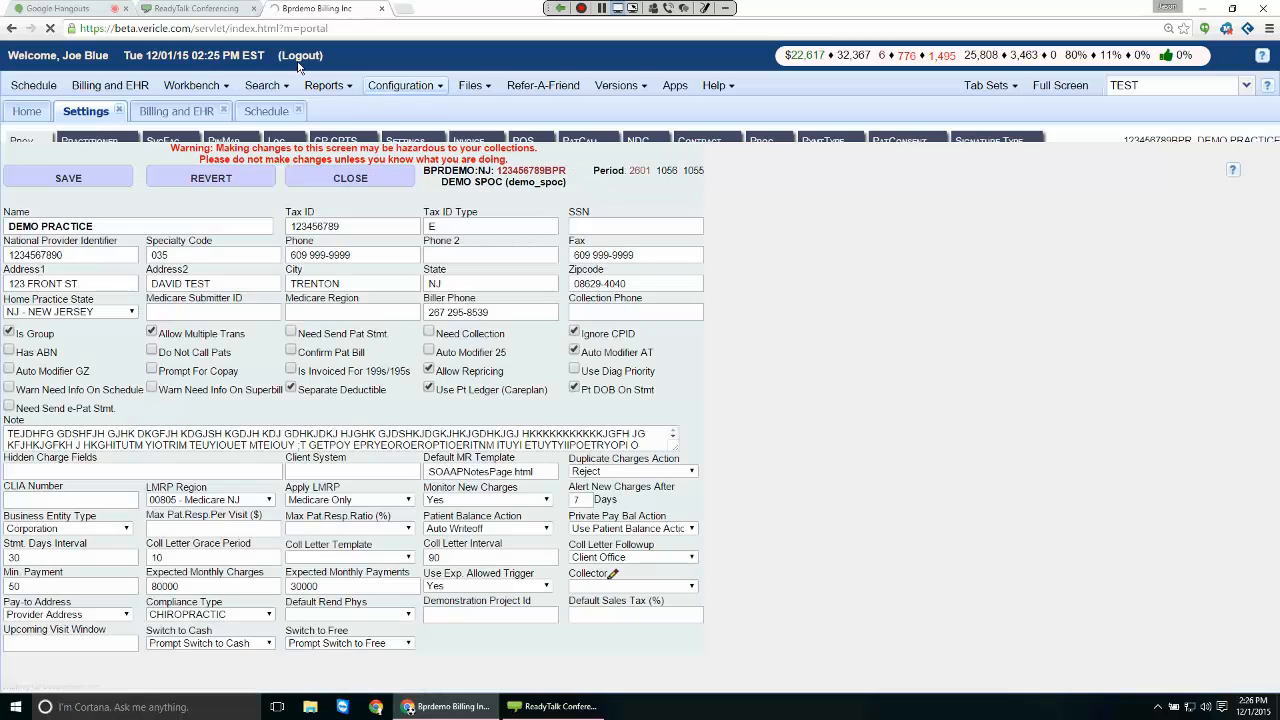
{"action": "left_click", "coordinate": [400, 86]}
{"action": "mouse_move", "coordinate": [411, 182]}
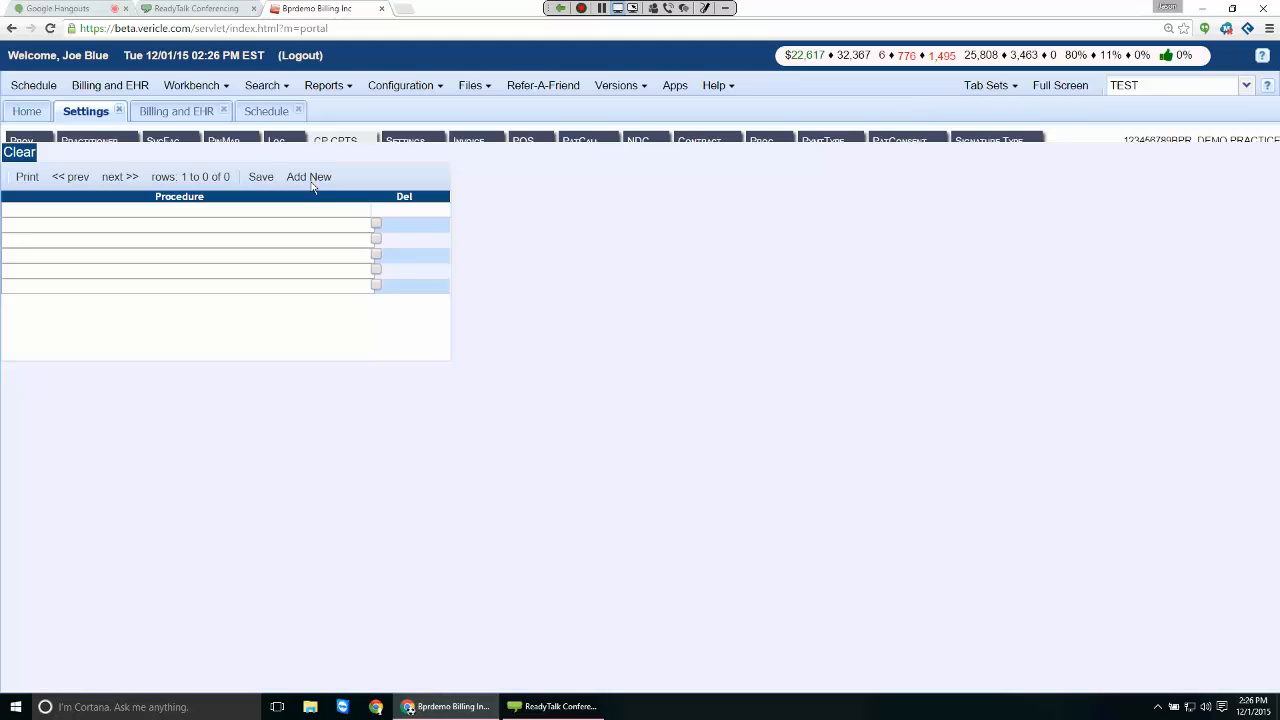
{"action": "left_click", "coordinate": [310, 177]}
{"action": "type", "text": "98941"}
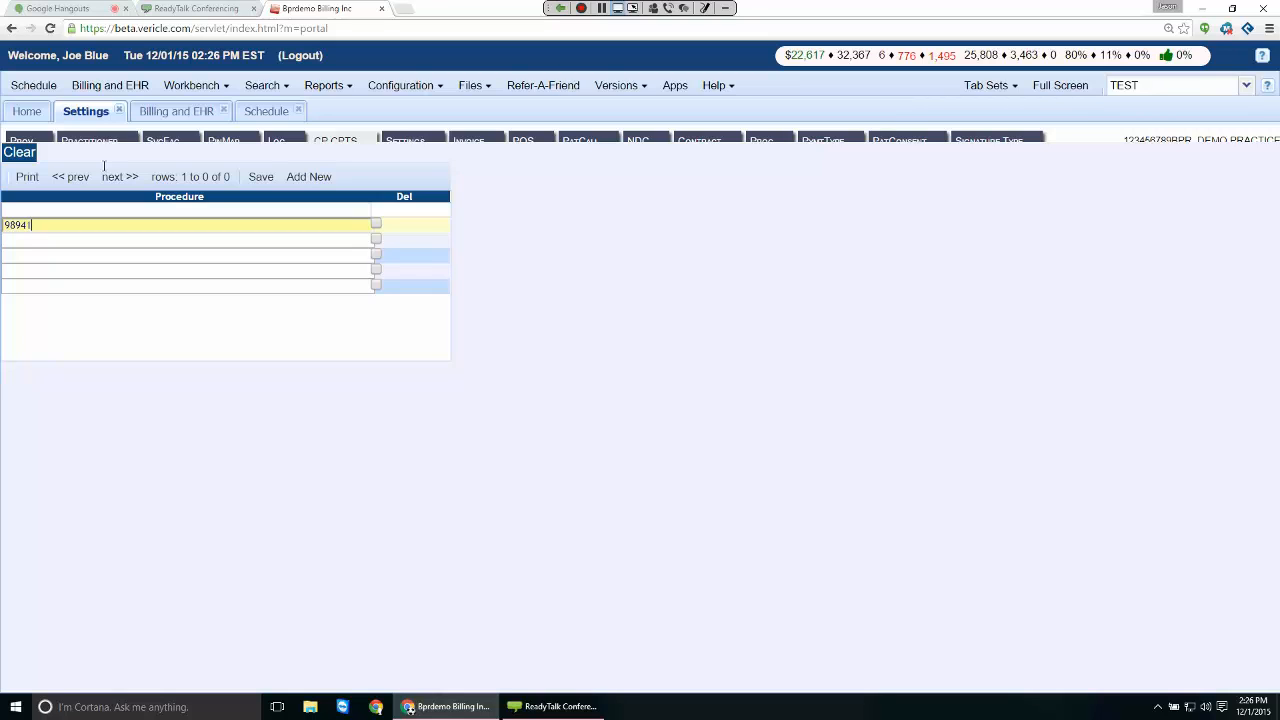
Step: Return to the 36V 2015 care plan and save CPTs 98941 and 97140, leaving expiration date, first visits and max times blank
{"action": "left_click", "coordinate": [263, 111]}
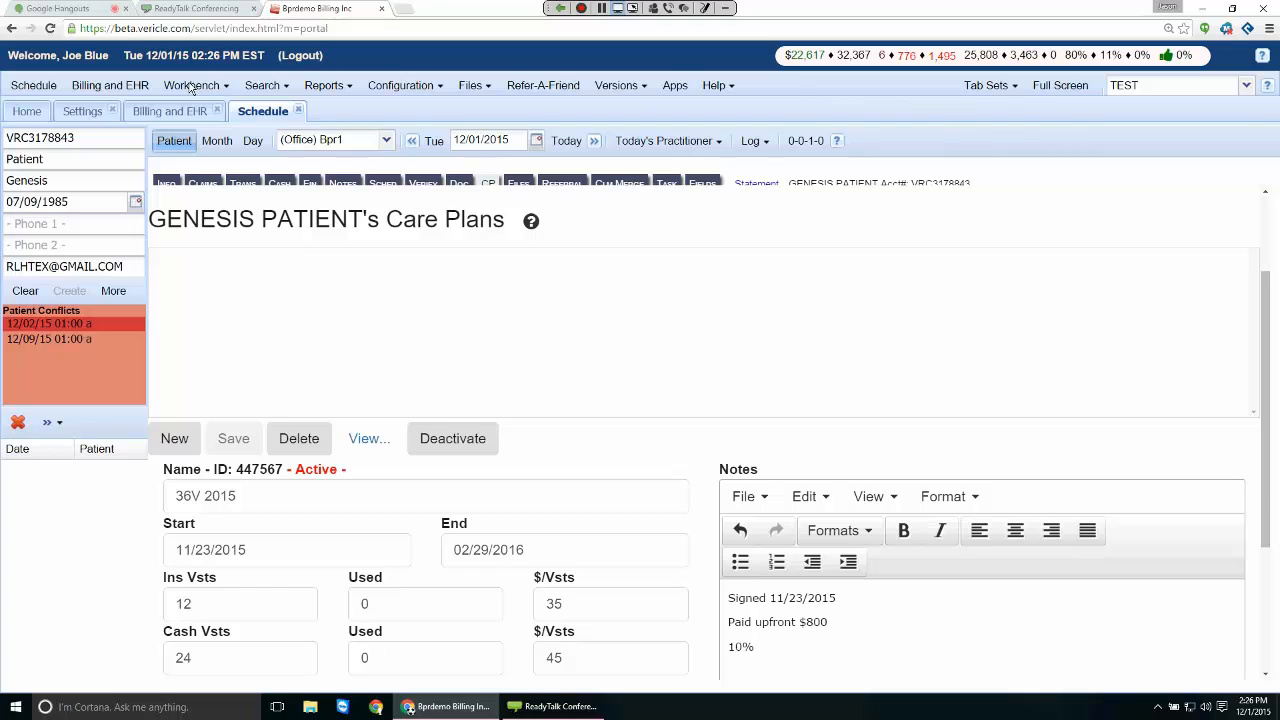
{"action": "left_click", "coordinate": [373, 517]}
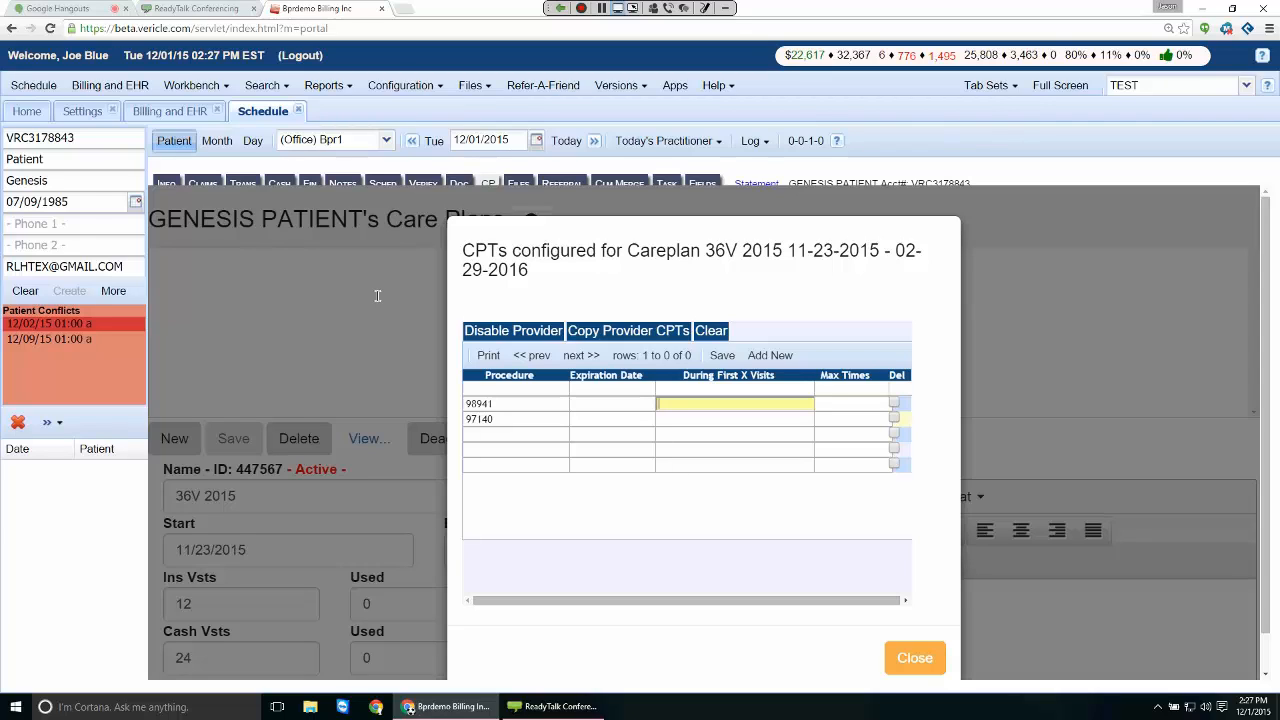
{"action": "left_click", "coordinate": [852, 419]}
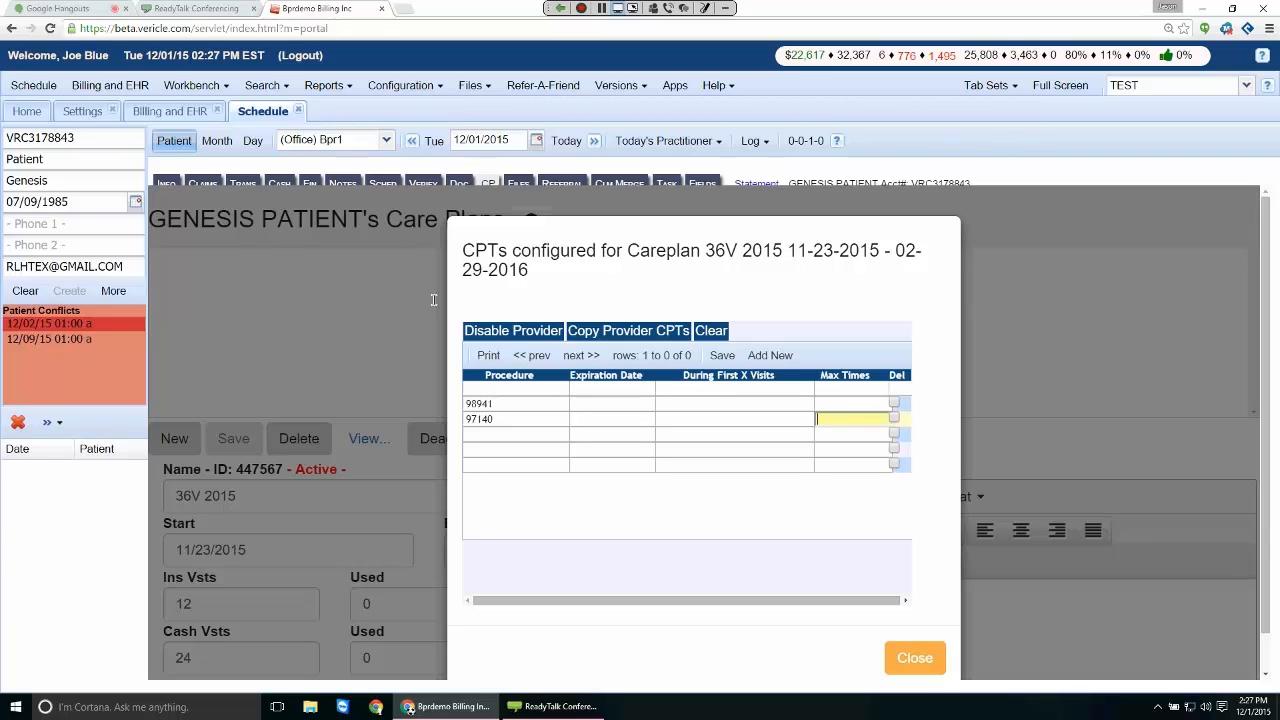
{"action": "key", "text": "shift+Tab"}
{"action": "key", "text": "shift+Tab"}
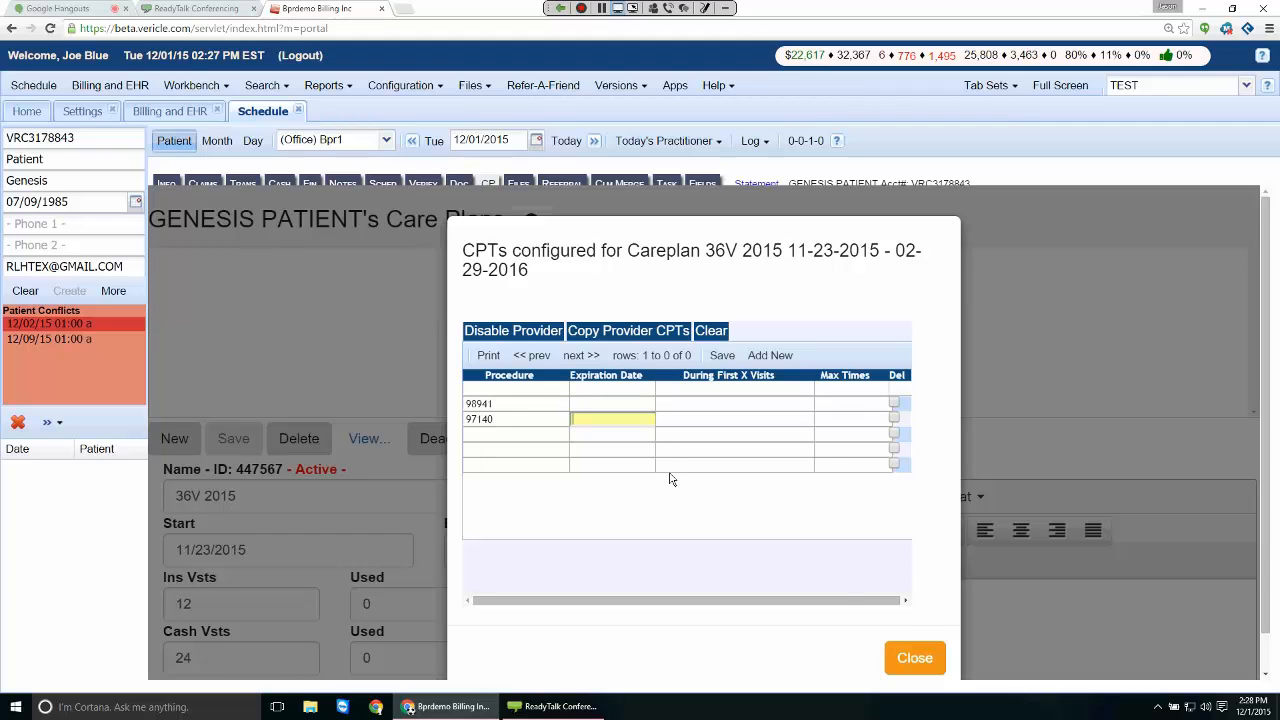
{"action": "scroll", "coordinate": [671, 479], "scroll_direction": "down", "scroll_amount": 1}
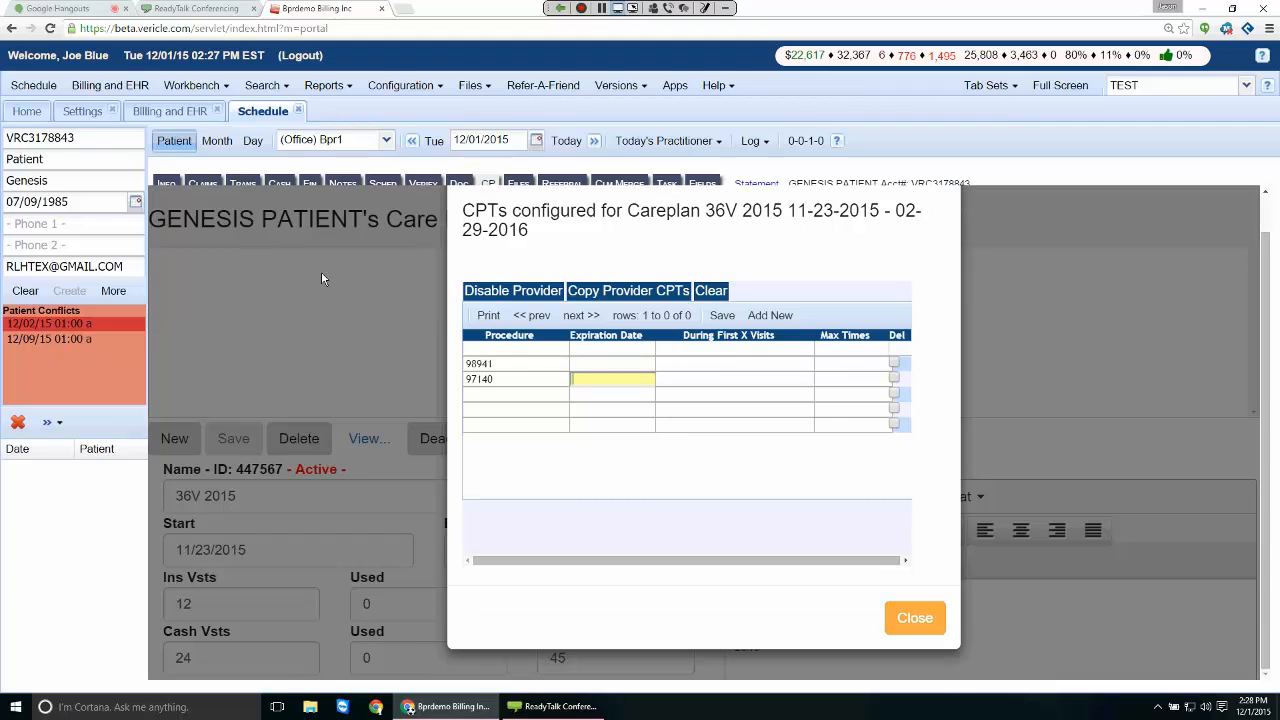
{"action": "left_click", "coordinate": [722, 315]}
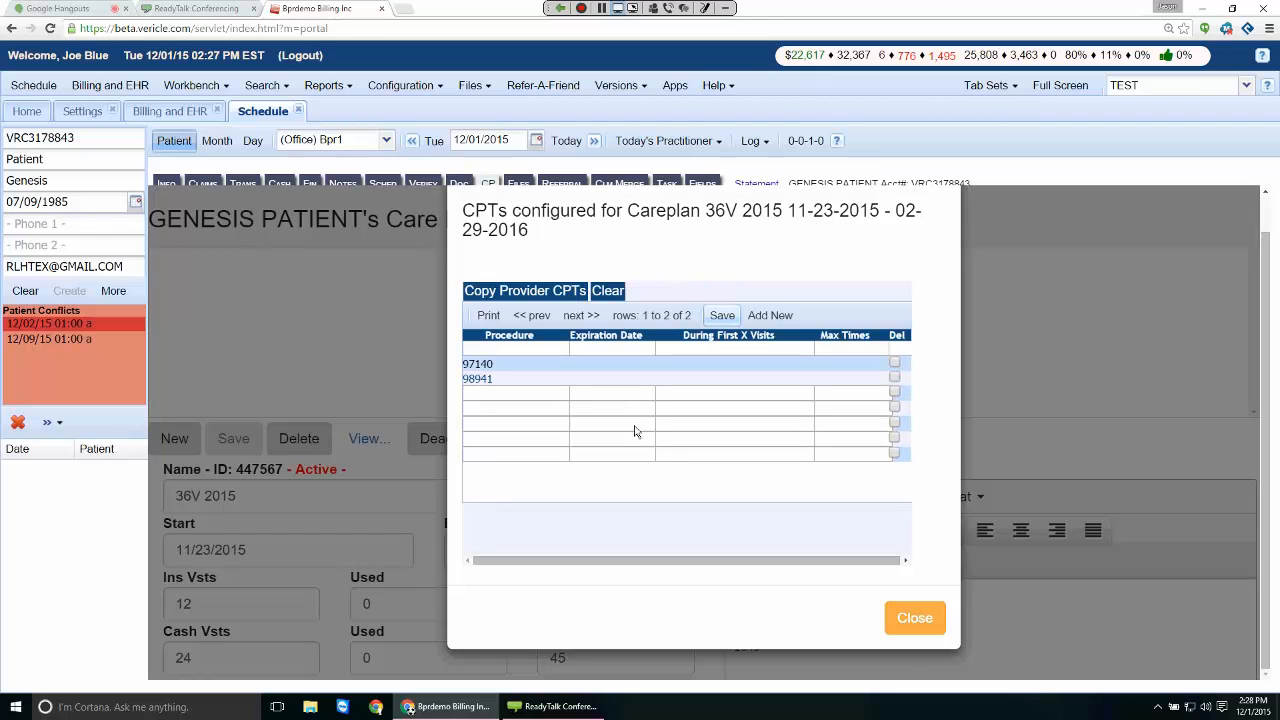
{"action": "left_click", "coordinate": [915, 618]}
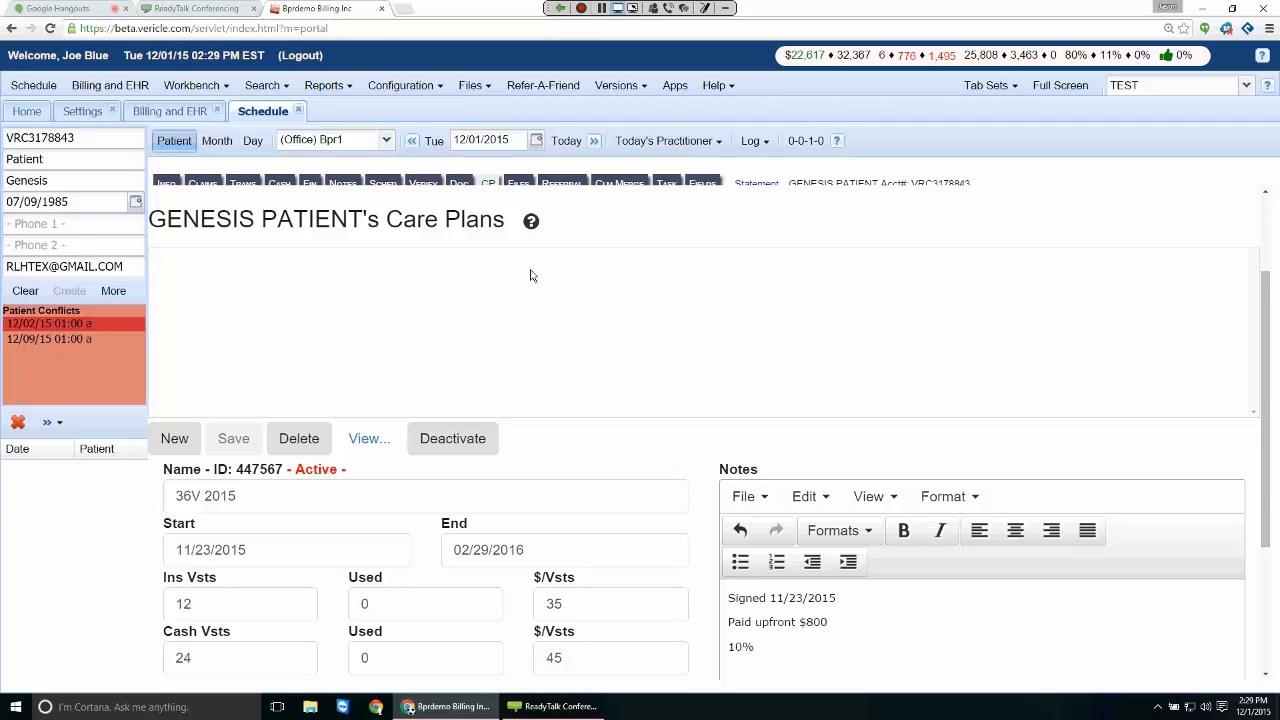
Step: Open the care plan planner for the patient and set a Monday 3:00 pm appointment in the 3x column
{"action": "right_click", "coordinate": [85, 210]}
{"action": "key", "text": "Up"}
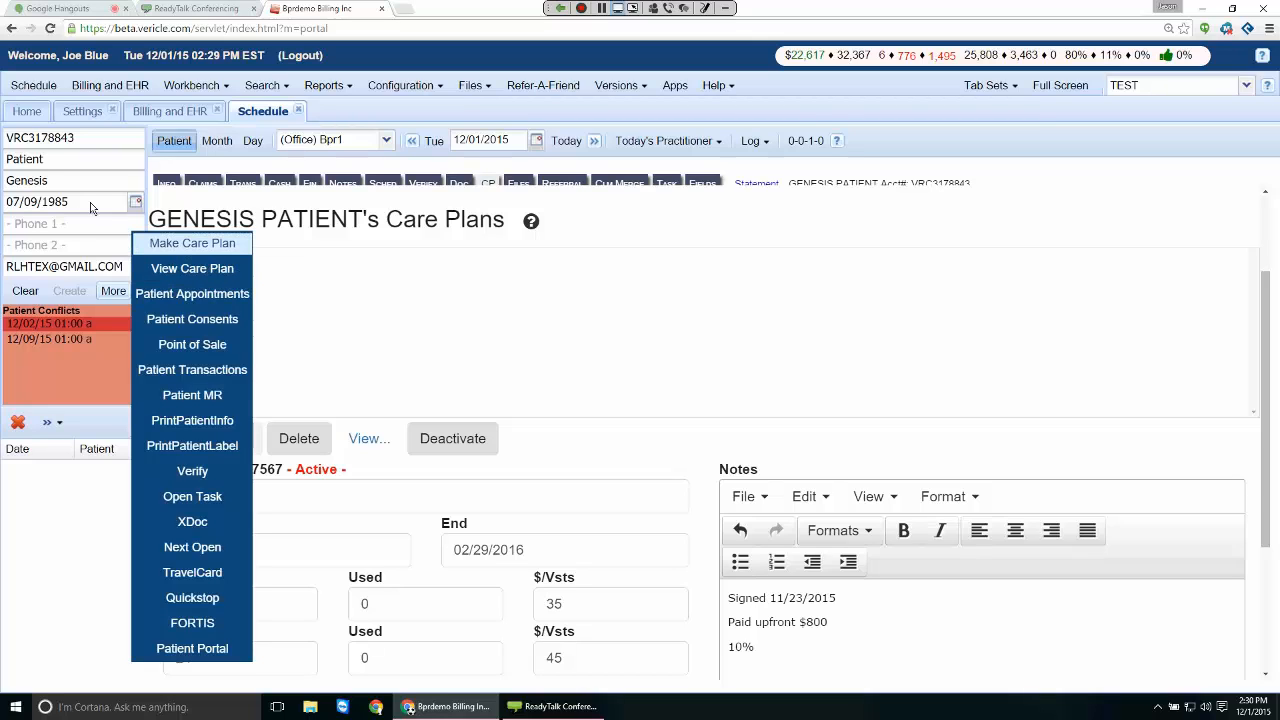
{"action": "key", "text": "Return"}
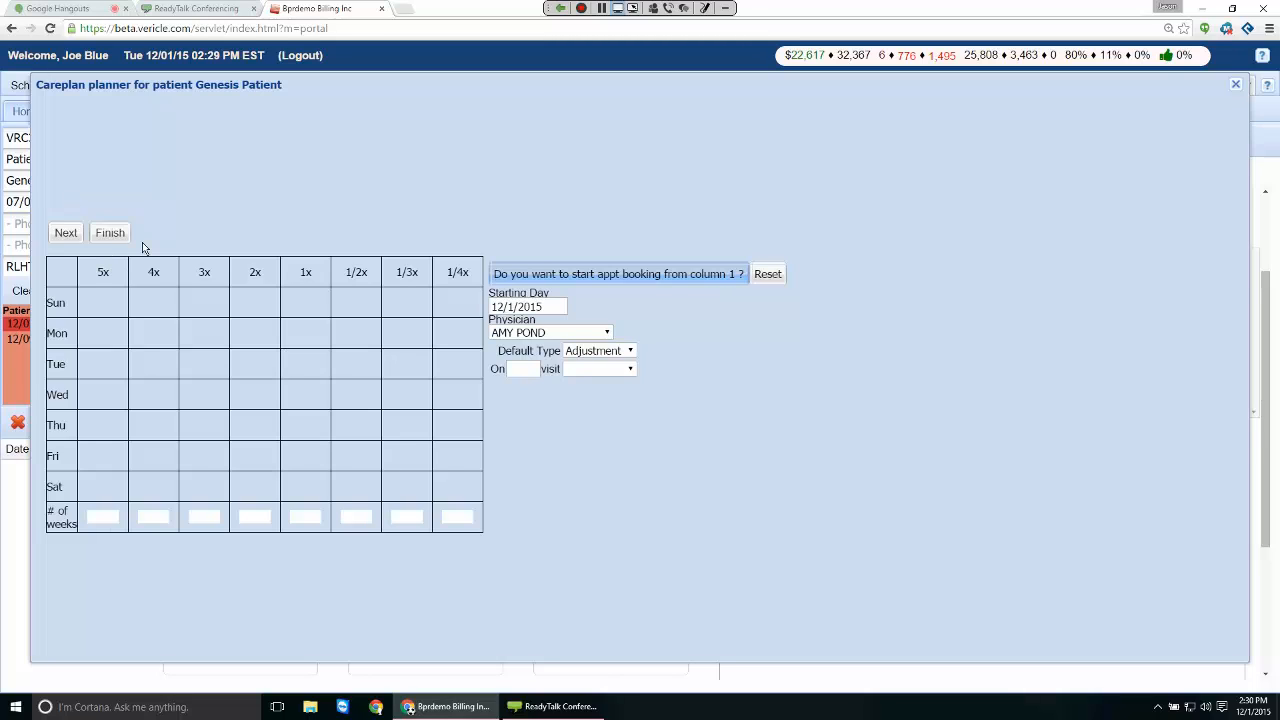
{"action": "left_click", "coordinate": [45, 272]}
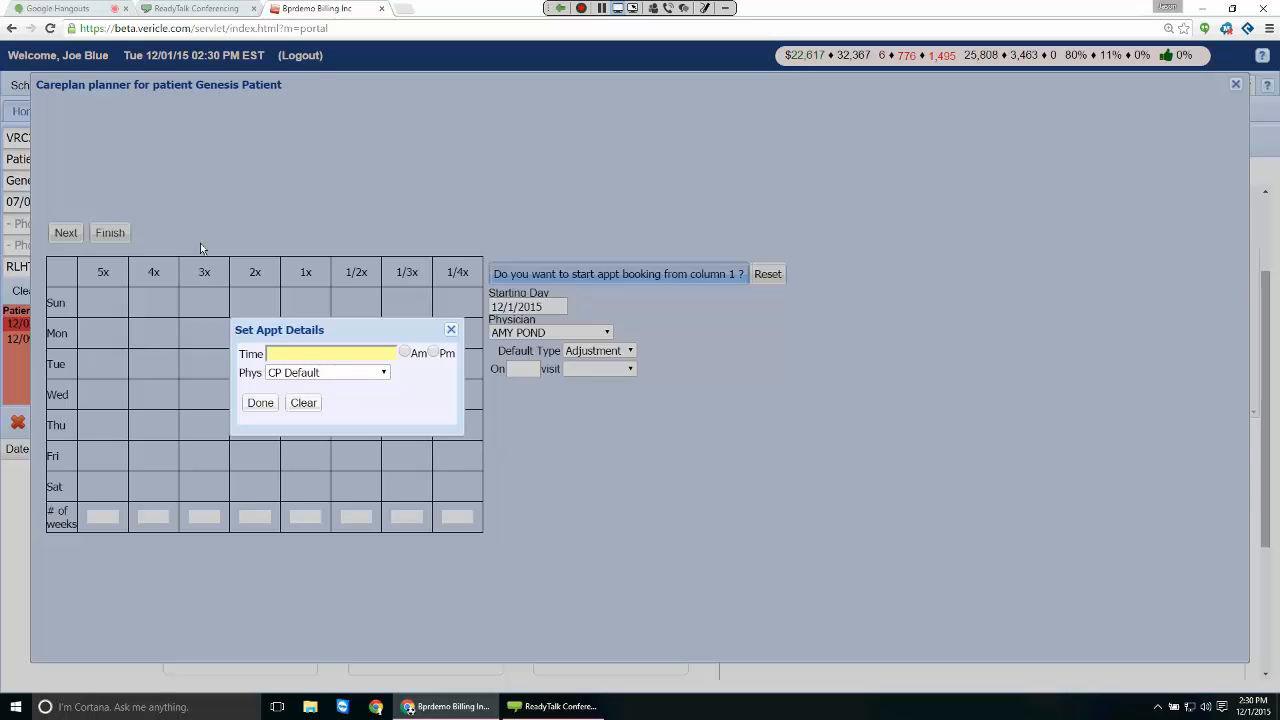
{"action": "type", "text": "3:00"}
{"action": "left_click", "coordinate": [433, 352]}
{"action": "left_click", "coordinate": [260, 403]}
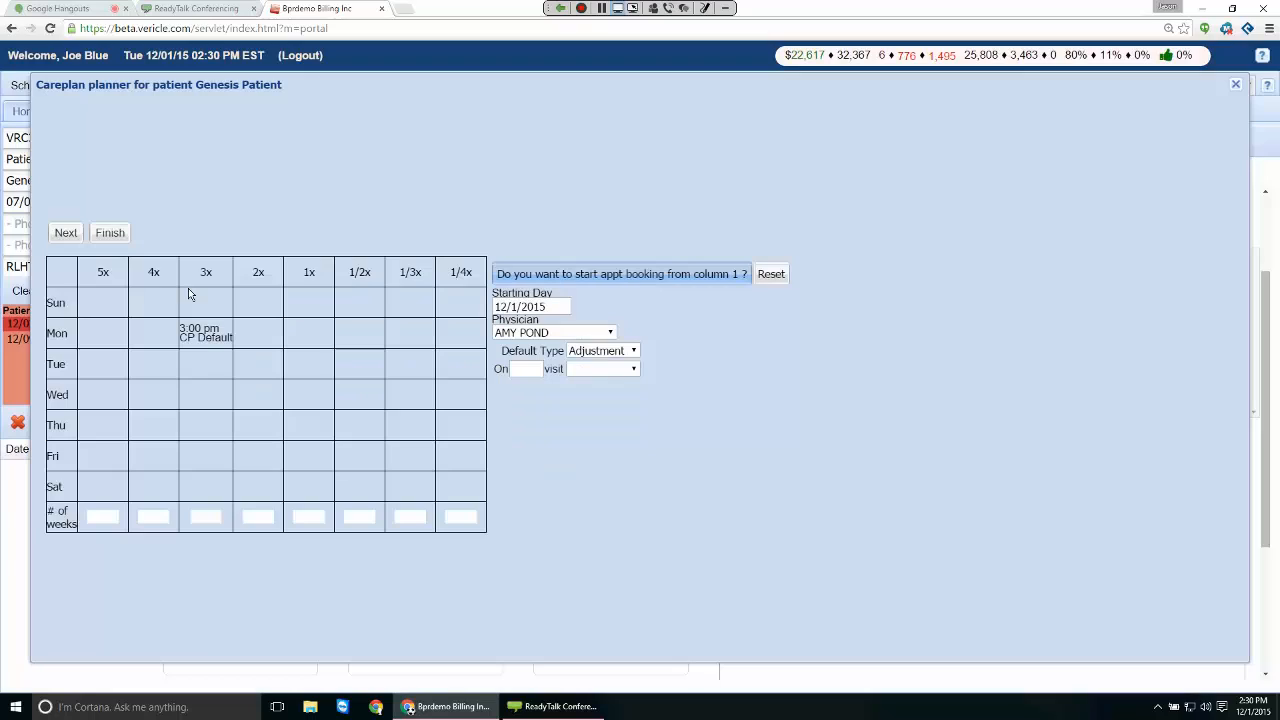
Step: Add Wednesday 4:00 pm and Friday 2:00 pm appointments to the 3x column and set it to 3 weeks
{"action": "left_click", "coordinate": [136, 281]}
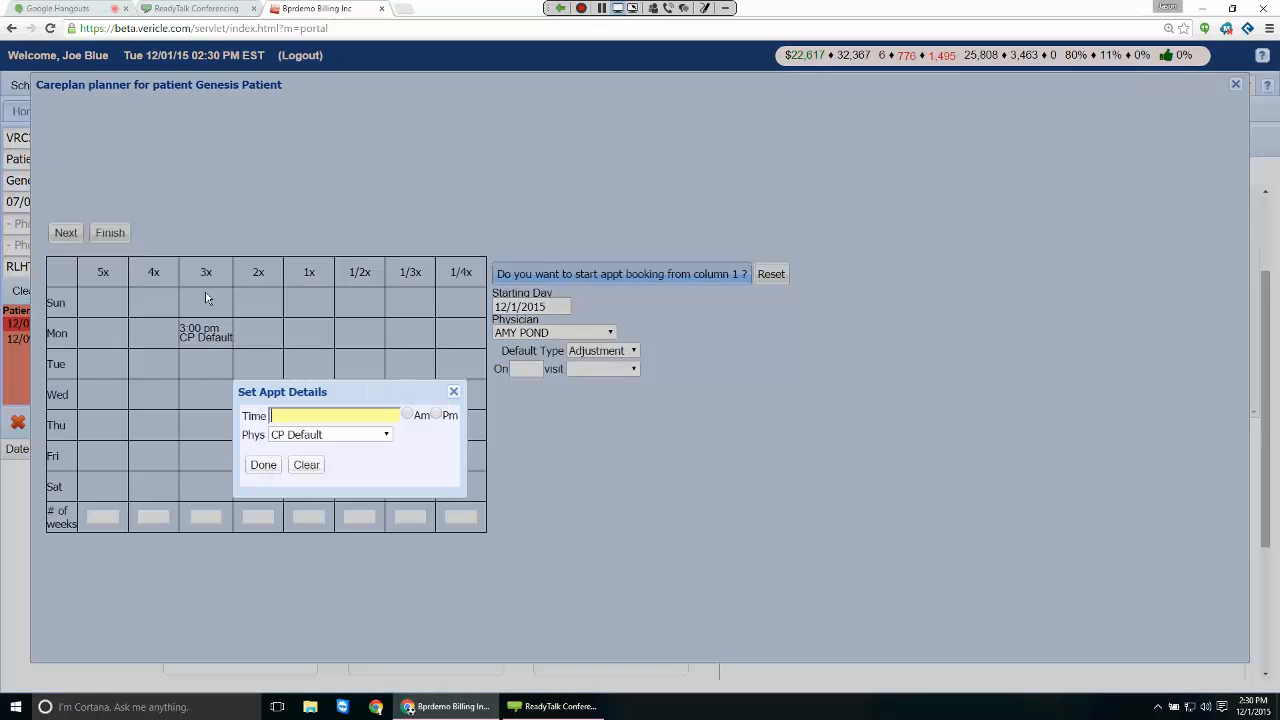
{"action": "type", "text": "4:00"}
{"action": "left_click", "coordinate": [436, 414]}
{"action": "left_click", "coordinate": [187, 342]}
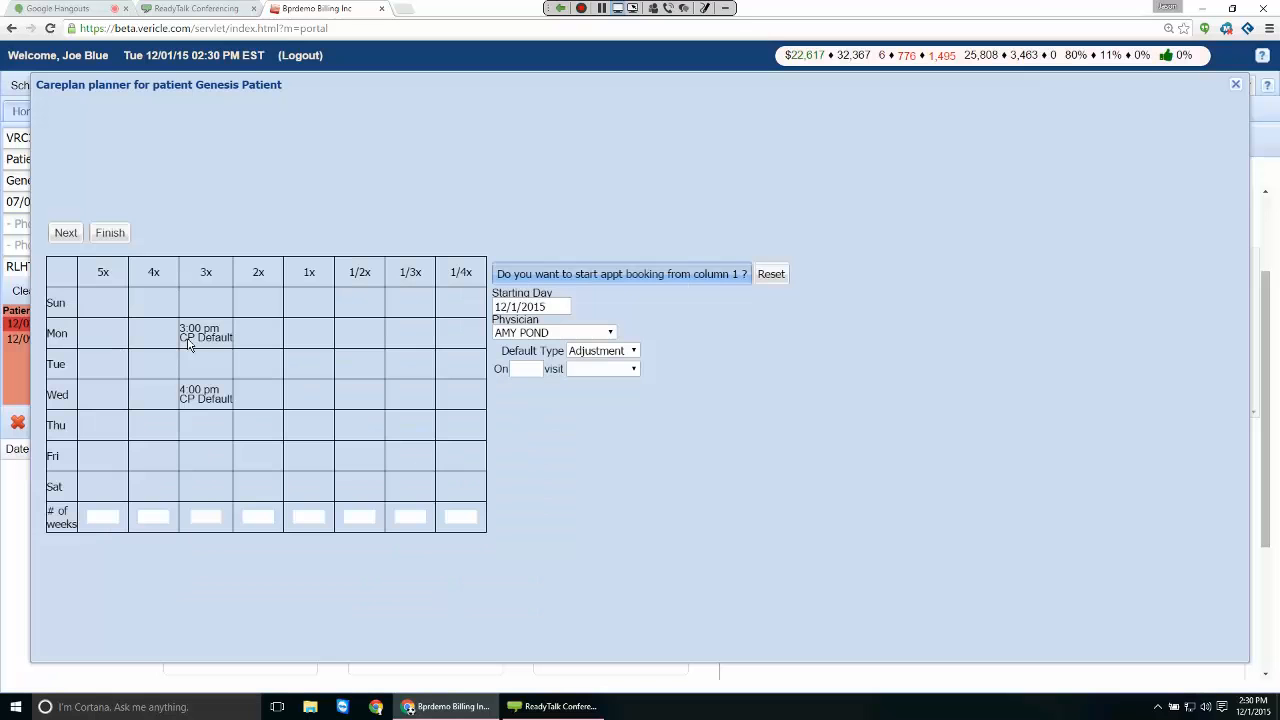
{"action": "left_click", "coordinate": [146, 328]}
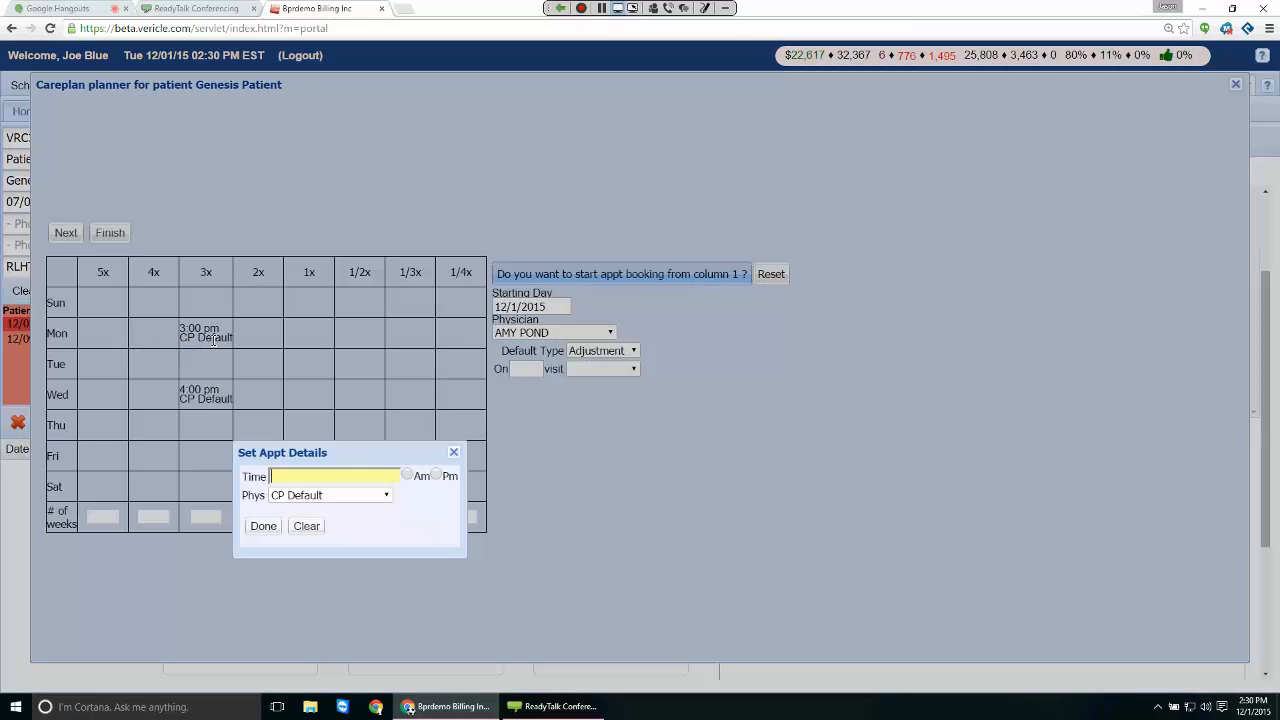
{"action": "type", "text": "2:00"}
{"action": "key", "text": "Tab"}
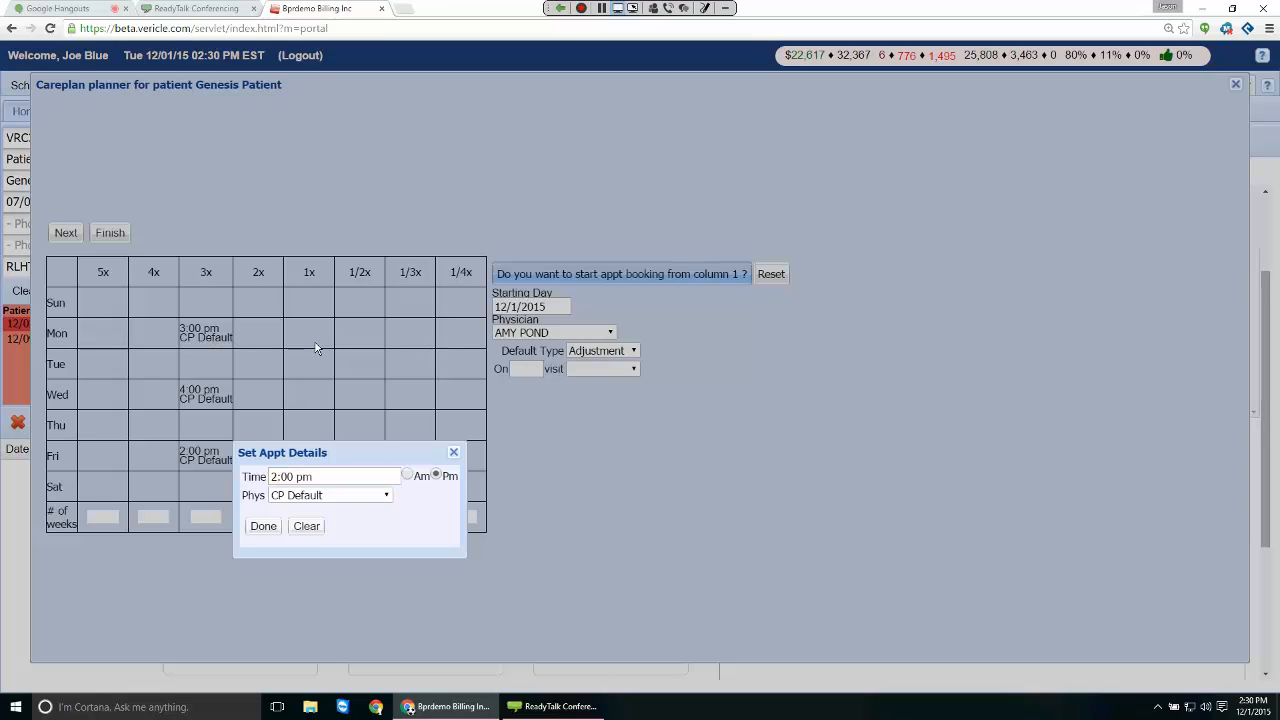
{"action": "left_click", "coordinate": [199, 374]}
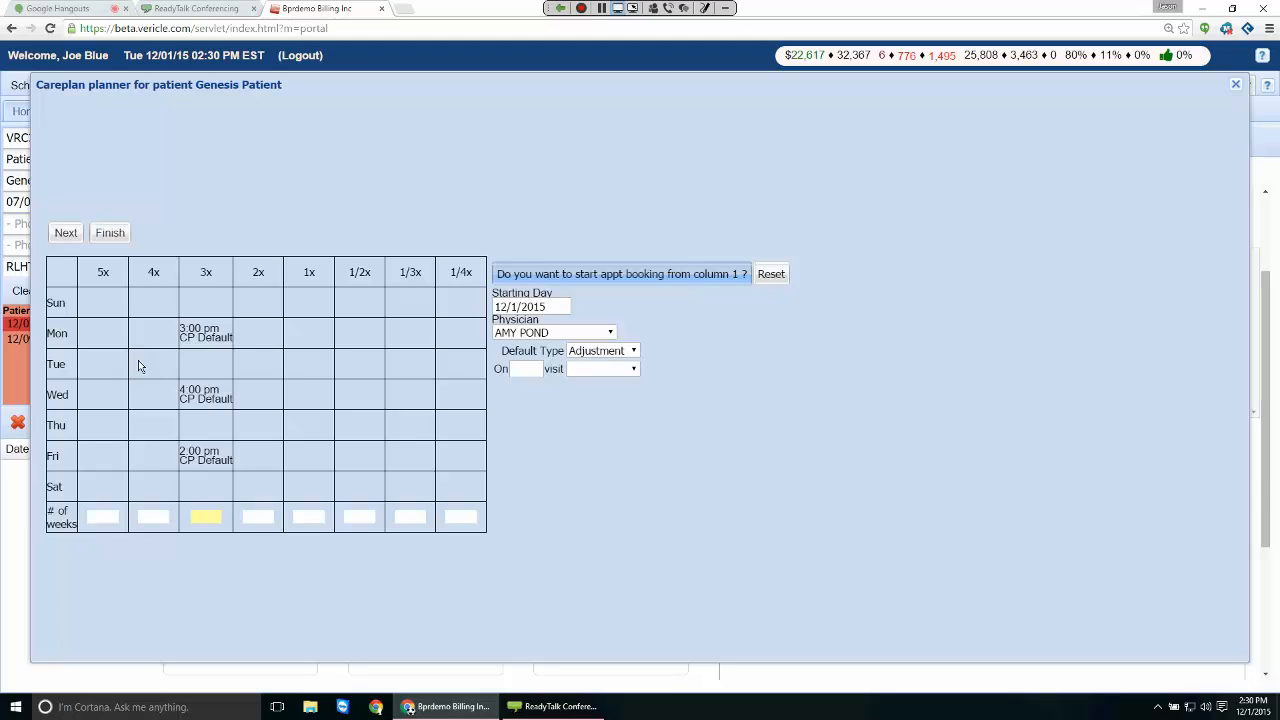
{"action": "type", "text": "3"}
Step: Set a Wednesday 5:00 pm appointment in the 1x column and make it run for 3 weeks
{"action": "left_click", "coordinate": [231, 290]}
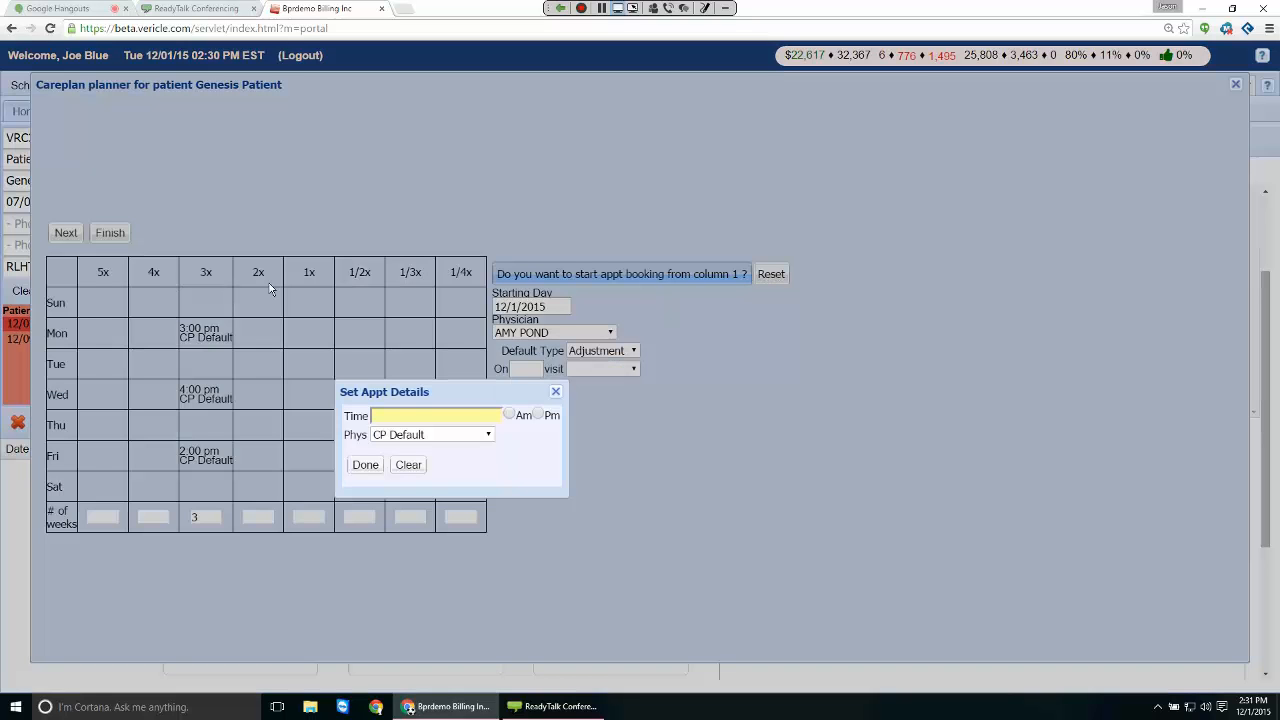
{"action": "type", "text": "5:00 pm"}
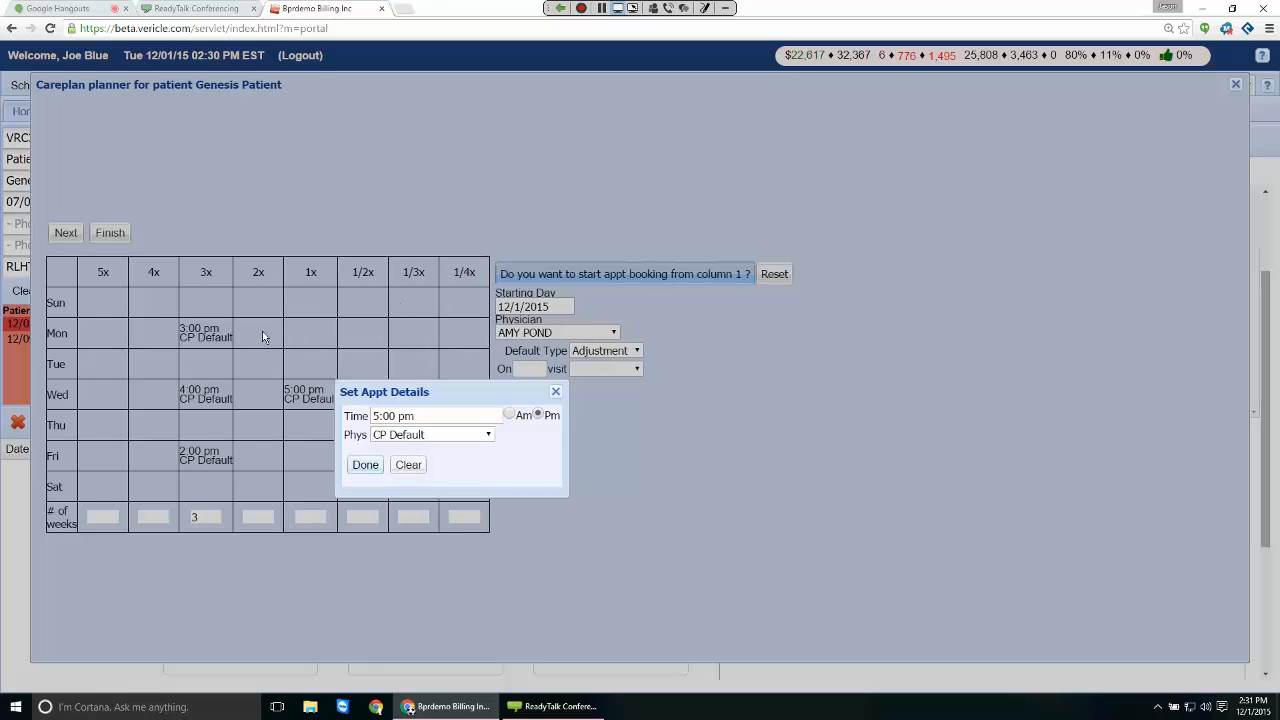
{"action": "key", "text": "Return"}
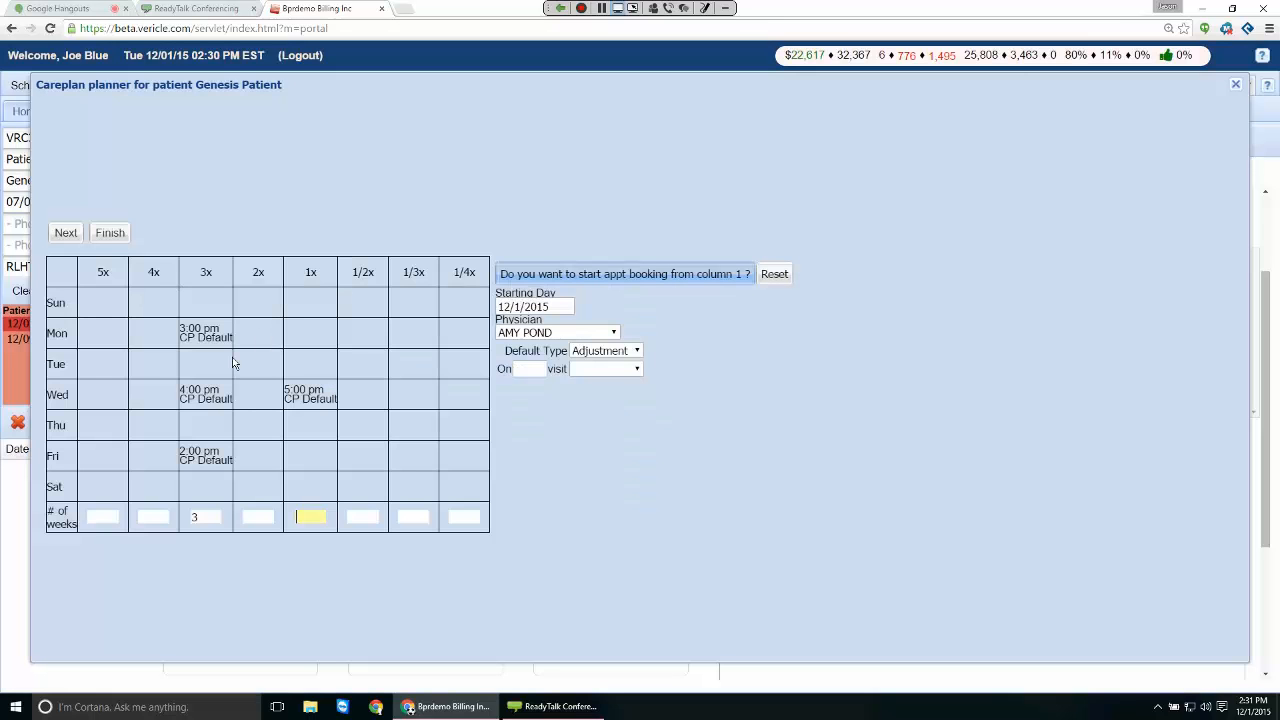
{"action": "type", "text": "3"}
Step: Review the planner's starting day, its physician options, and the physician choices for the 1x column's Wednesday 5:00 pm appointment
{"action": "left_click", "coordinate": [400, 332]}
{"action": "left_click", "coordinate": [395, 217]}
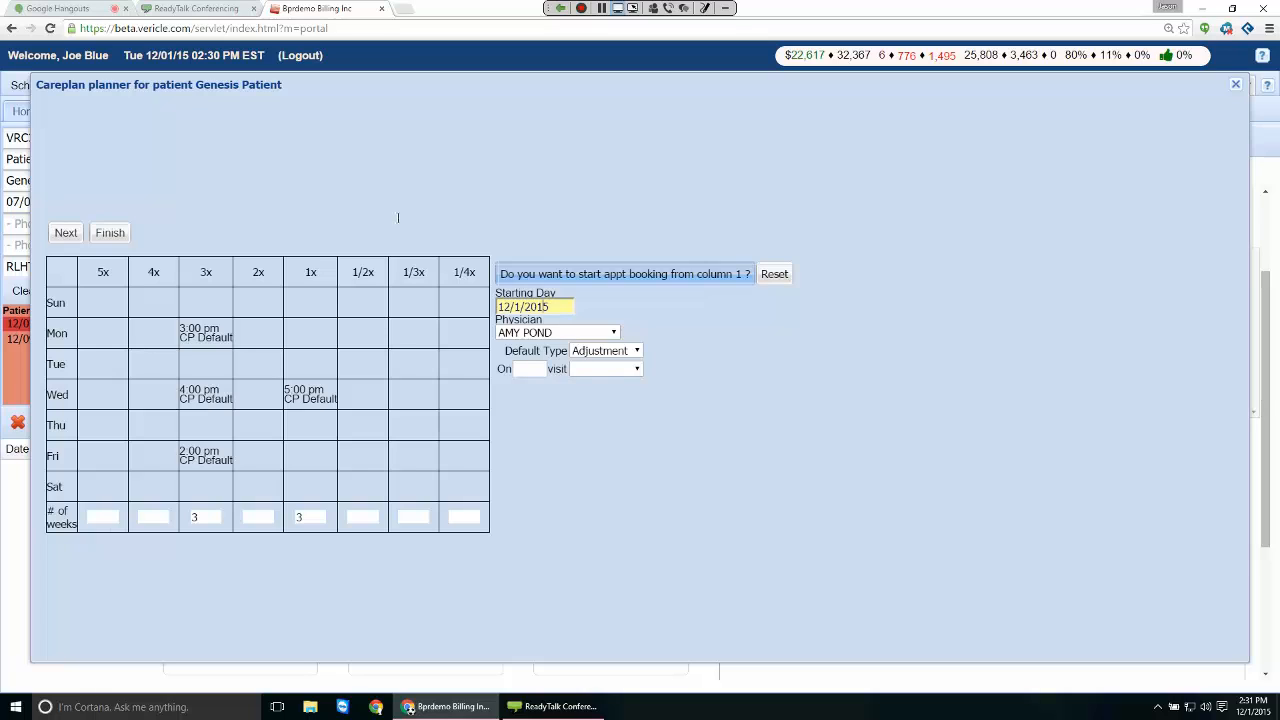
{"action": "left_click", "coordinate": [587, 332]}
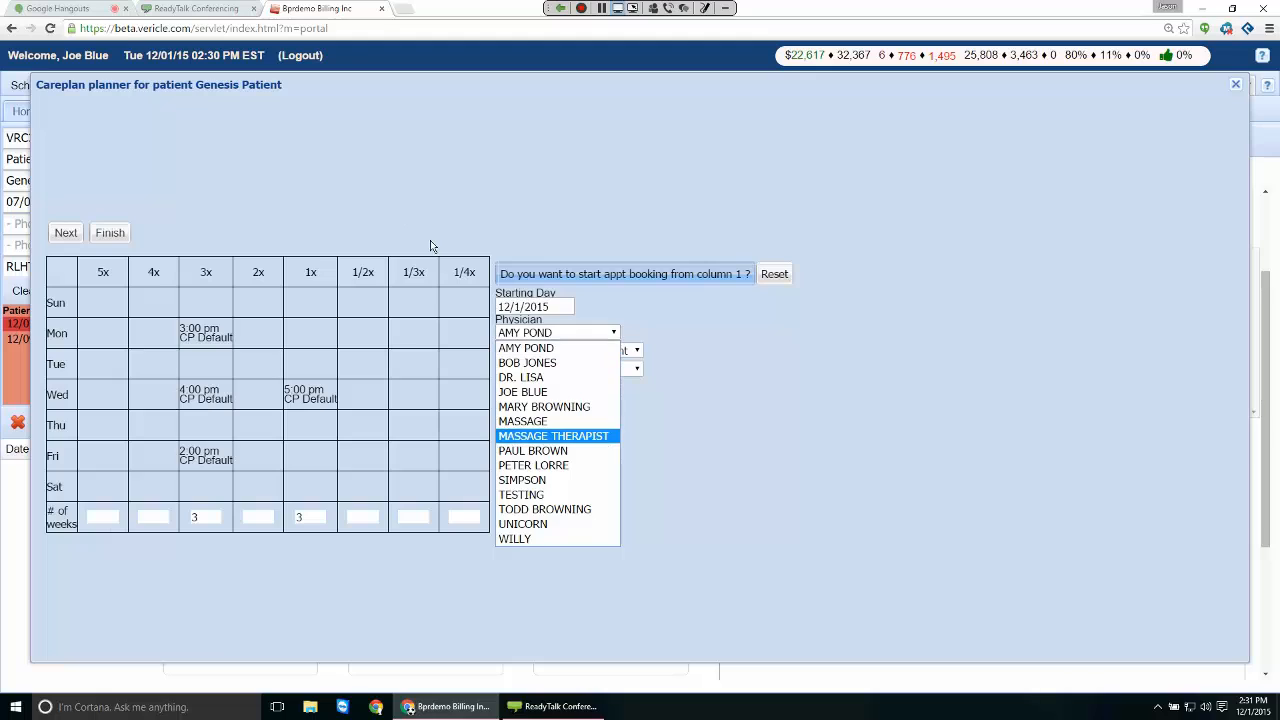
{"action": "key", "text": "Escape"}
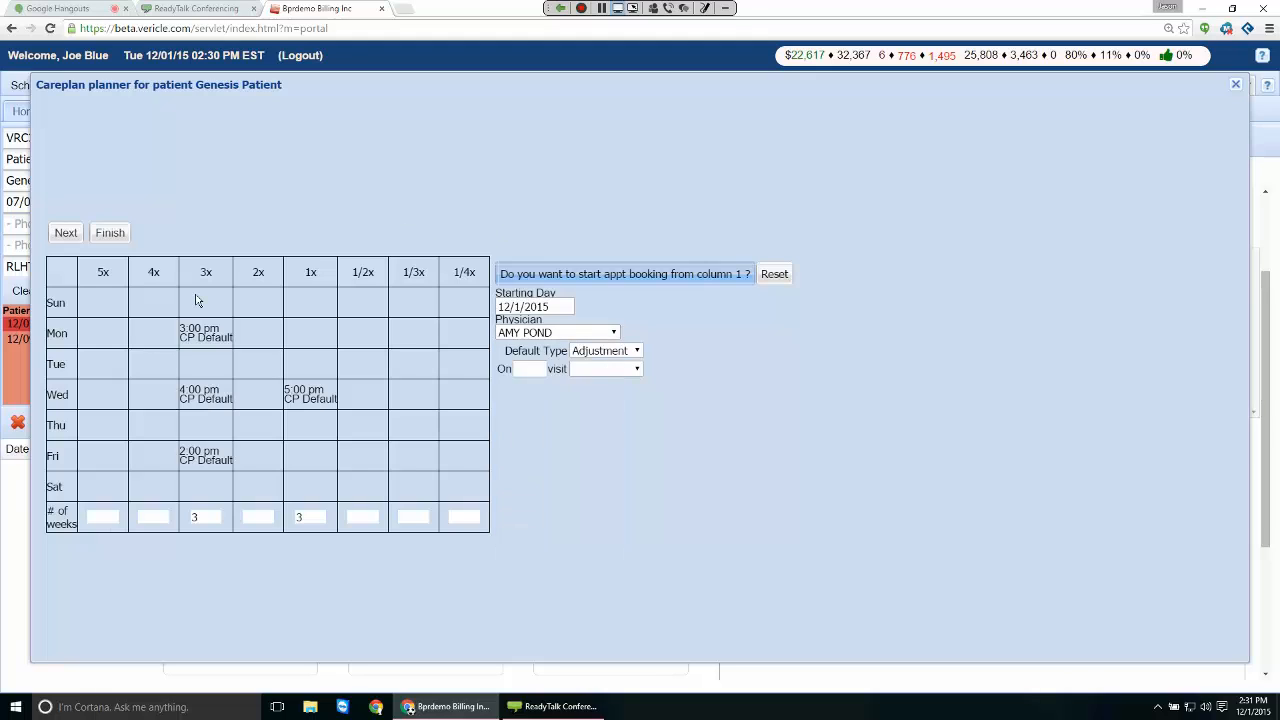
{"action": "left_click", "coordinate": [310, 395]}
{"action": "left_click", "coordinate": [435, 445]}
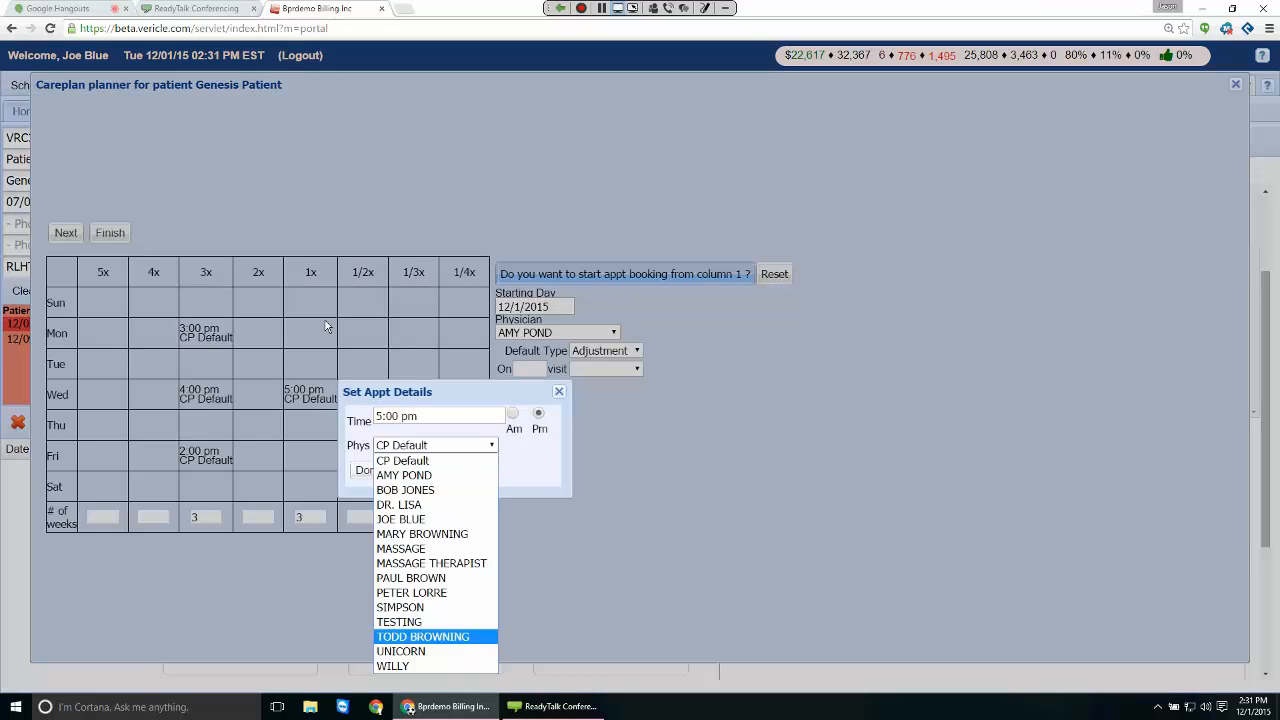
{"action": "left_click", "coordinate": [559, 391]}
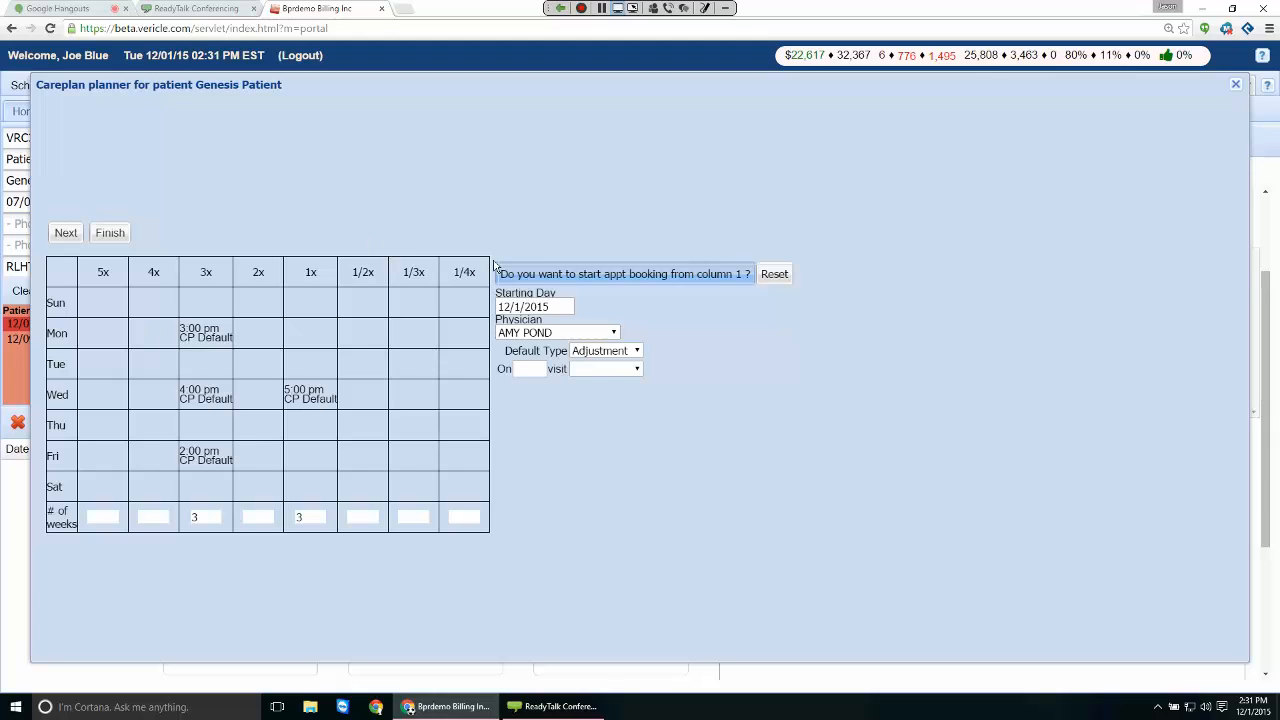
Step: Check the default visit type choices and set the planner's 12th visit to Re-exam
{"action": "left_click", "coordinate": [606, 351]}
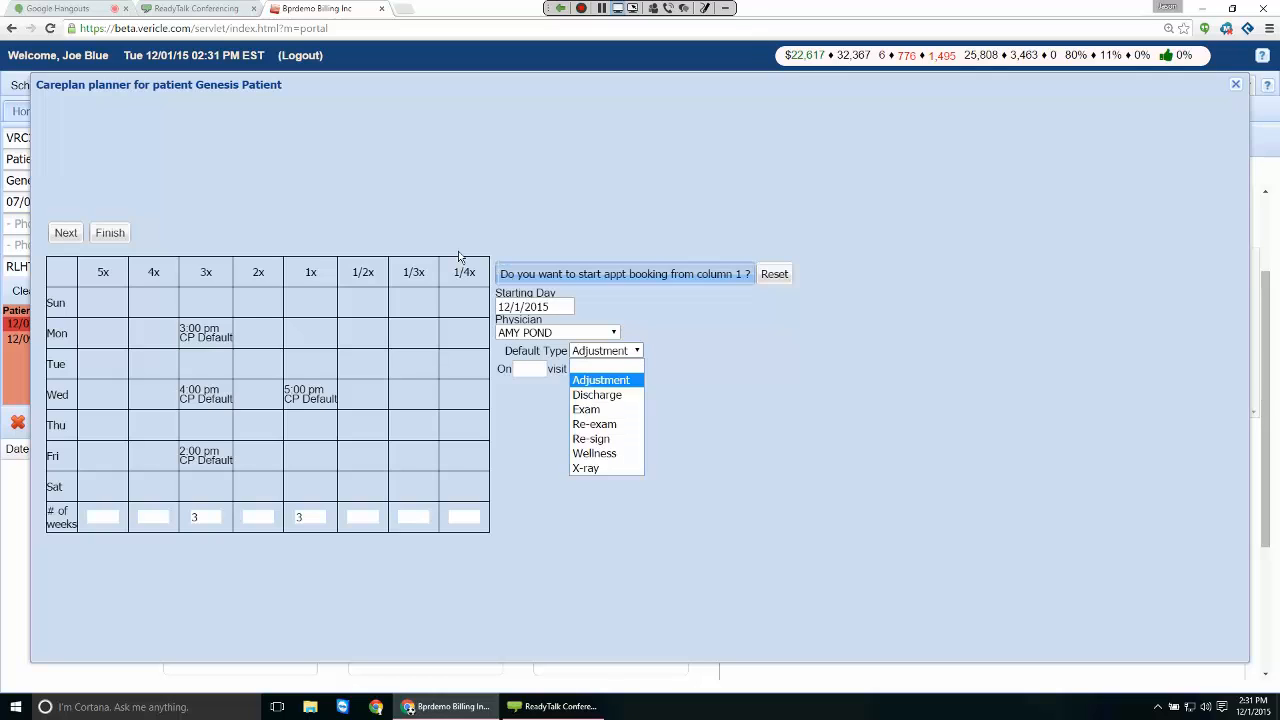
{"action": "left_click", "coordinate": [606, 351]}
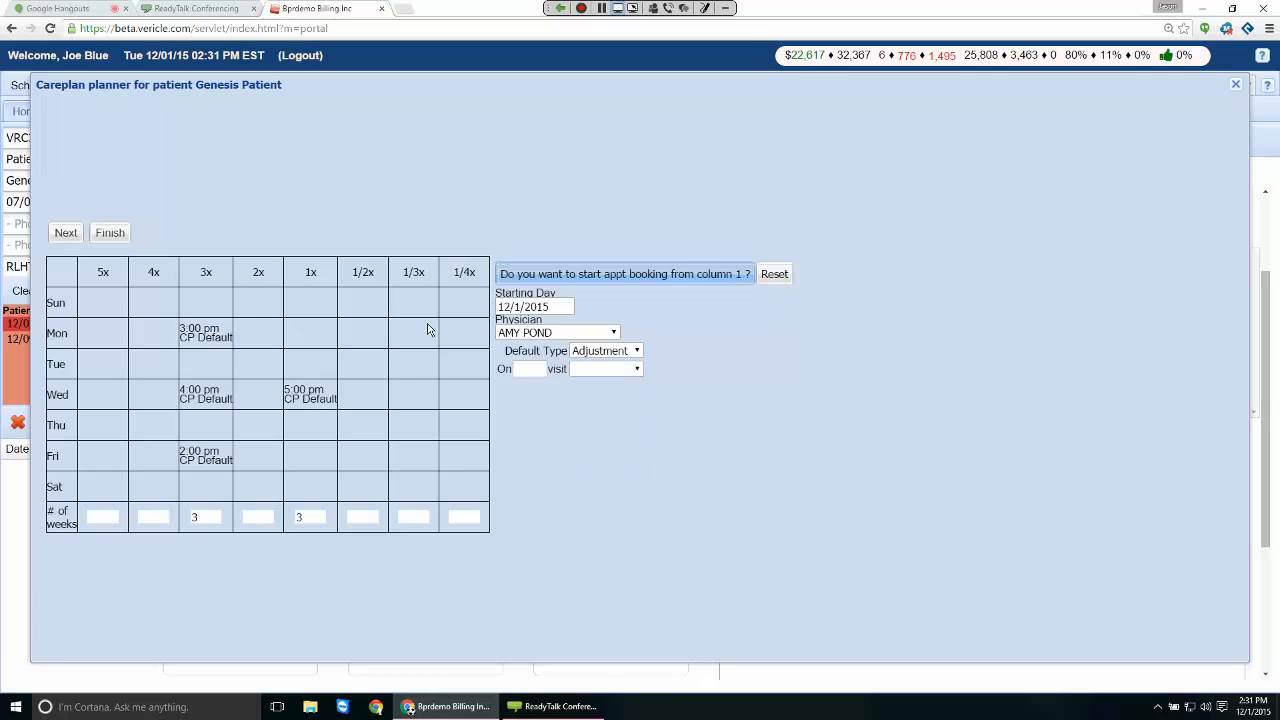
{"action": "left_click", "coordinate": [530, 369]}
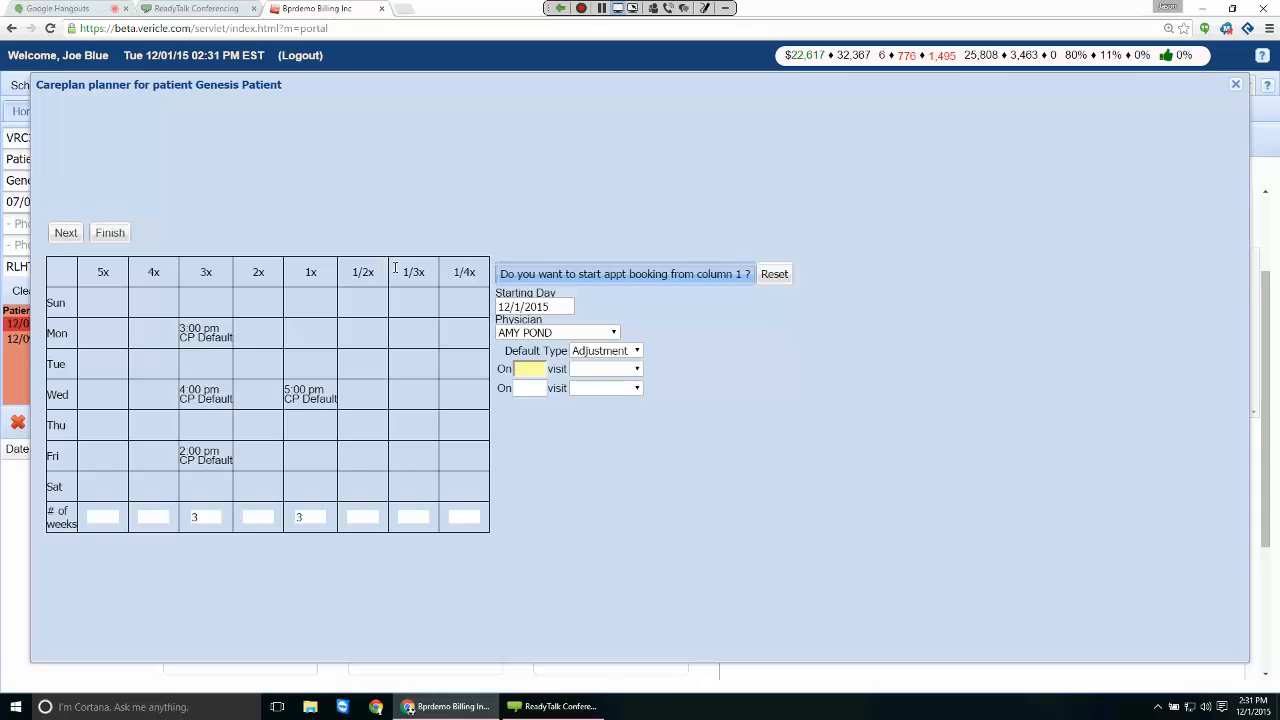
{"action": "type", "text": "12"}
{"action": "left_click", "coordinate": [605, 369]}
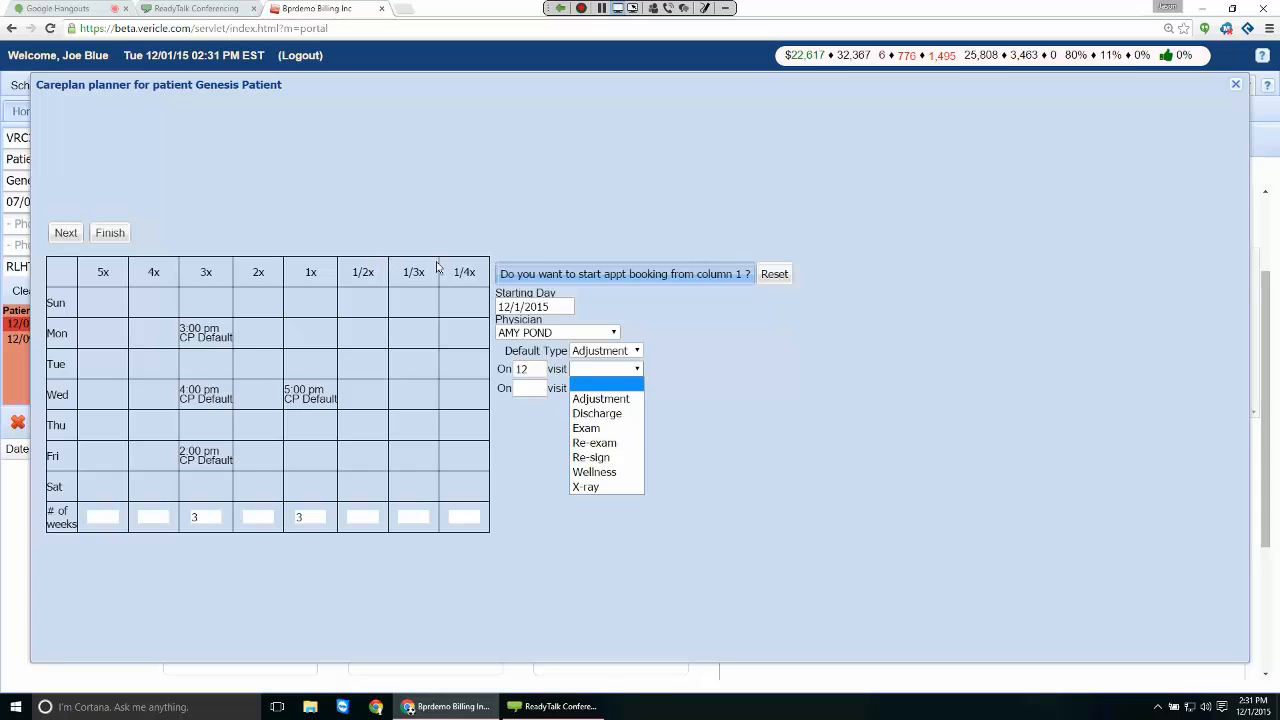
{"action": "left_click", "coordinate": [600, 421]}
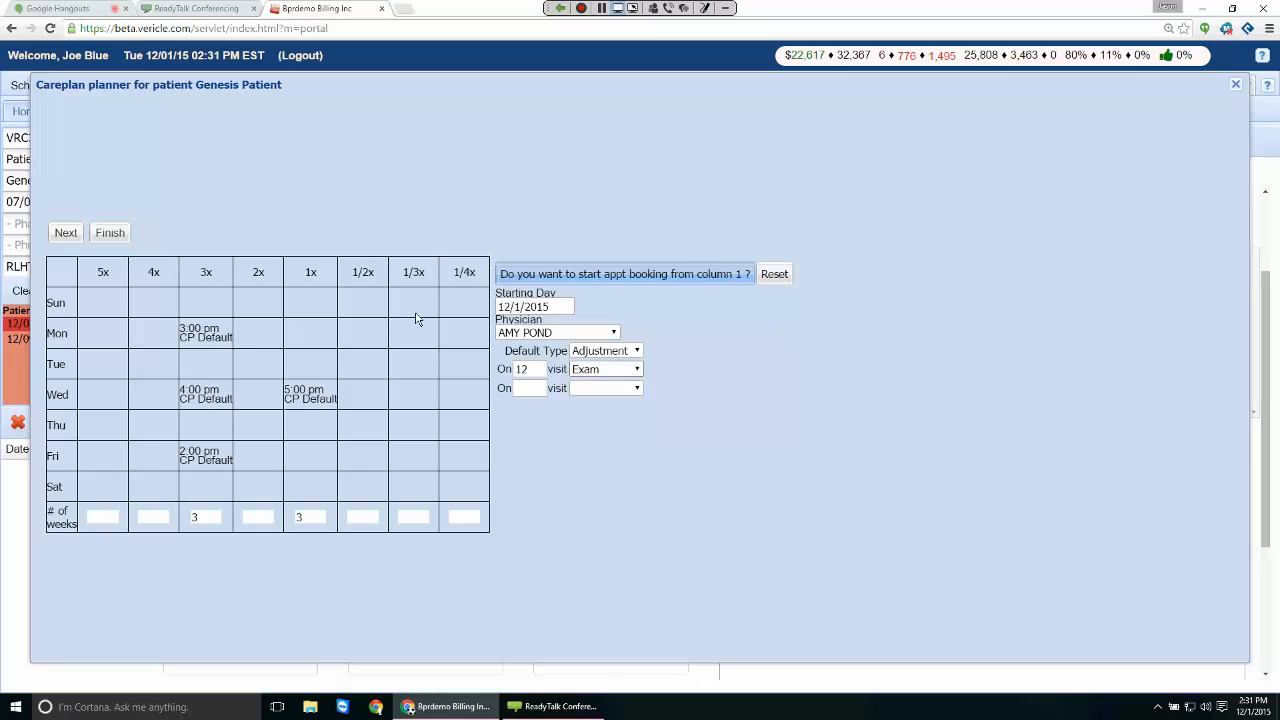
{"action": "key", "text": "Down"}
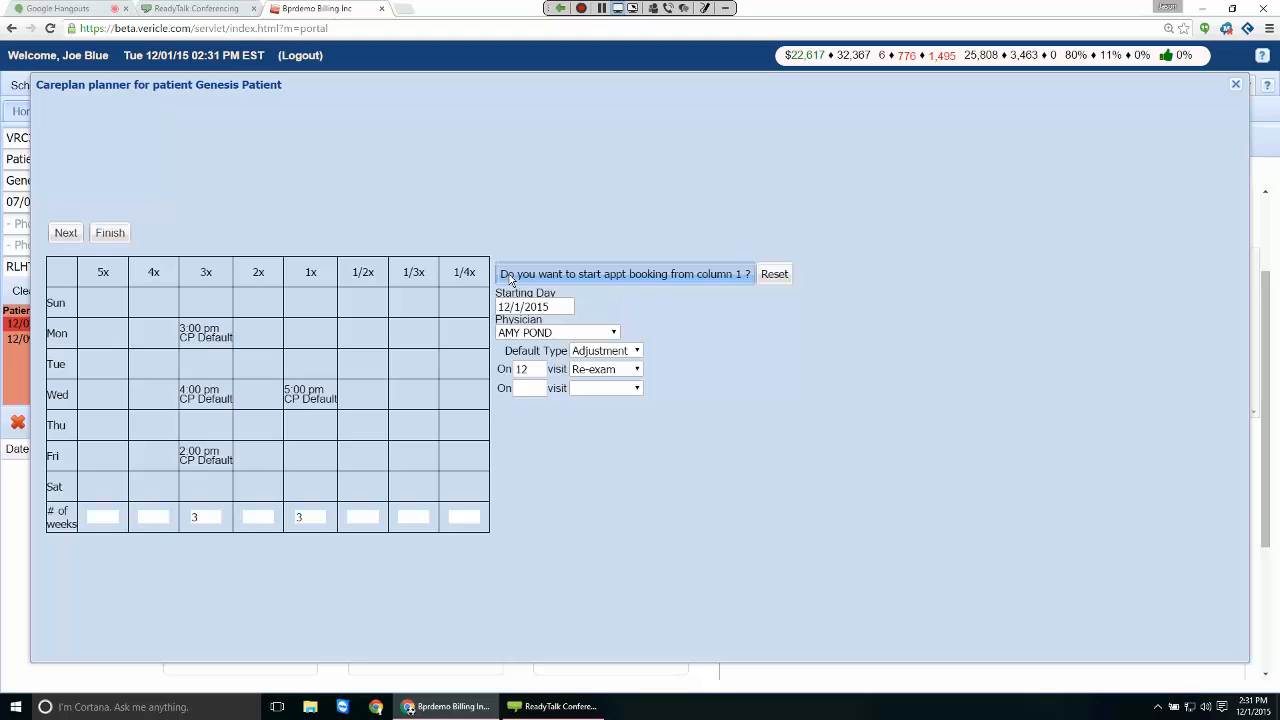
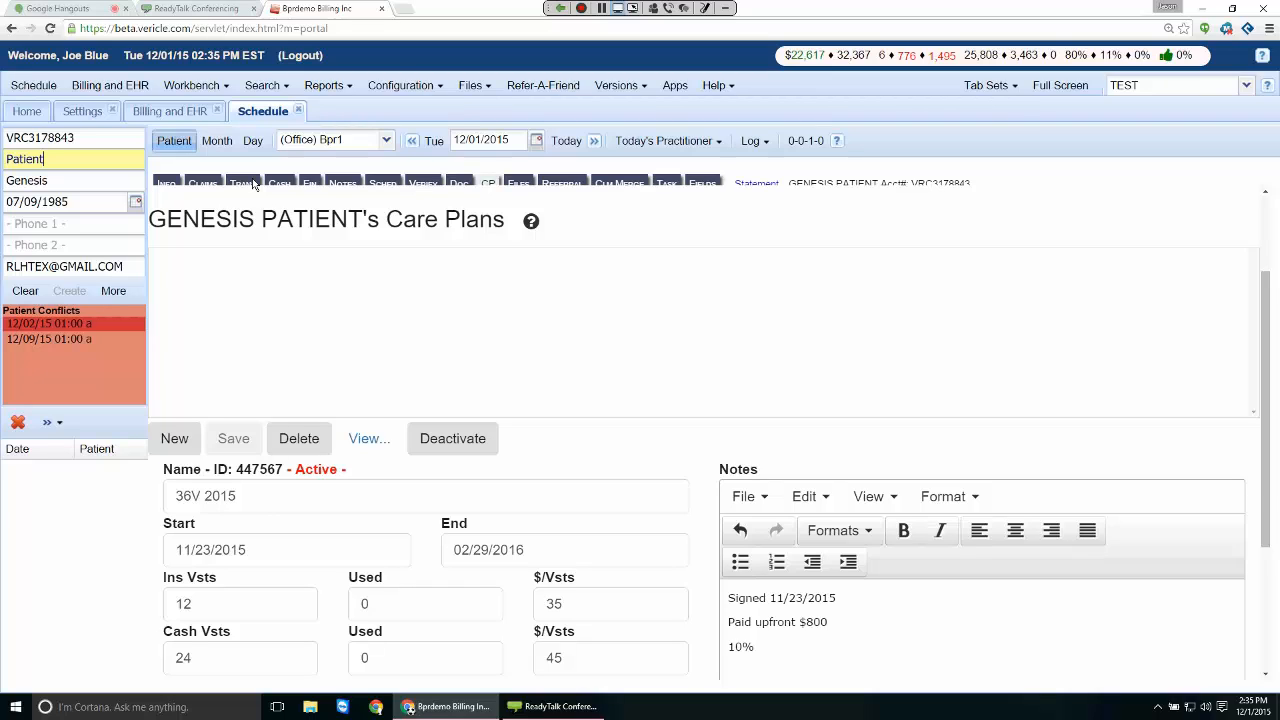
Step: Open the patient's appointment list and the patient-level alerts setup
{"action": "left_click", "coordinate": [280, 108]}
{"action": "key", "text": "Return"}
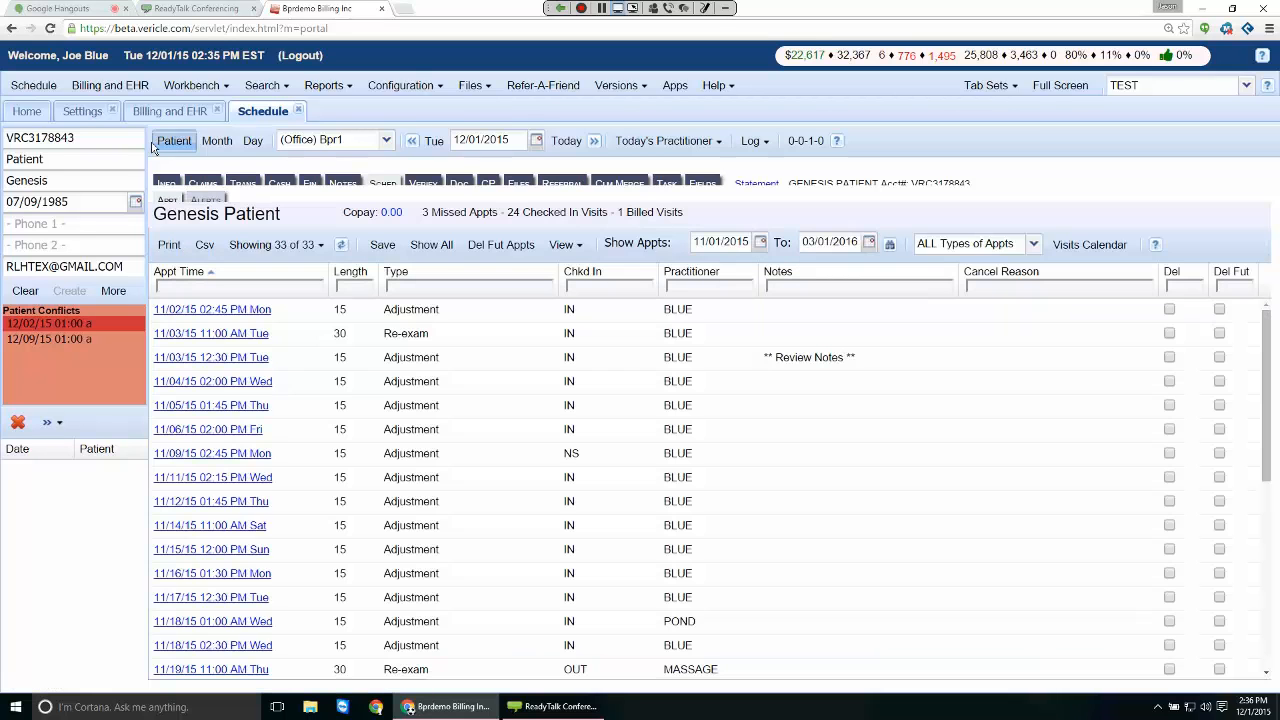
{"action": "left_click", "coordinate": [156, 146]}
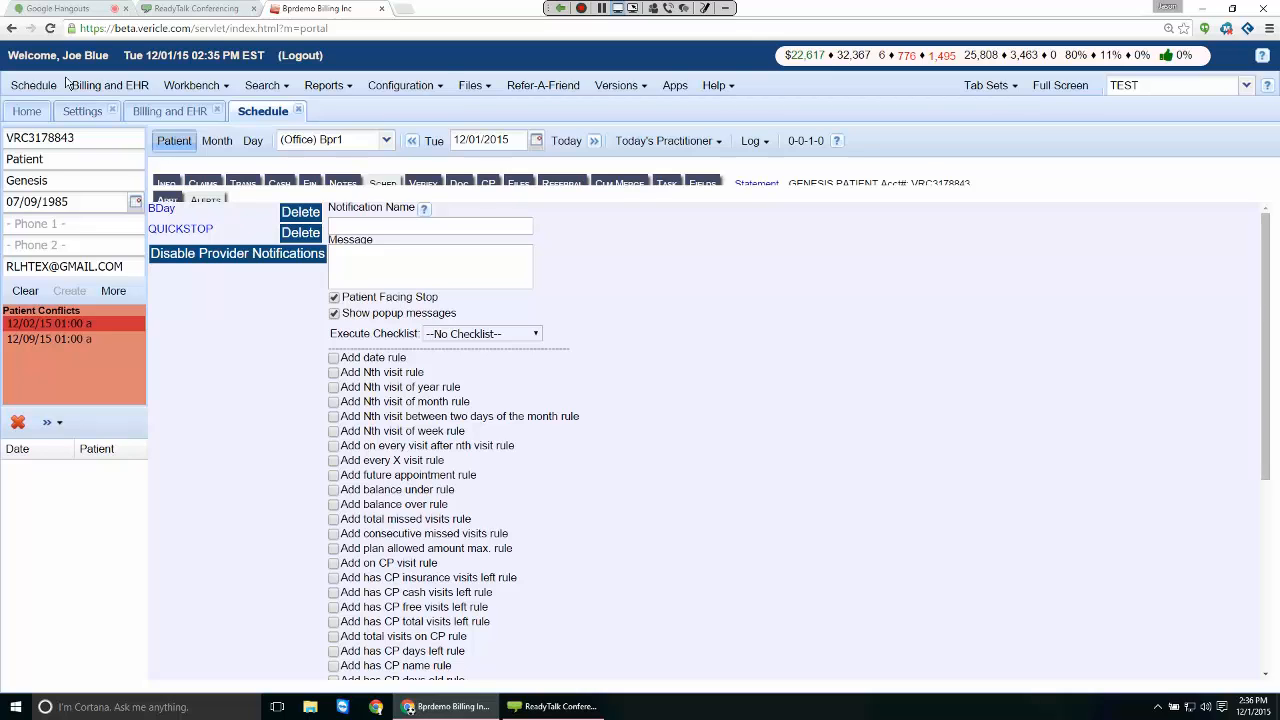
Step: Open the notification settings in the practice's Schedule configuration
{"action": "left_click", "coordinate": [400, 85]}
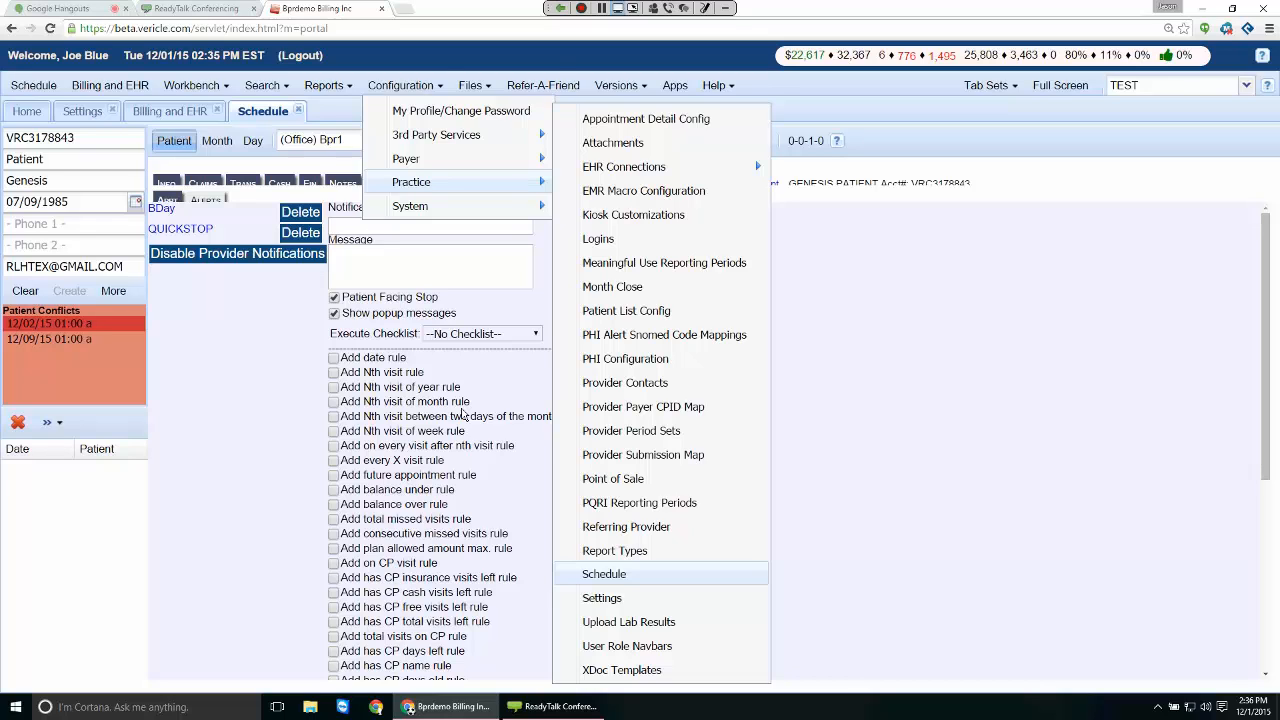
{"action": "key", "text": "Return"}
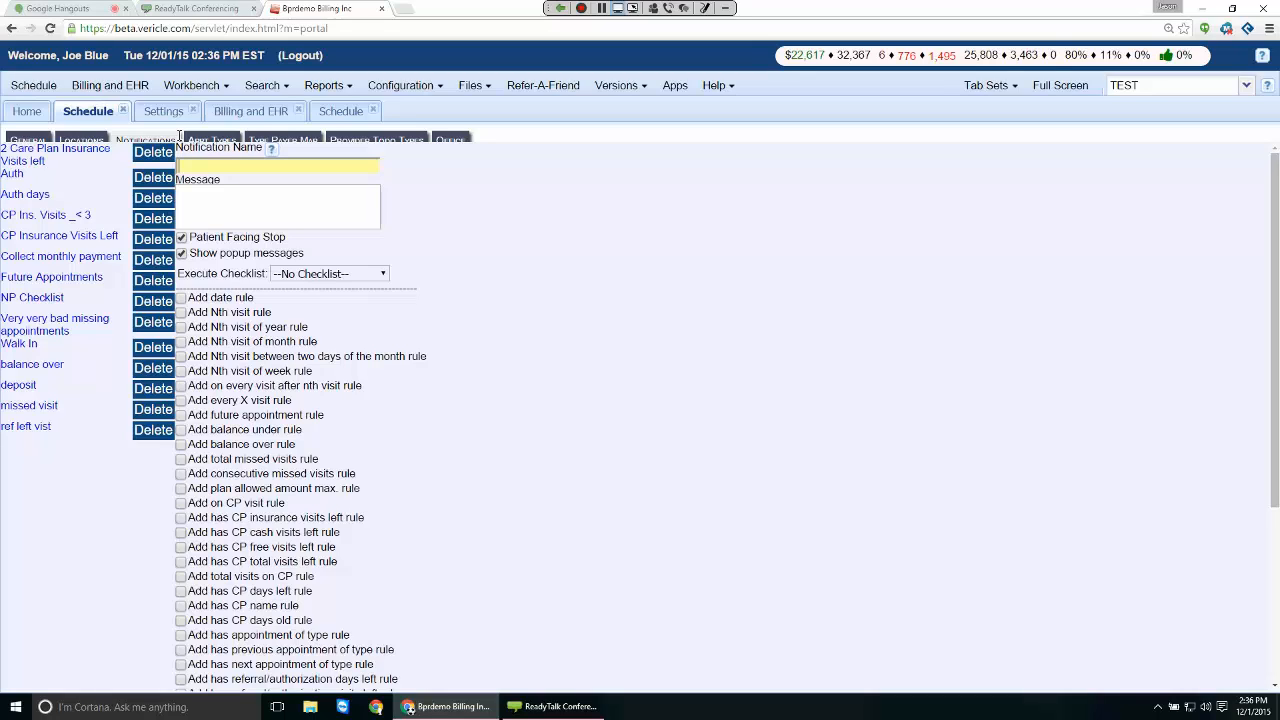
{"action": "key", "text": "Tab"}
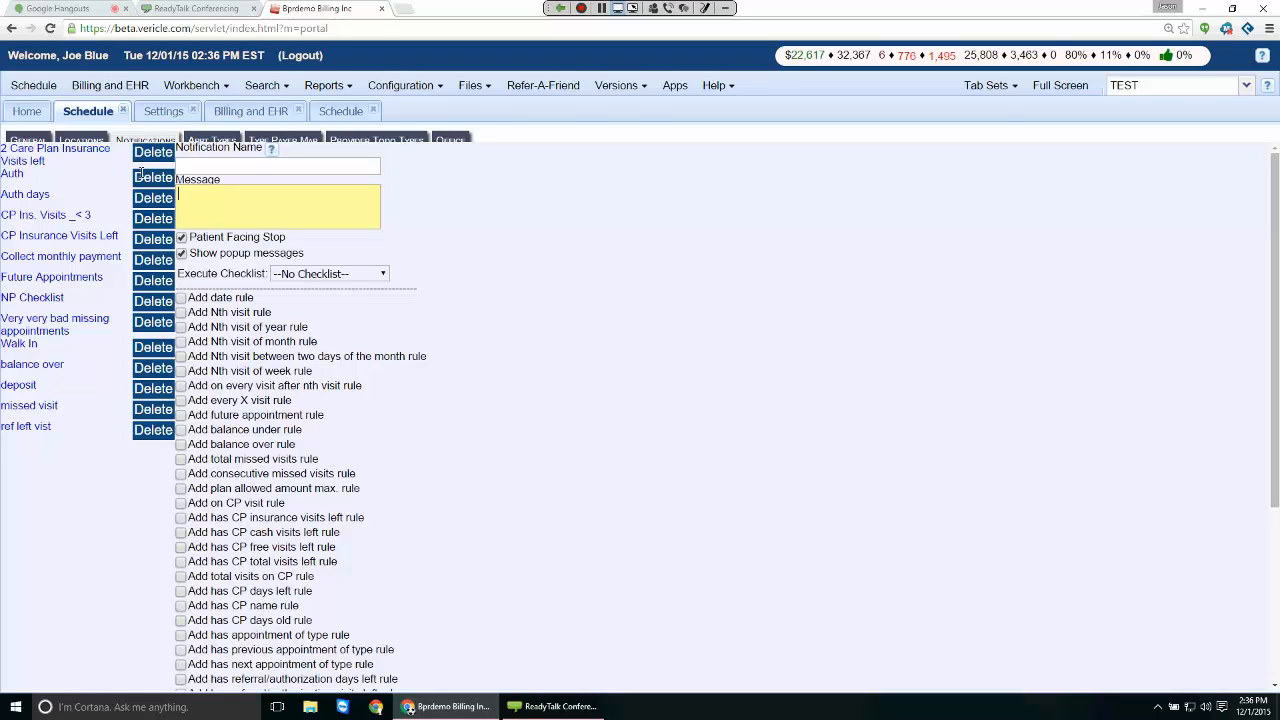
Step: Review the new notification's Patient Facing Stop, popup message and Execute Checklist options, and look over the available rules
{"action": "left_click_drag", "start_coordinate": [197, 238], "coordinate": [286, 238]}
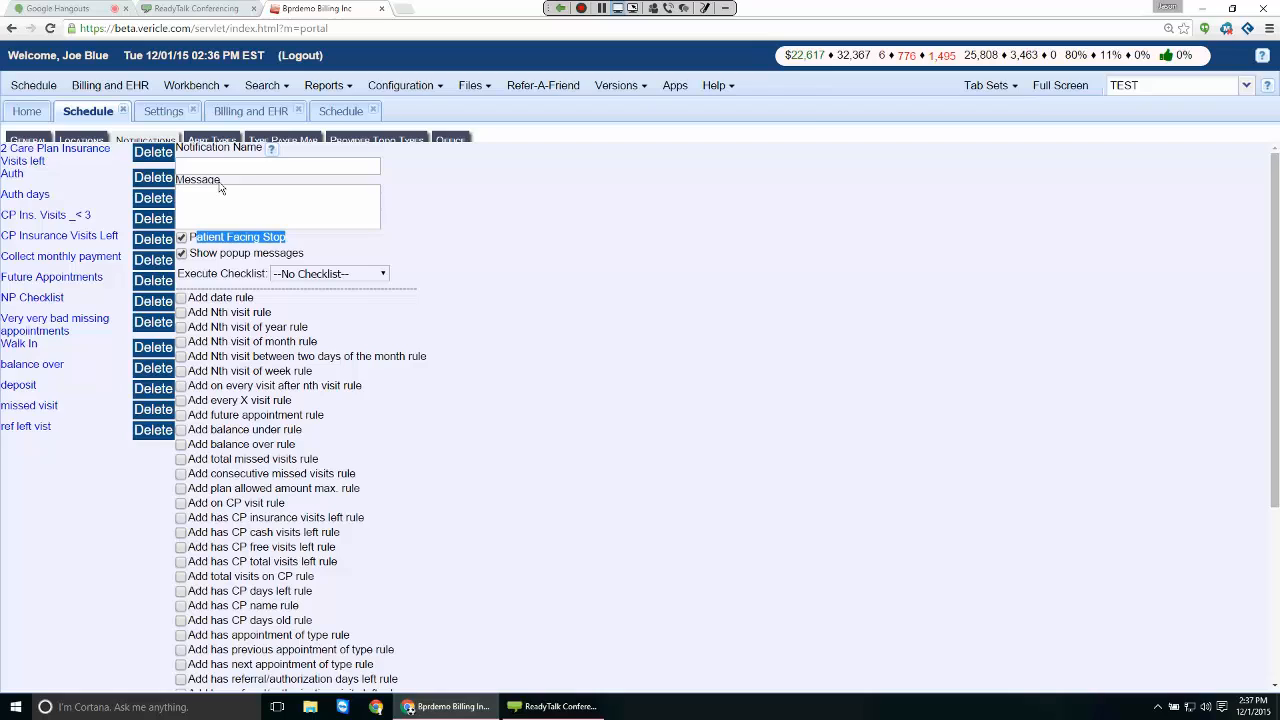
{"action": "left_click_drag", "start_coordinate": [203, 253], "coordinate": [286, 253]}
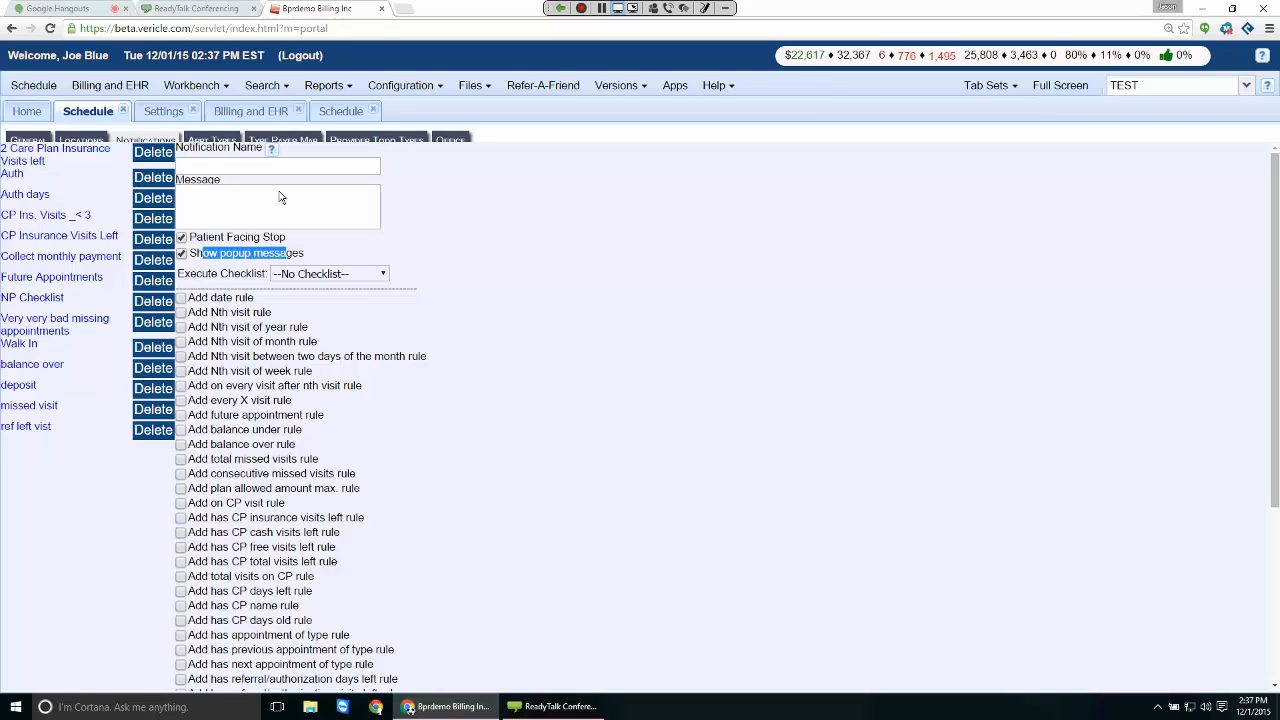
{"action": "left_click", "coordinate": [330, 273]}
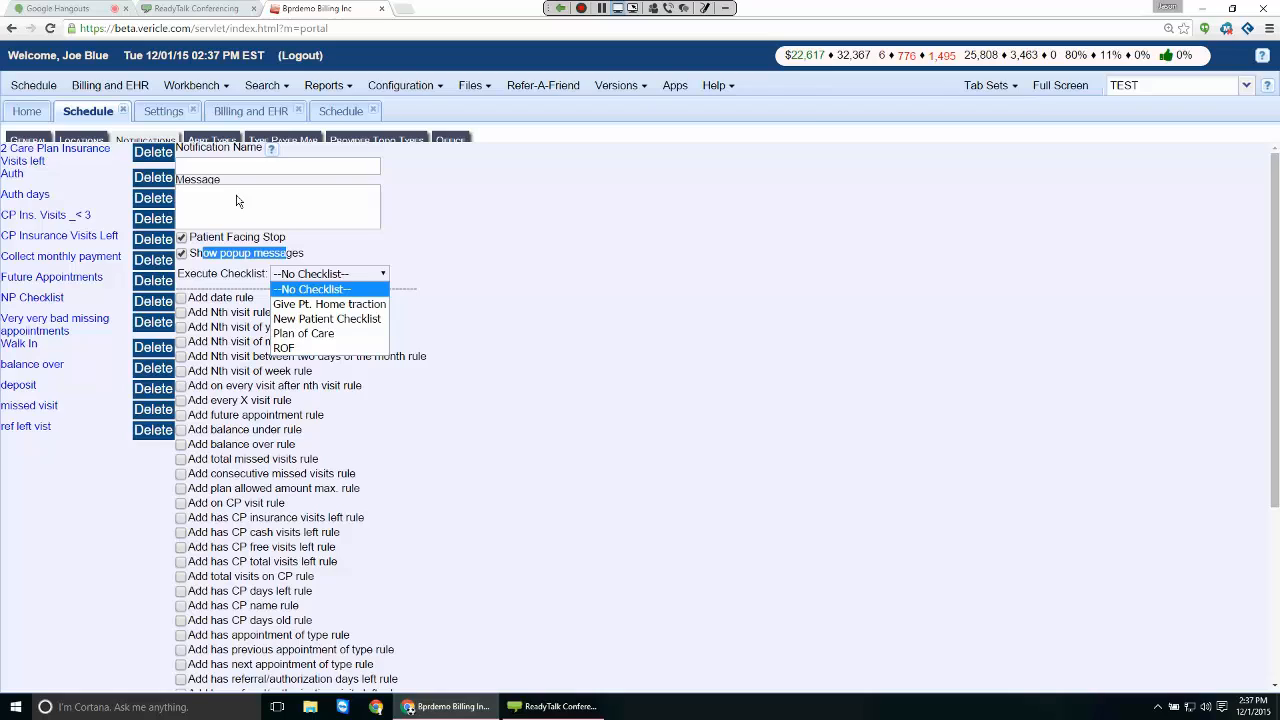
{"action": "left_click", "coordinate": [237, 191]}
{"action": "left_click", "coordinate": [237, 191]}
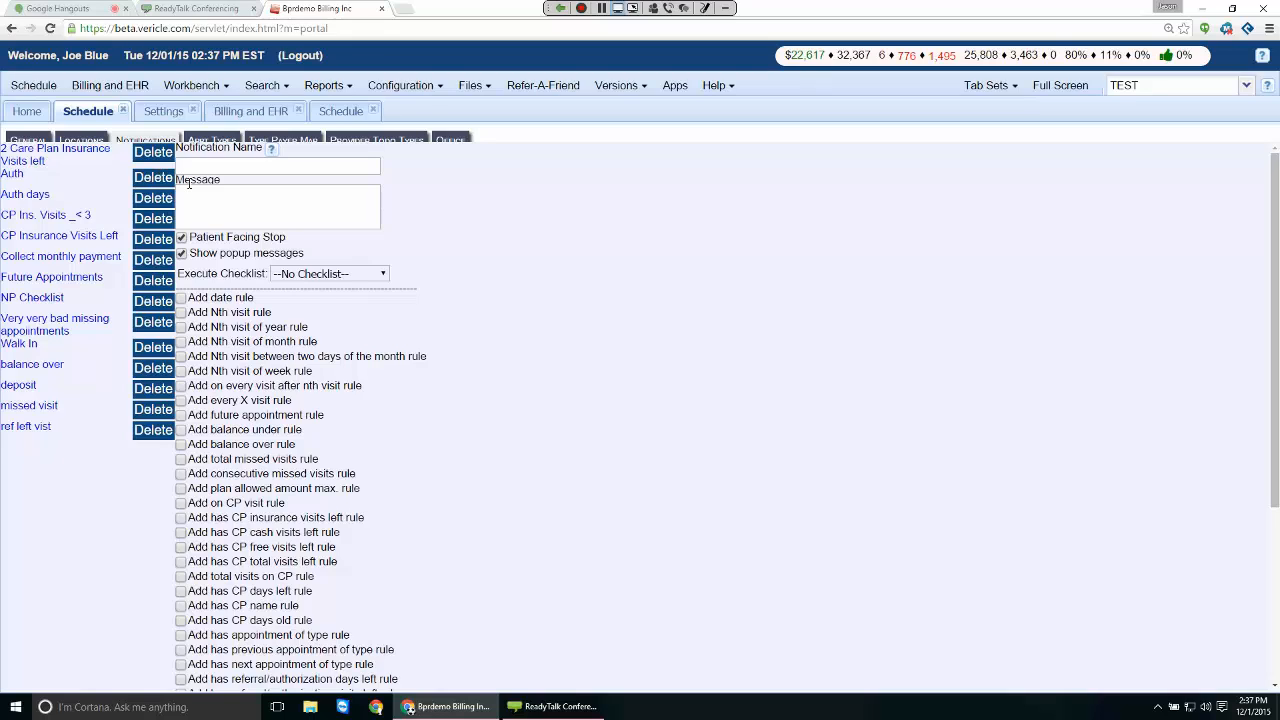
{"action": "left_click", "coordinate": [330, 273]}
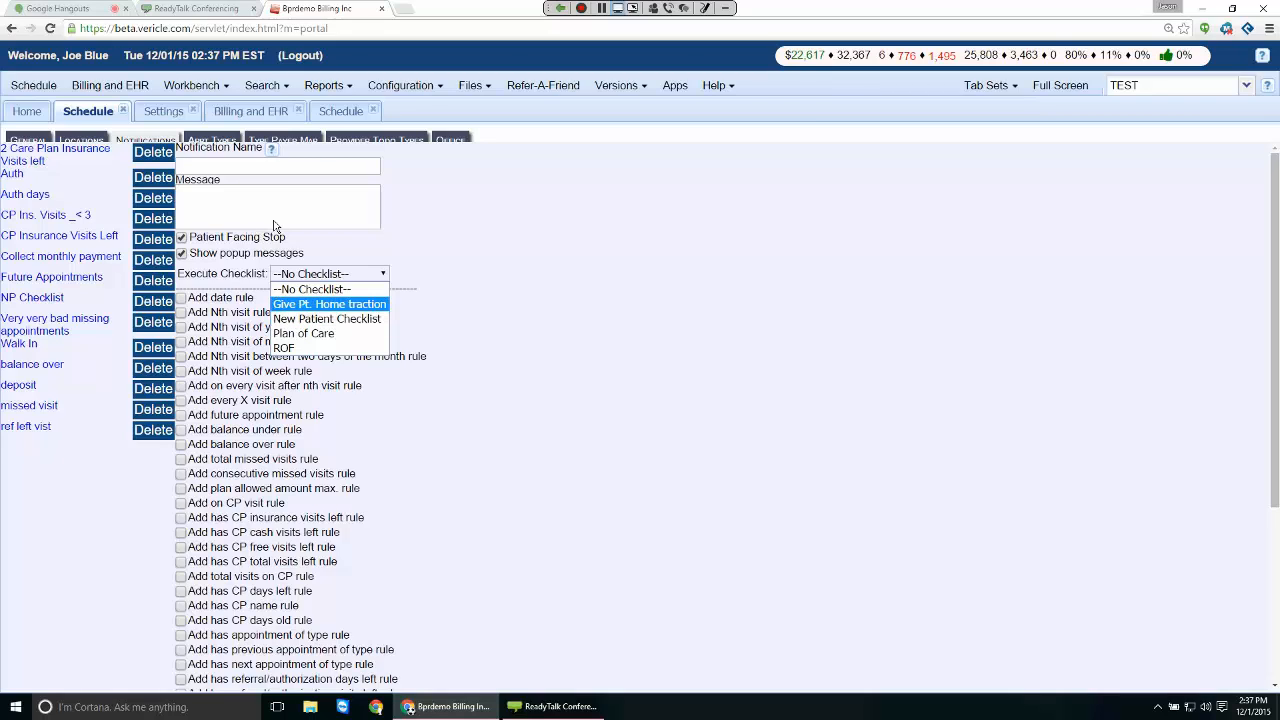
{"action": "left_click", "coordinate": [385, 202]}
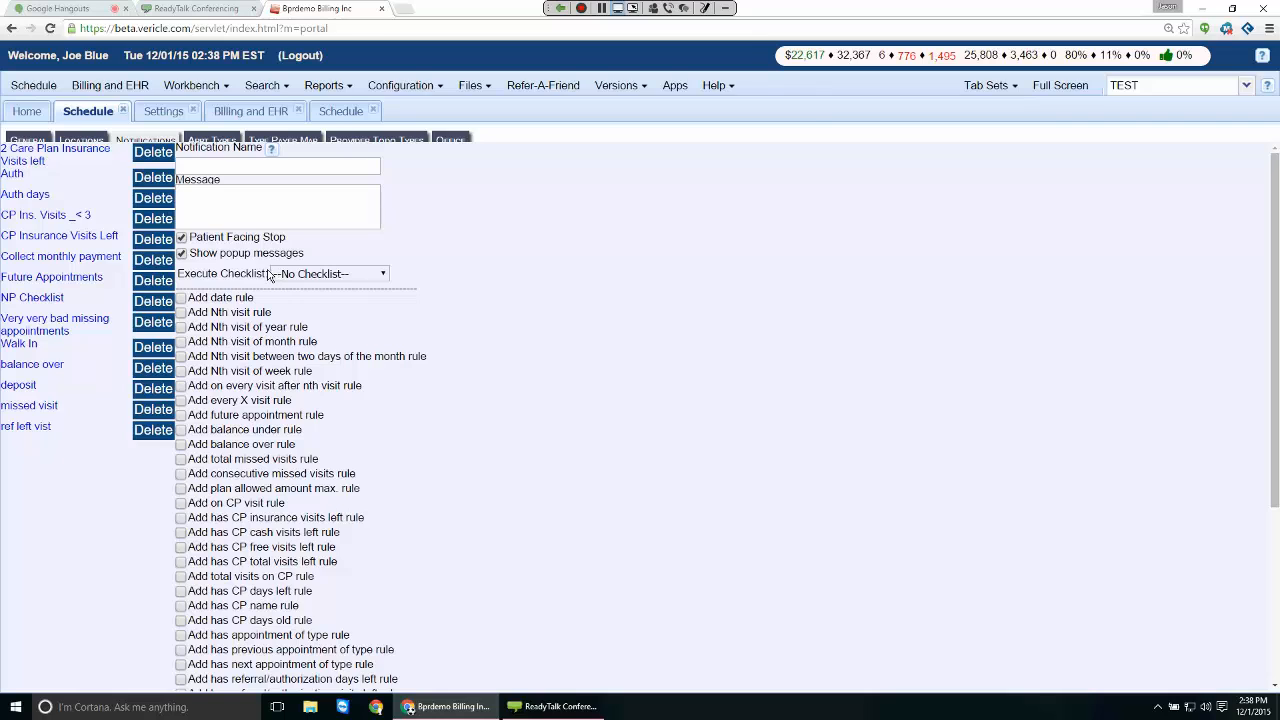
{"action": "scroll", "coordinate": [250, 275], "scroll_direction": "down", "scroll_amount": 1}
{"action": "scroll", "coordinate": [250, 275], "scroll_direction": "up", "scroll_amount": 1}
{"action": "scroll", "coordinate": [188, 355], "scroll_direction": "down", "scroll_amount": 1}
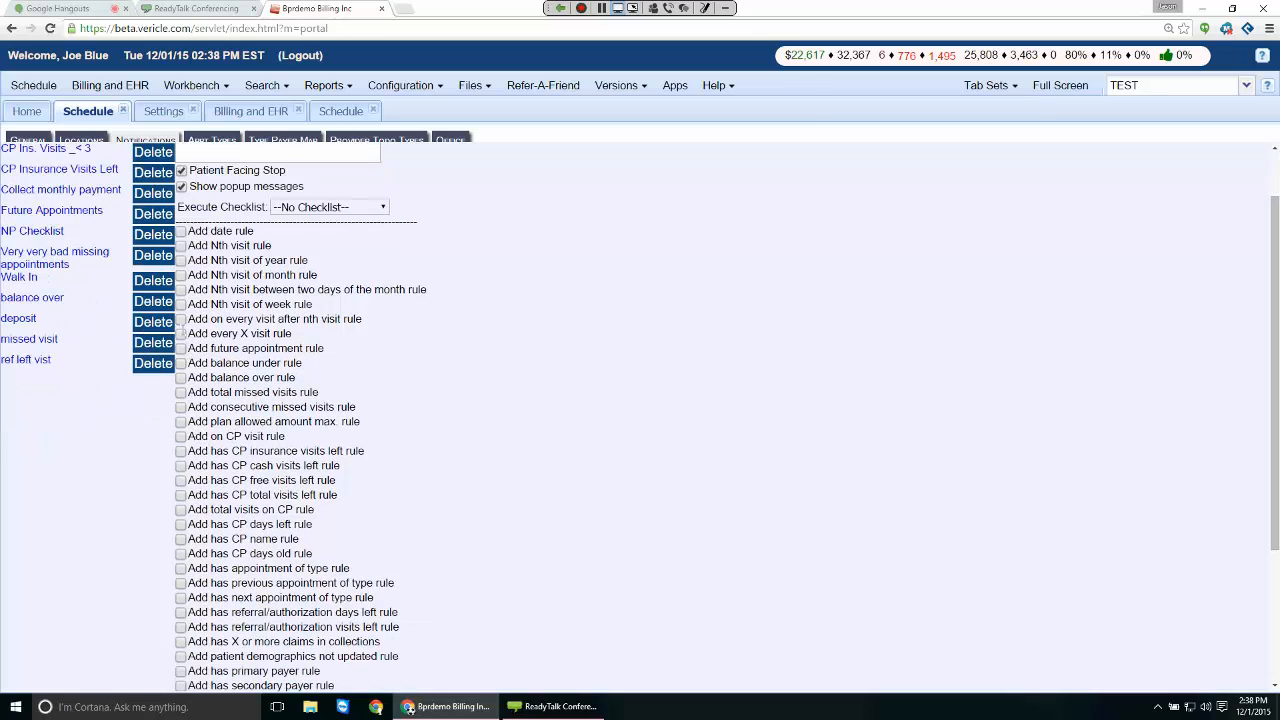
{"action": "scroll", "coordinate": [170, 325], "scroll_direction": "up", "scroll_amount": 1}
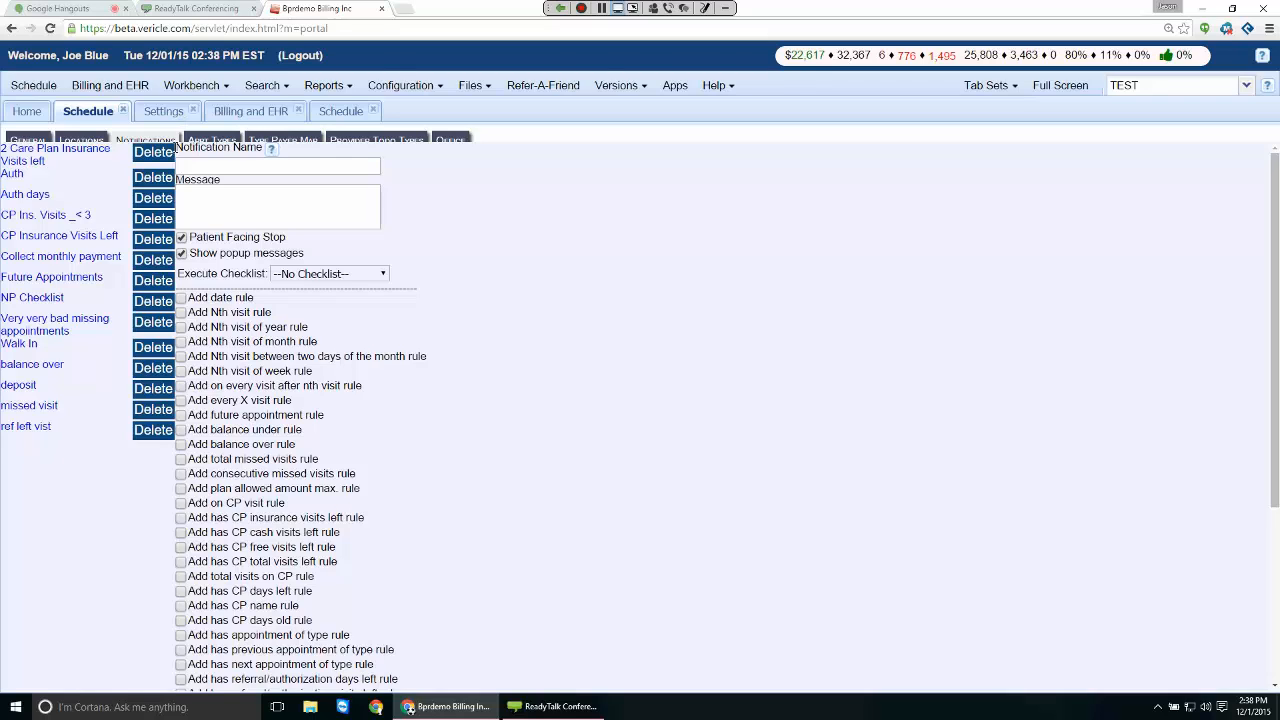
Step: Try an on CP visit rule that triggers on CP visit 5
{"action": "scroll", "coordinate": [228, 308], "scroll_direction": "down", "scroll_amount": 1}
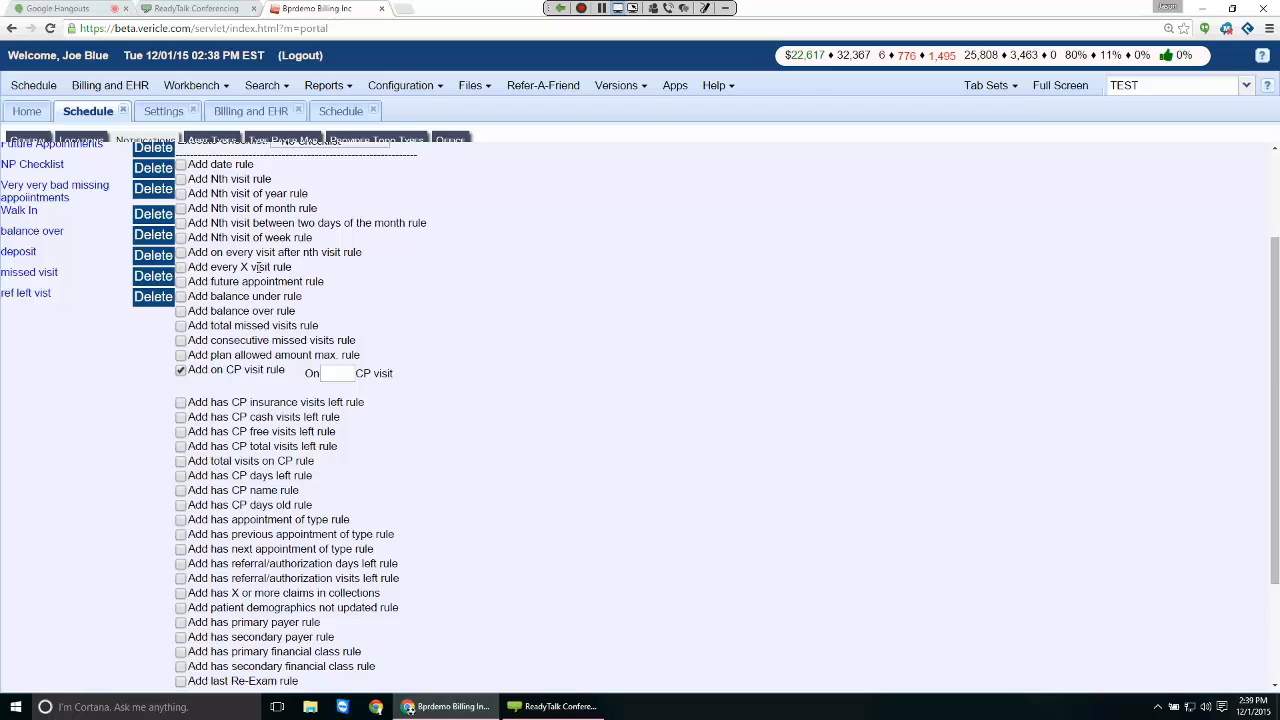
{"action": "left_click", "coordinate": [338, 373]}
{"action": "type", "text": "5"}
{"action": "left_click", "coordinate": [167, 264]}
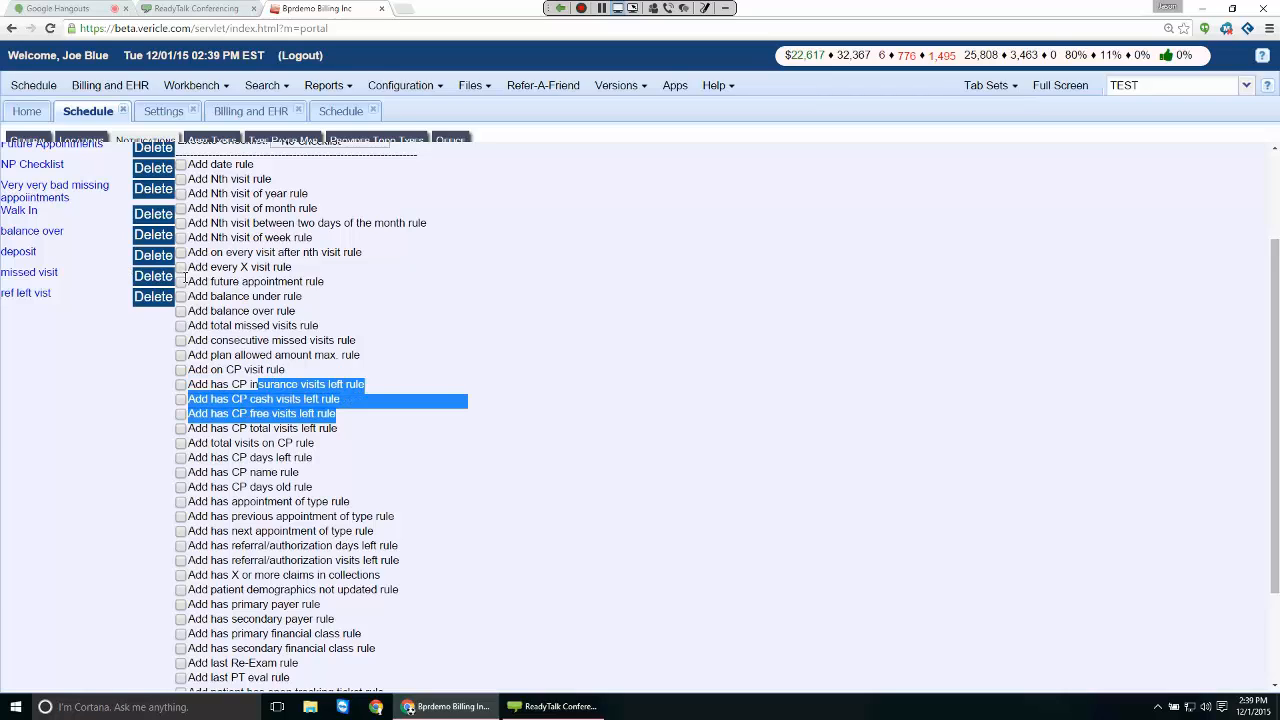
{"action": "left_click", "coordinate": [232, 287]}
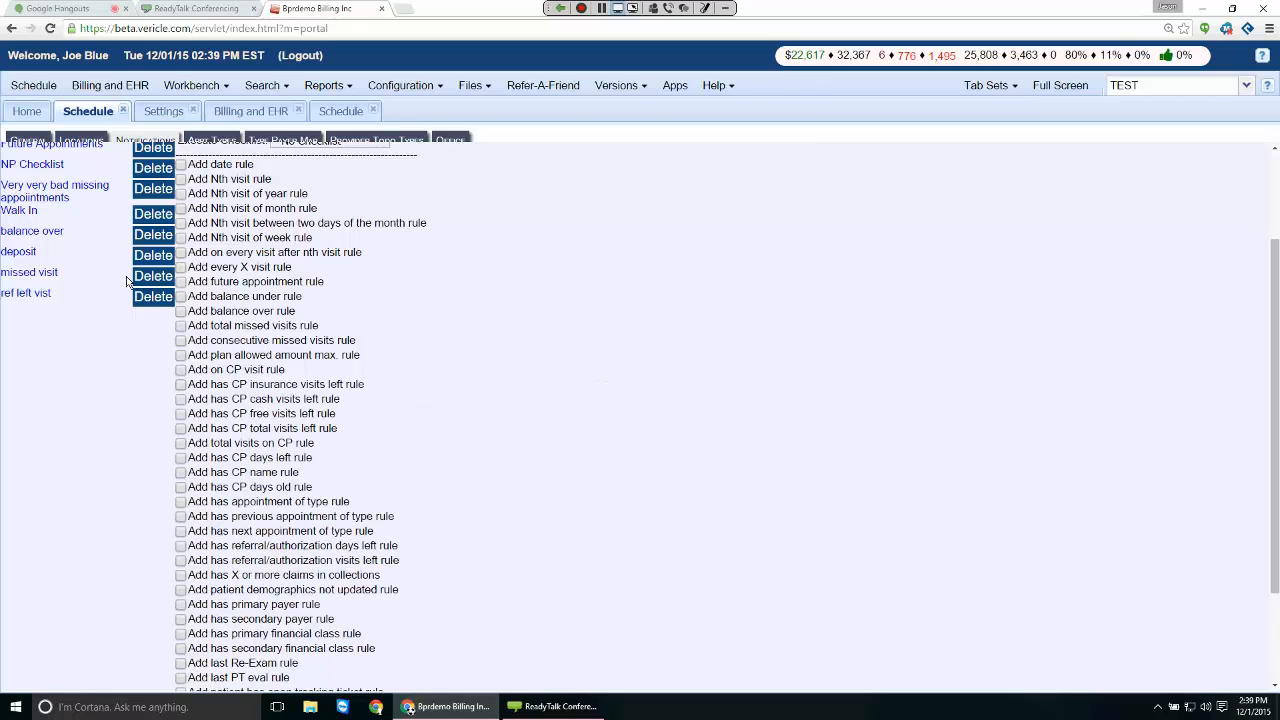
Step: Try the CP total visits left rule together with a CP insurance visits left rule set to 2 or fewer
{"action": "left_click_drag", "start_coordinate": [256, 413], "coordinate": [280, 428]}
{"action": "left_click", "coordinate": [139, 307]}
{"action": "left_click", "coordinate": [180, 428]}
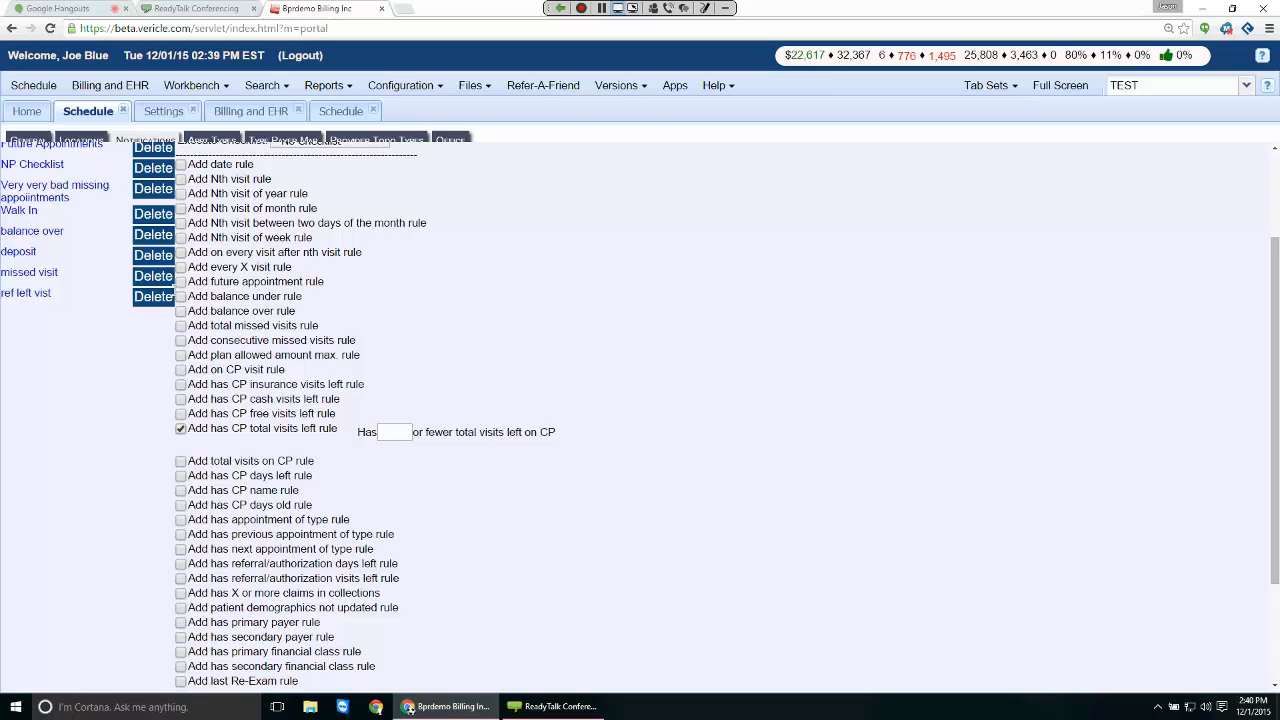
{"action": "left_click_drag", "start_coordinate": [337, 384], "coordinate": [246, 384]}
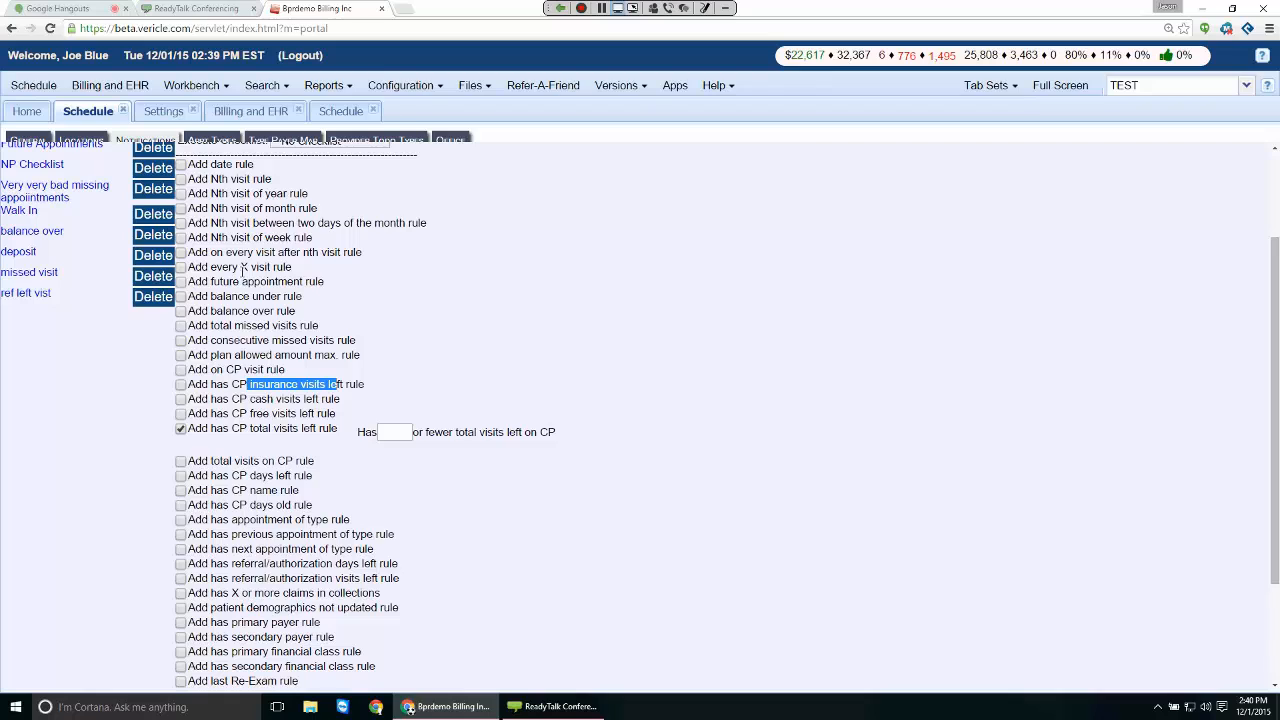
{"action": "left_click", "coordinate": [181, 385]}
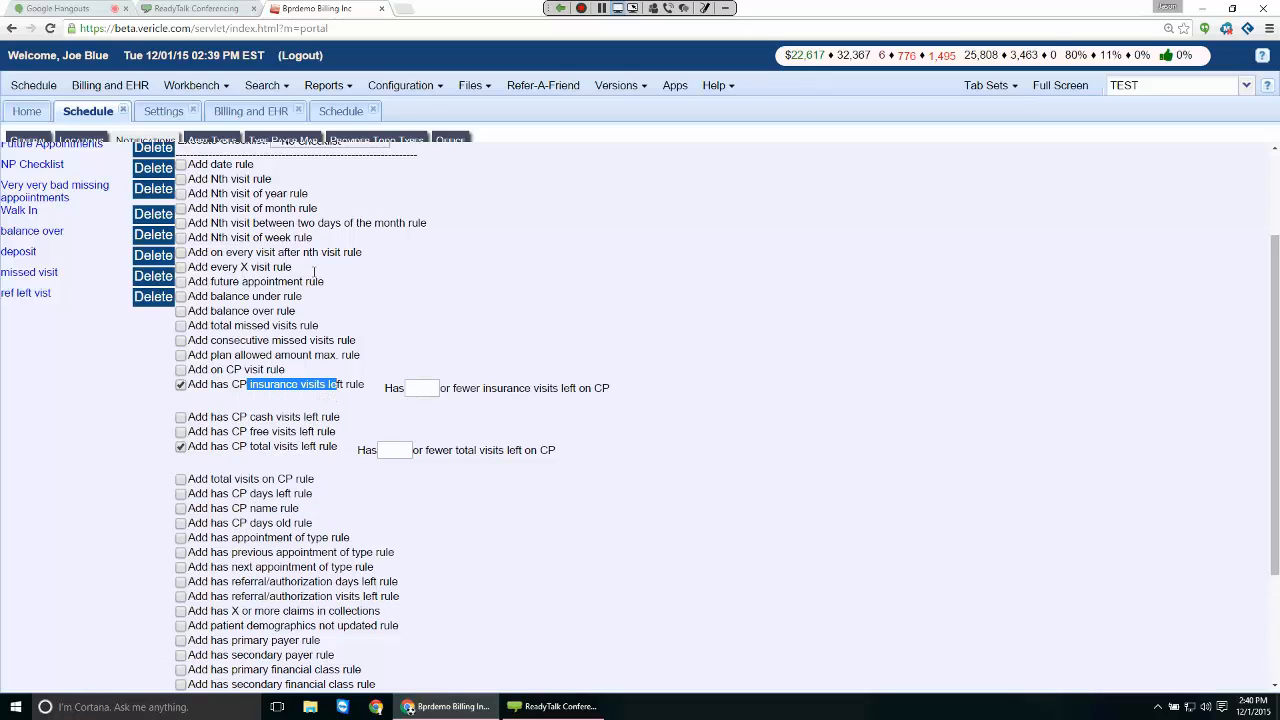
{"action": "left_click", "coordinate": [420, 388]}
{"action": "type", "text": "2"}
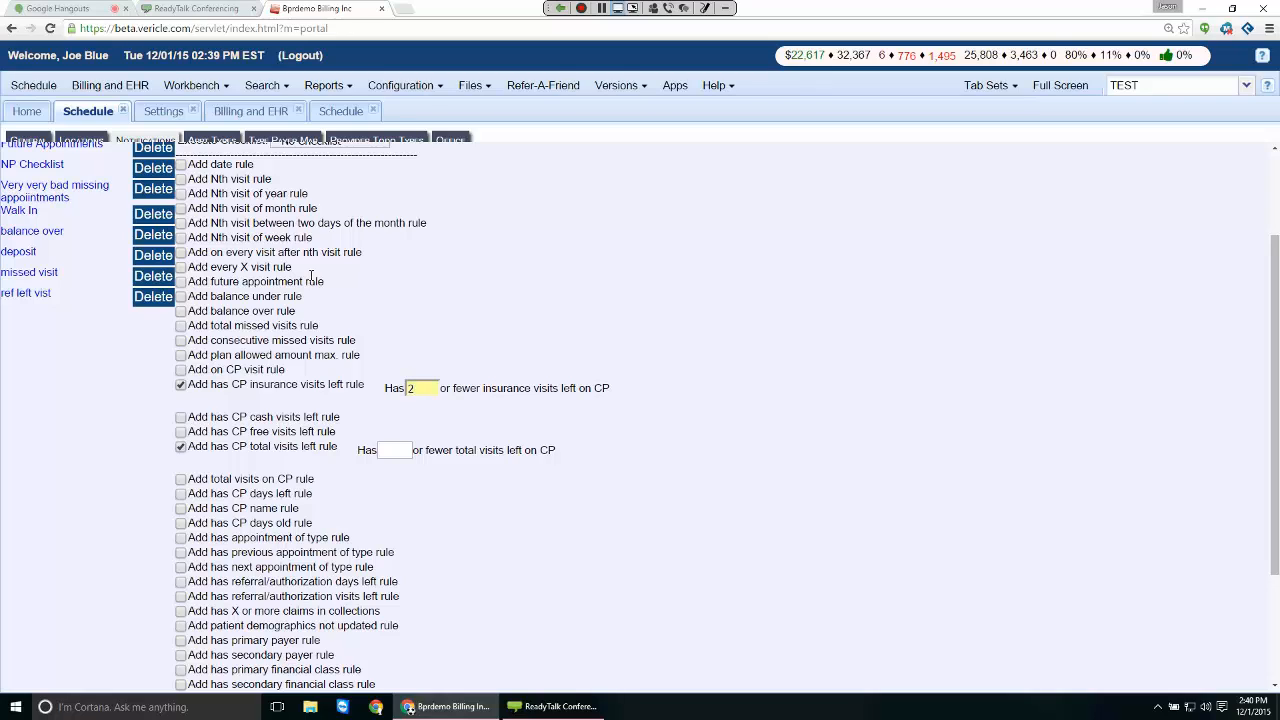
Step: Try the total visits on CP rule and the CP days old rule, and clear both
{"action": "left_click_drag", "start_coordinate": [249, 415], "coordinate": [325, 415]}
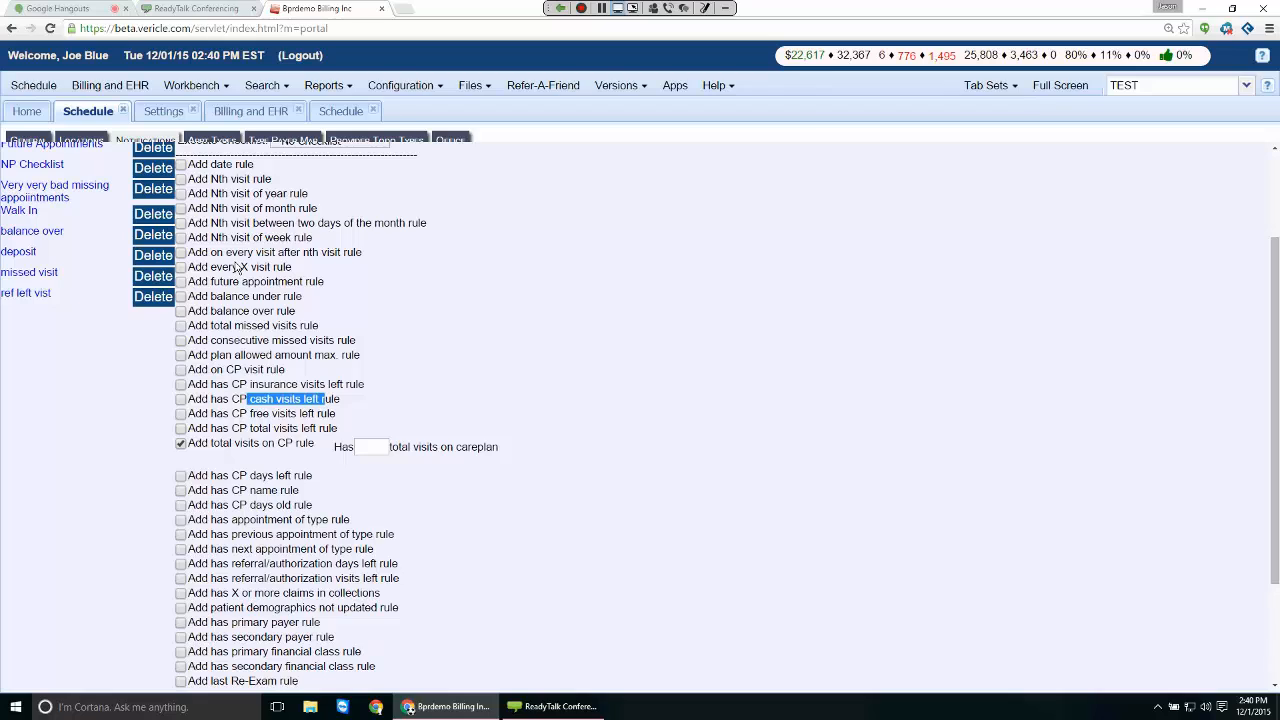
{"action": "left_click", "coordinate": [272, 340]}
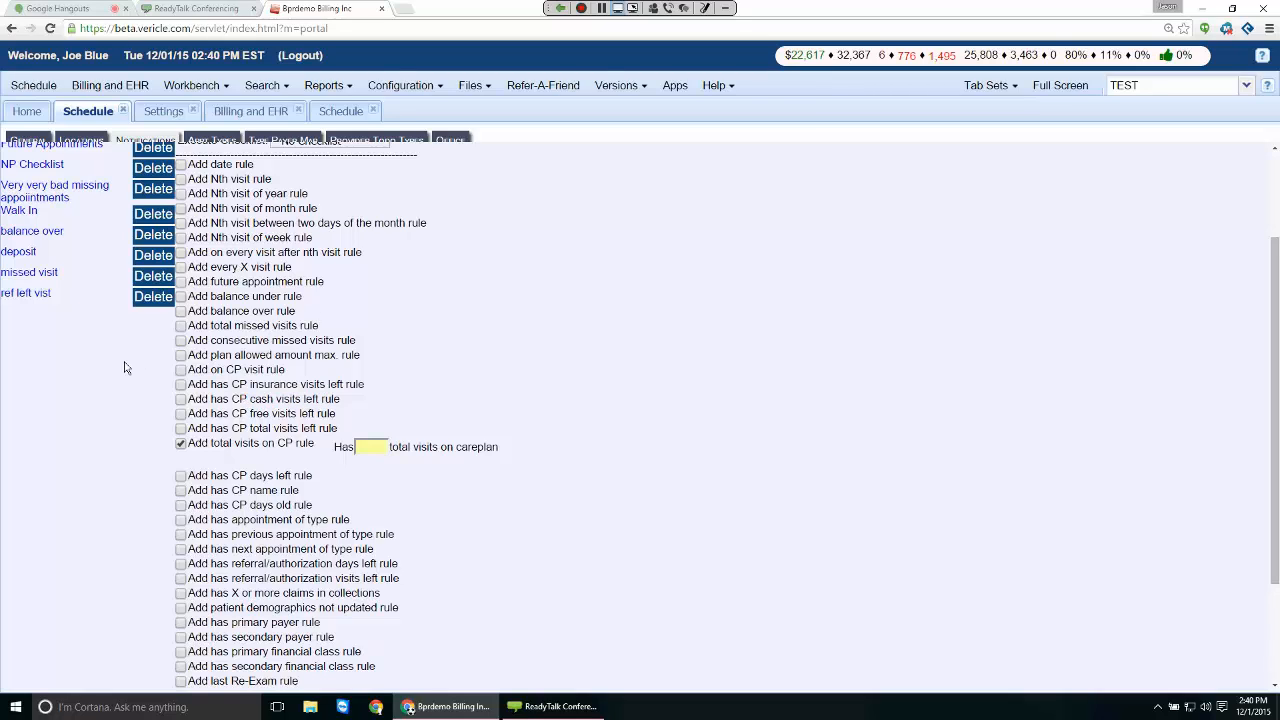
{"action": "left_click", "coordinate": [180, 505]}
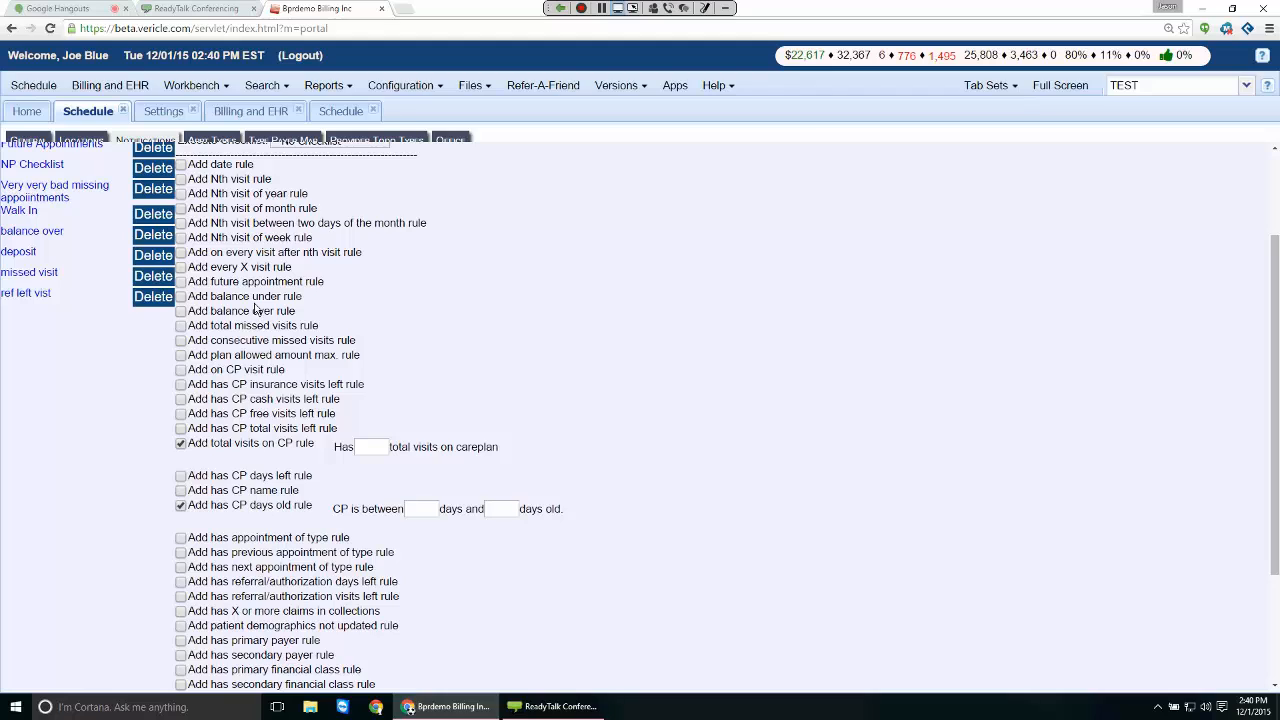
{"action": "key", "text": "space"}
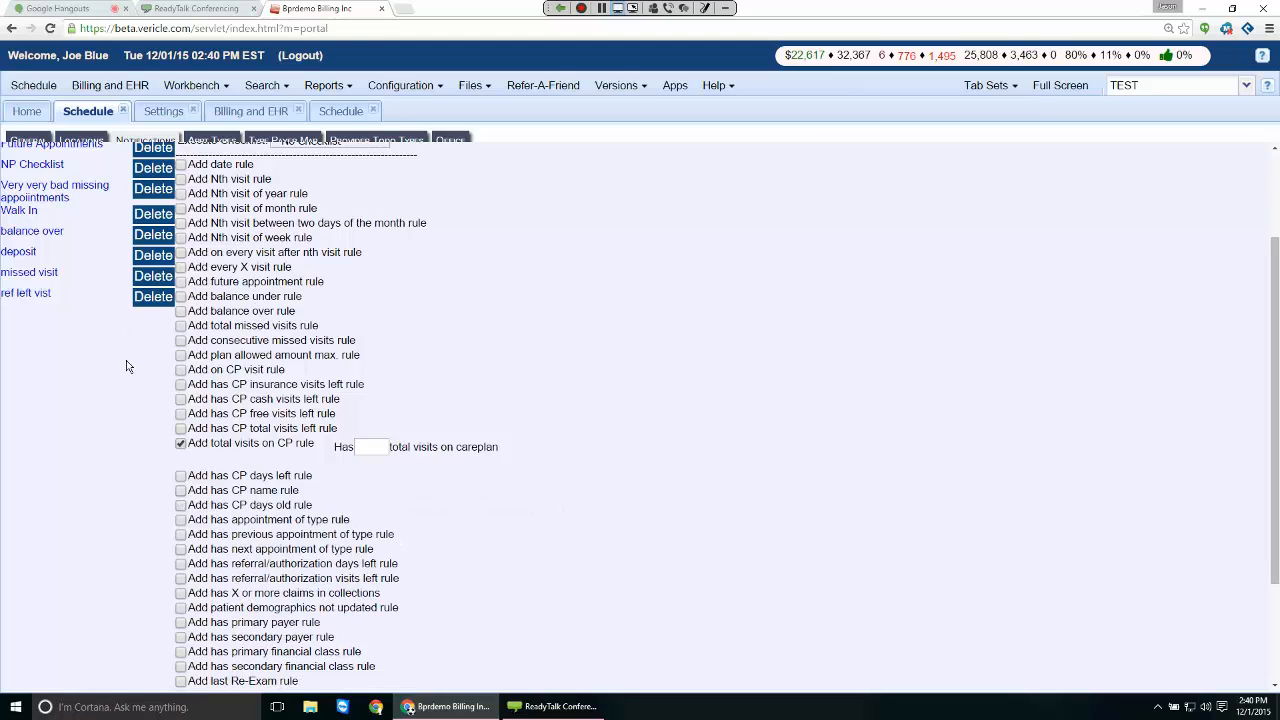
{"action": "key", "text": "space"}
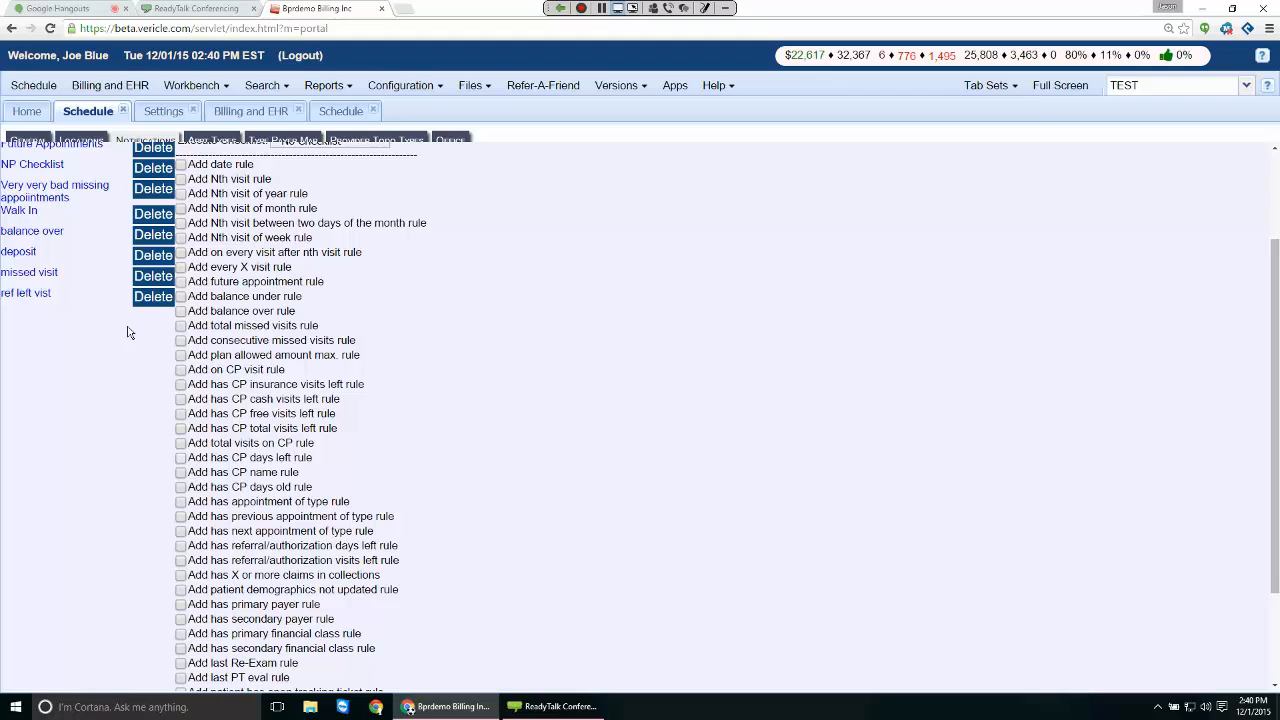
Step: Try the CP days left rule and examine the referral/authorization days left and visits left rules
{"action": "key", "text": "space"}
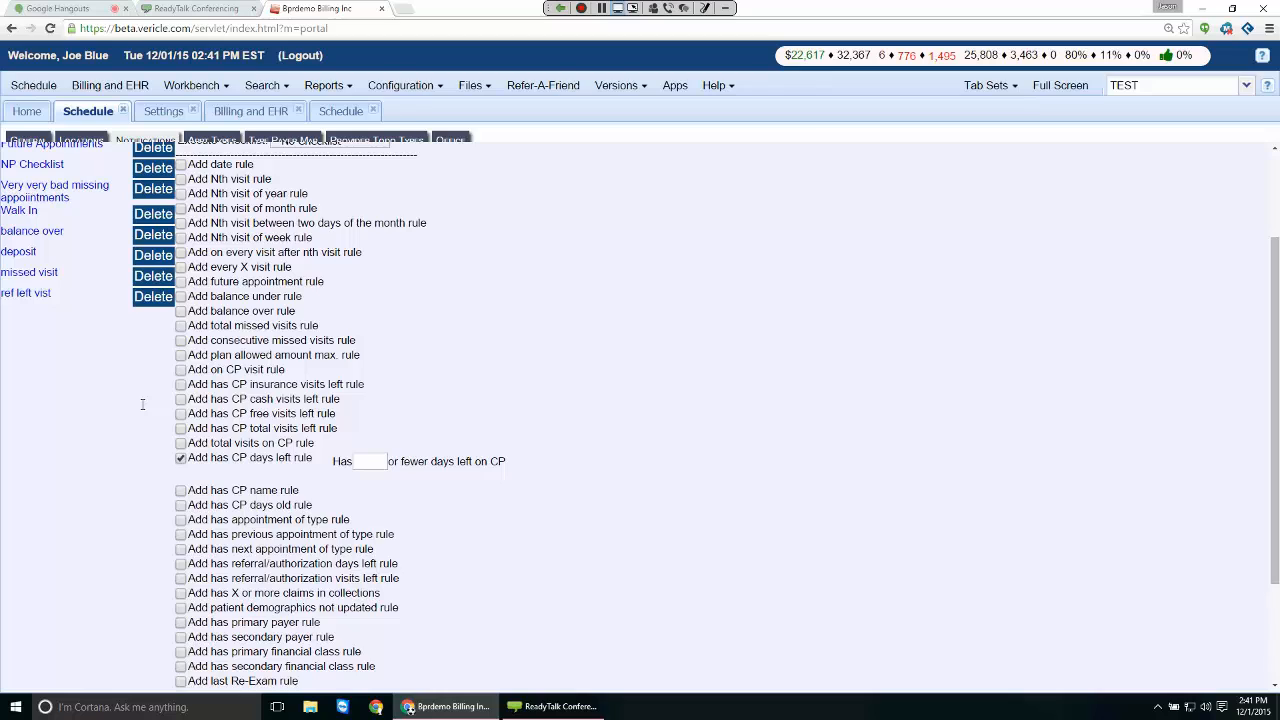
{"action": "left_click_drag", "start_coordinate": [402, 580], "coordinate": [188, 562]}
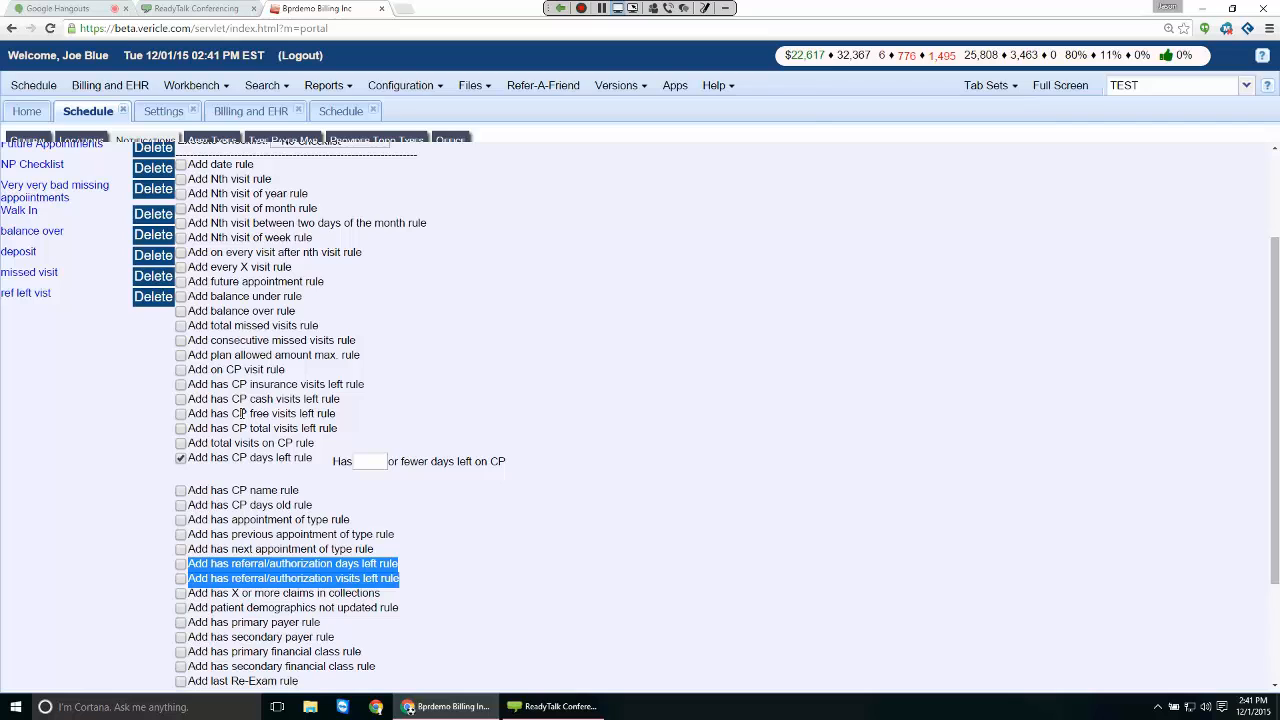
{"action": "double_click", "coordinate": [348, 578]}
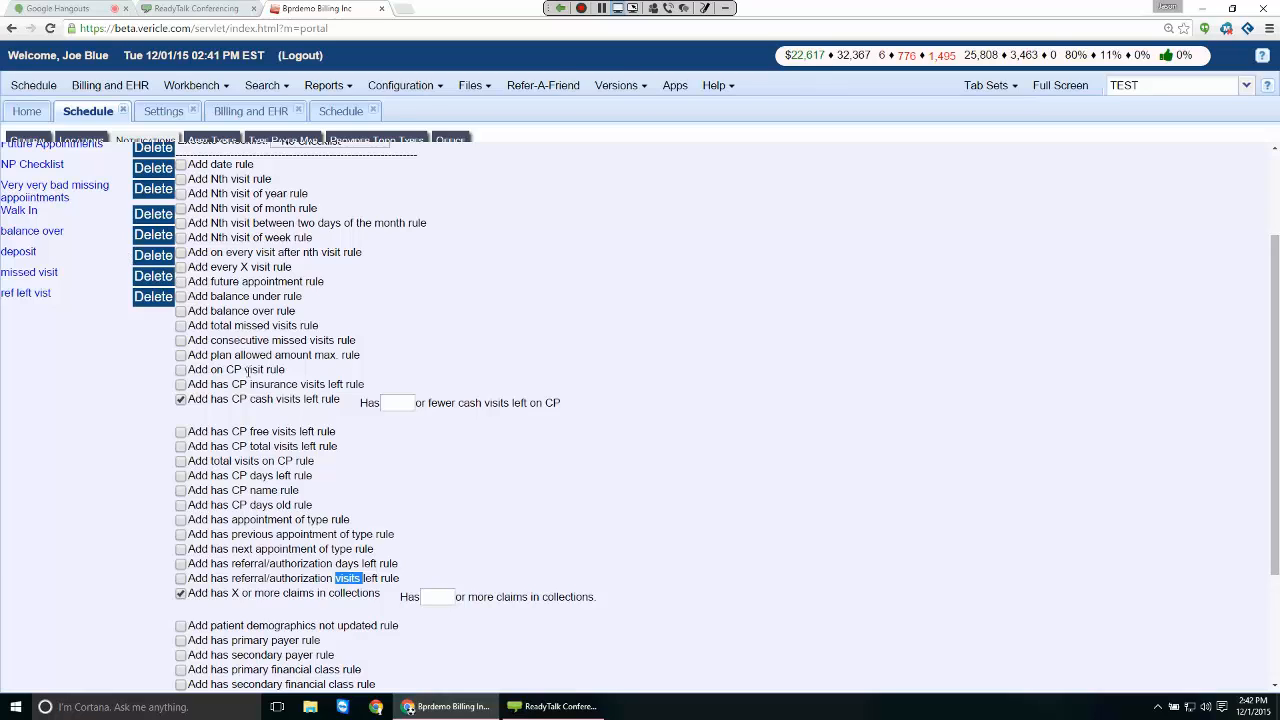
Step: Clear the claims in collections rule and the CP cash visits left rule from the new notification
{"action": "left_click", "coordinate": [99, 453]}
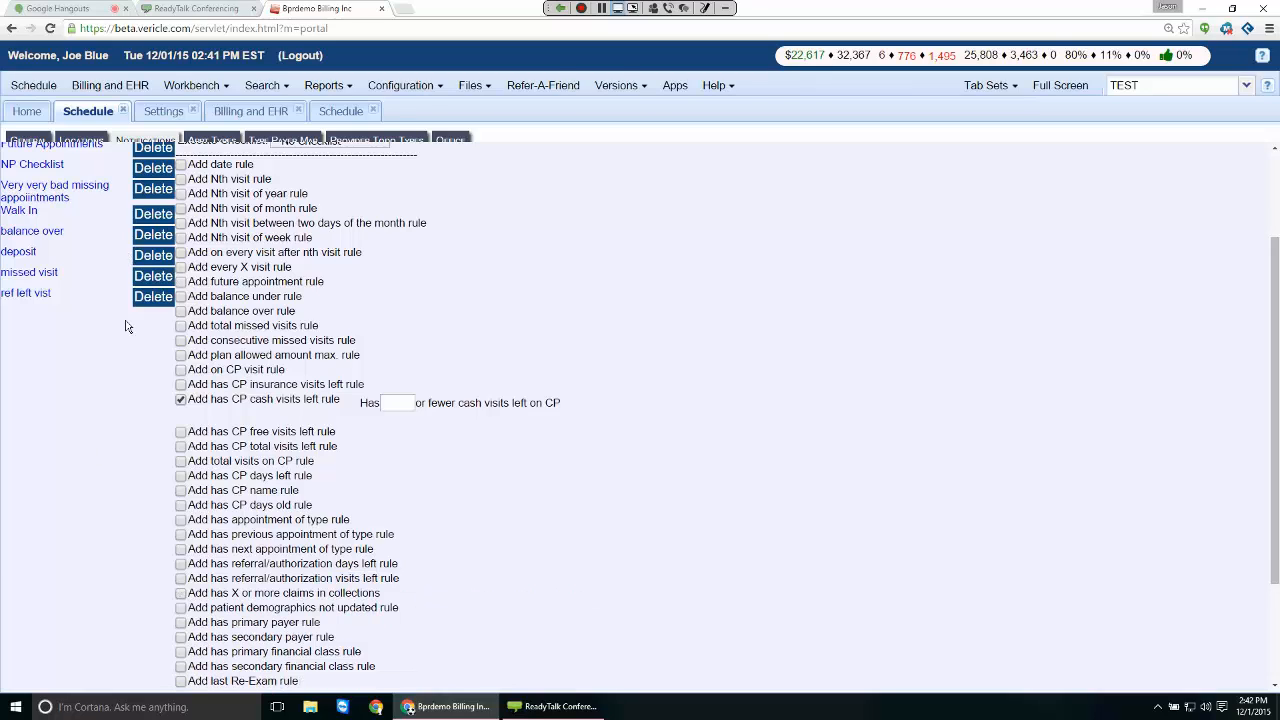
{"action": "scroll", "coordinate": [160, 280], "scroll_direction": "up", "scroll_amount": 2}
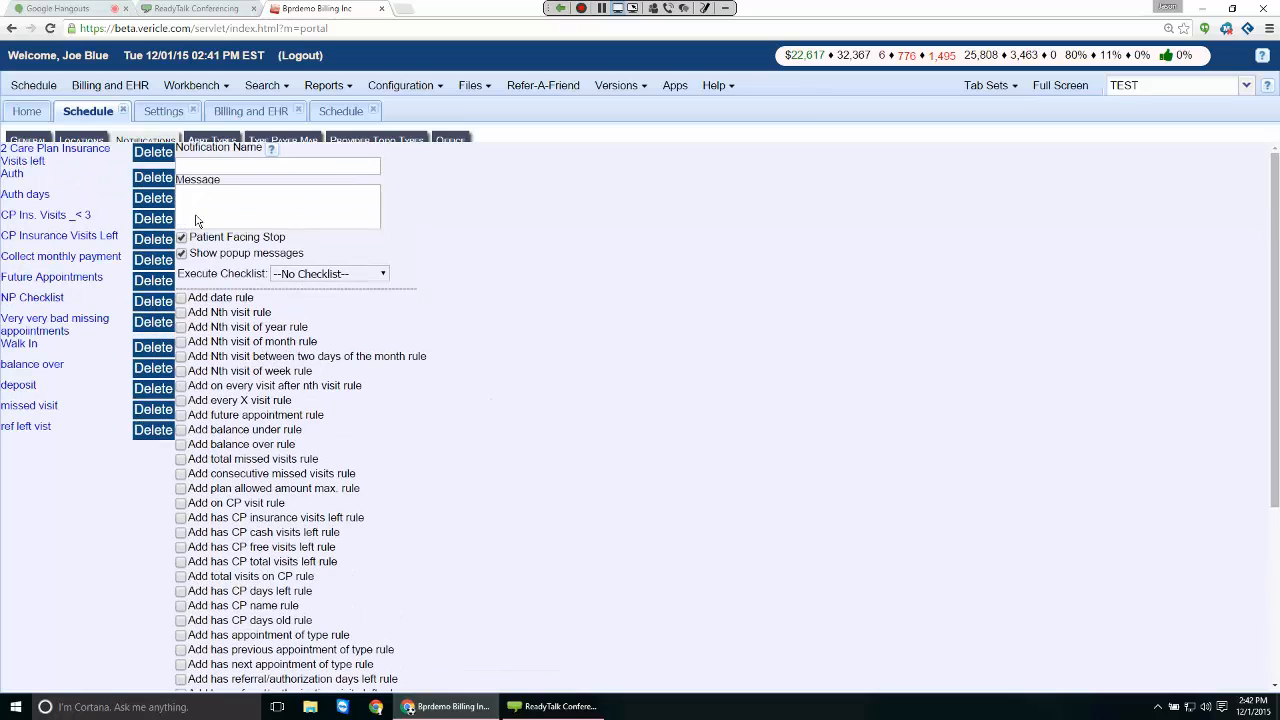
Step: Switch to the patient's schedule alerts and examine the existing alerts and the rules available for a patient-level notification
{"action": "left_click", "coordinate": [340, 111]}
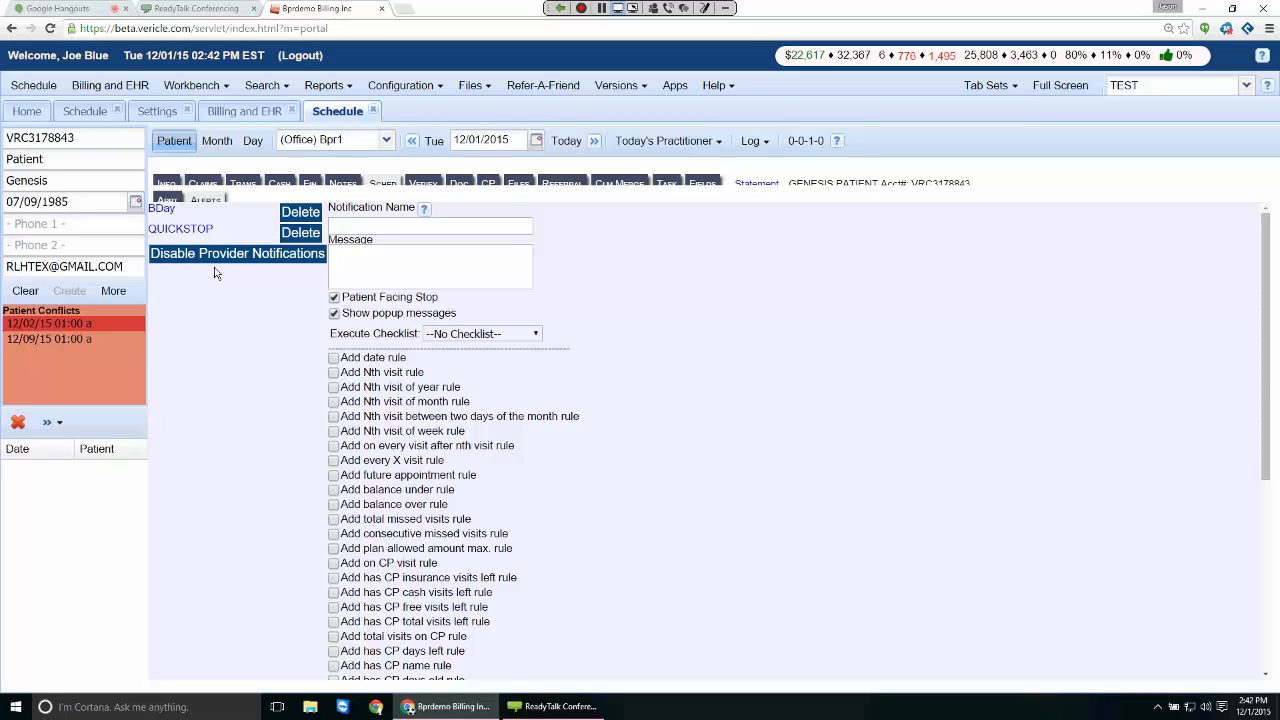
{"action": "scroll", "coordinate": [214, 273], "scroll_direction": "down", "scroll_amount": 4}
{"action": "scroll", "coordinate": [300, 270], "scroll_direction": "up", "scroll_amount": 4}
{"action": "scroll", "coordinate": [237, 294], "scroll_direction": "down", "scroll_amount": 3}
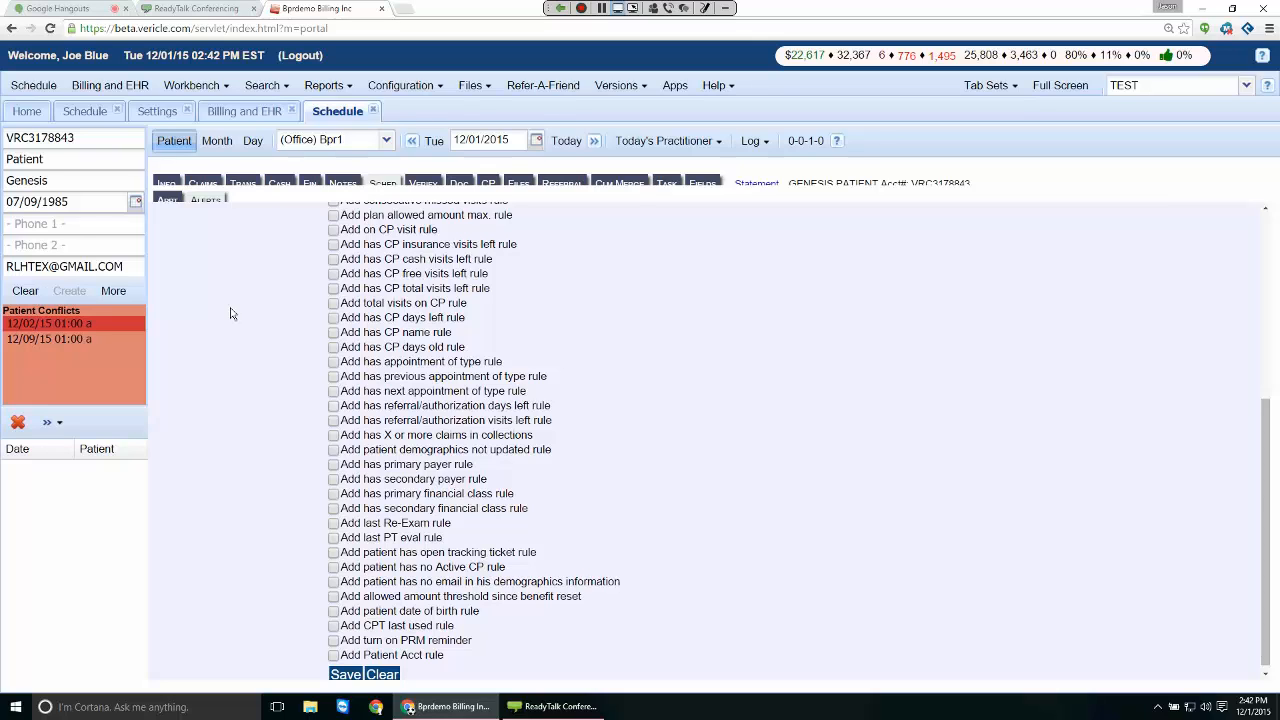
{"action": "scroll", "coordinate": [293, 443], "scroll_direction": "down", "scroll_amount": 1}
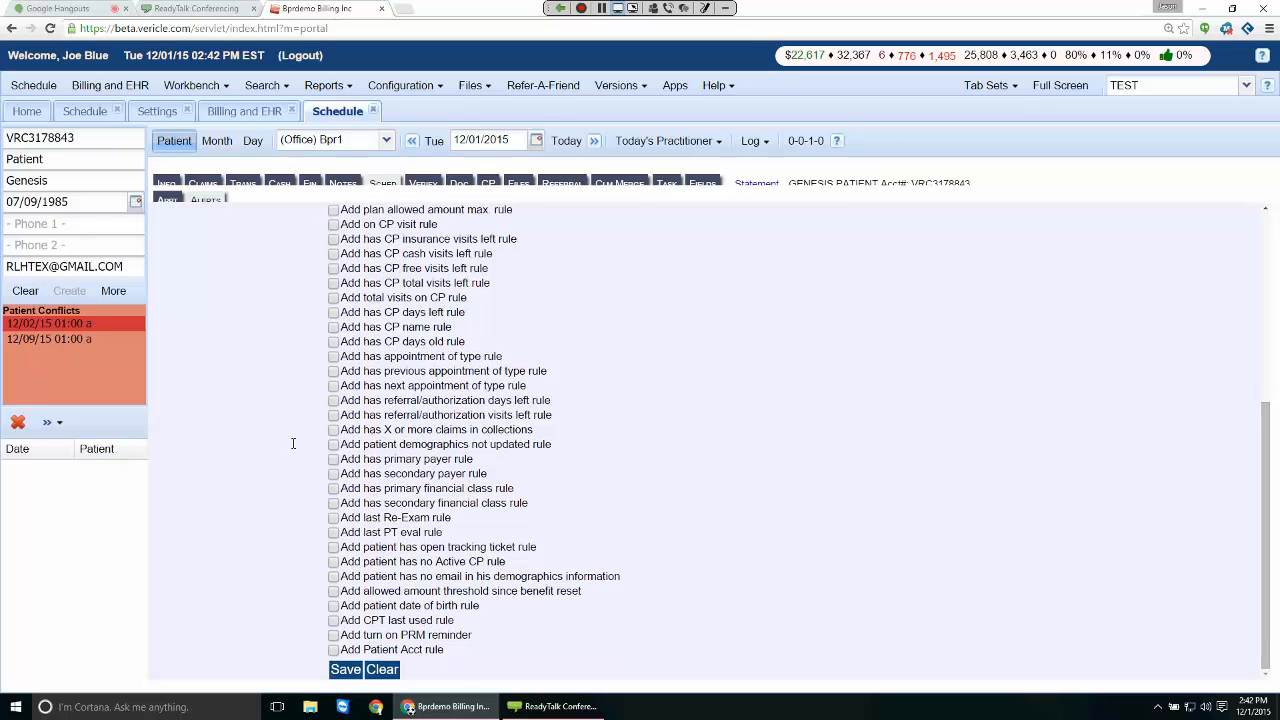
{"action": "scroll", "coordinate": [293, 443], "scroll_direction": "up", "scroll_amount": 3}
{"action": "scroll", "coordinate": [445, 337], "scroll_direction": "up", "scroll_amount": 1}
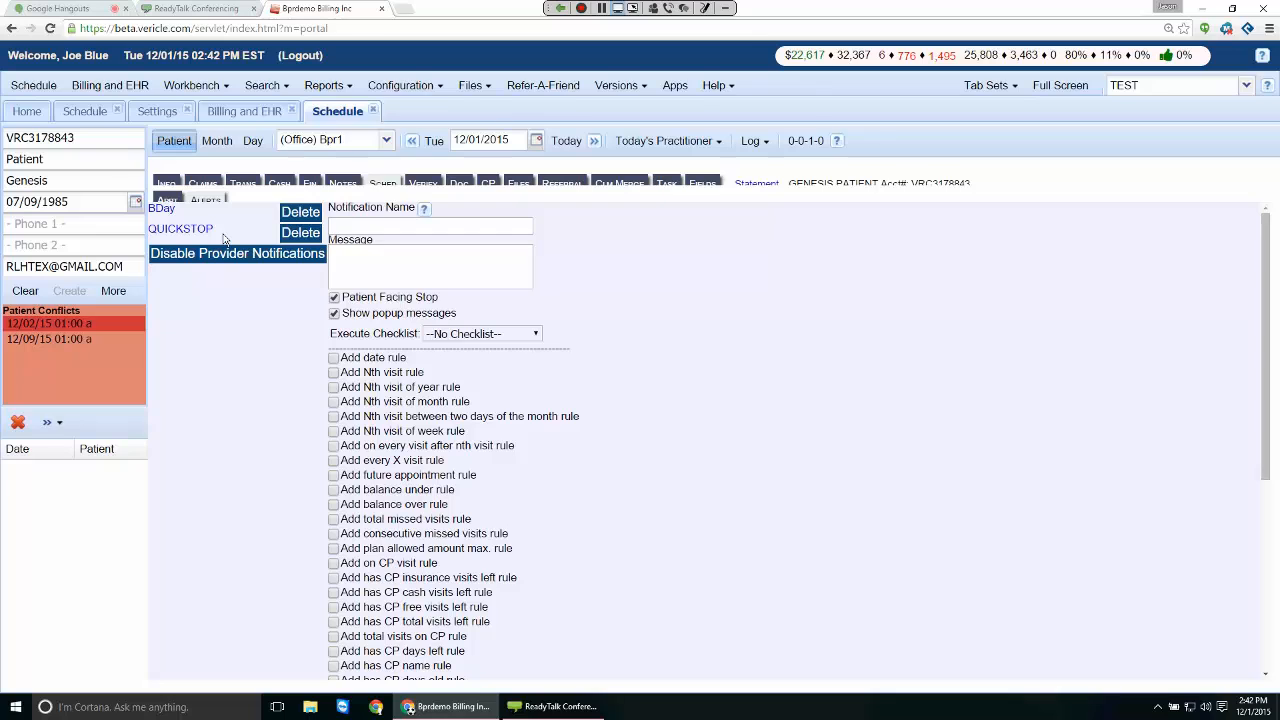
Step: Open the patient's BDay alert and examine its message and rules
{"action": "left_click", "coordinate": [158, 208]}
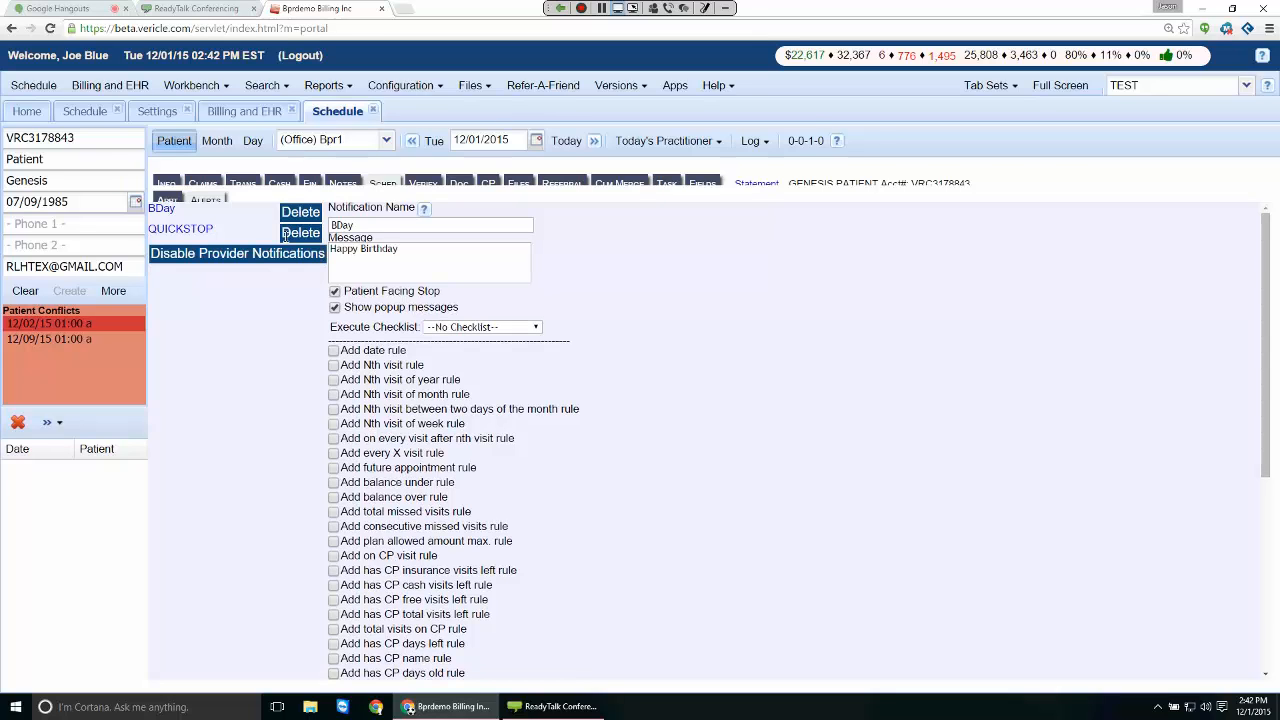
{"action": "scroll", "coordinate": [284, 235], "scroll_direction": "down", "scroll_amount": 3}
{"action": "scroll", "coordinate": [281, 233], "scroll_direction": "up", "scroll_amount": 3}
Step: Open the careplan Expectation report and run it by patient with the end date set to 01/01/2016
{"action": "left_click", "coordinate": [343, 118]}
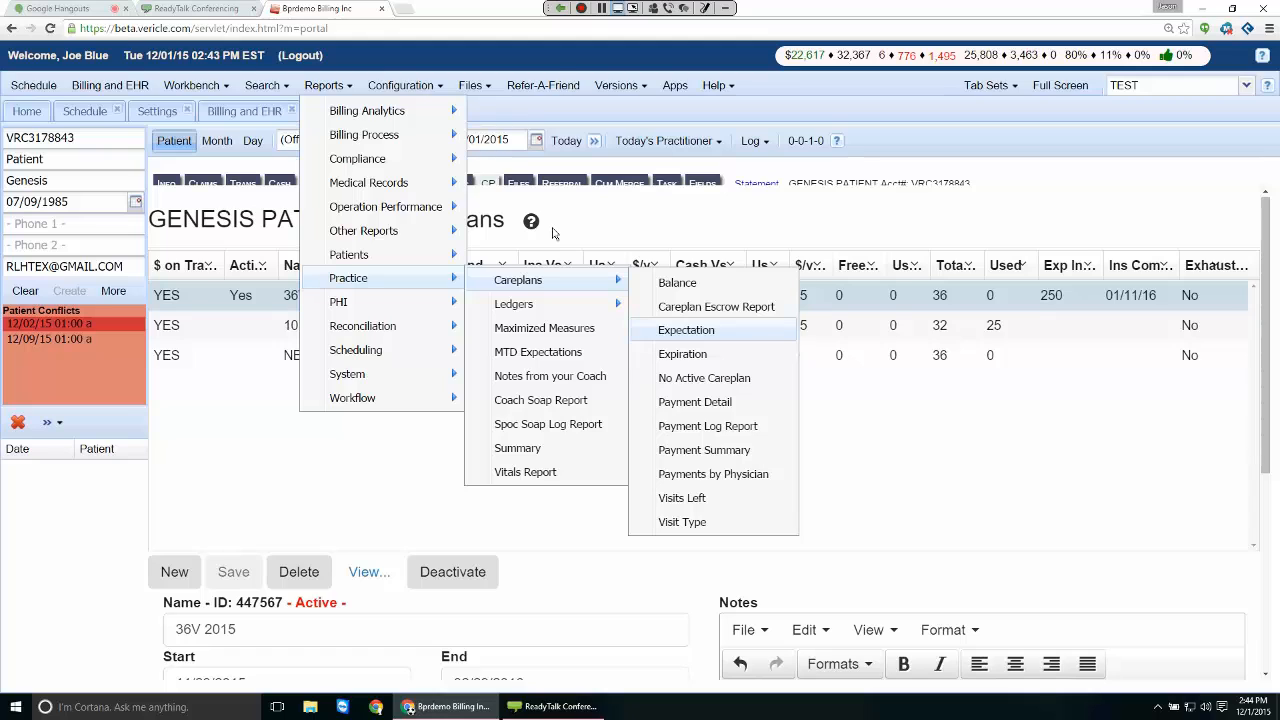
{"action": "key", "text": "Return"}
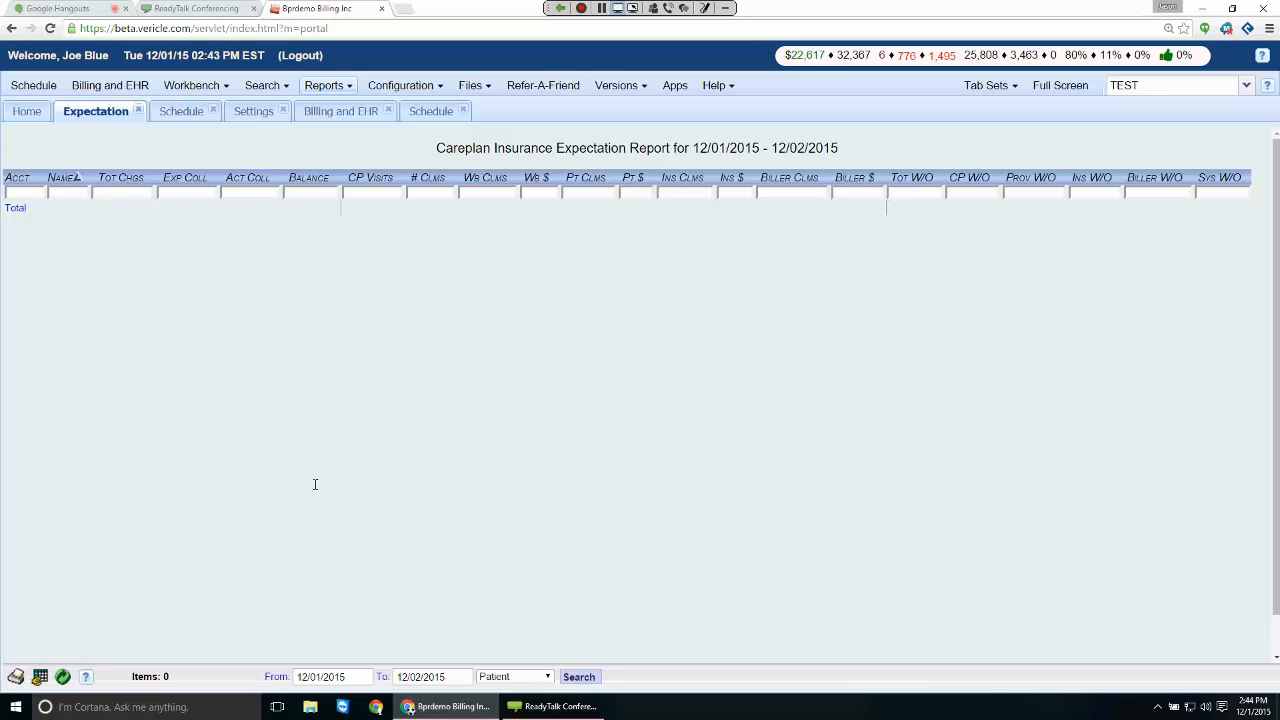
{"action": "left_click", "coordinate": [444, 677]}
{"action": "left_click", "coordinate": [382, 677]}
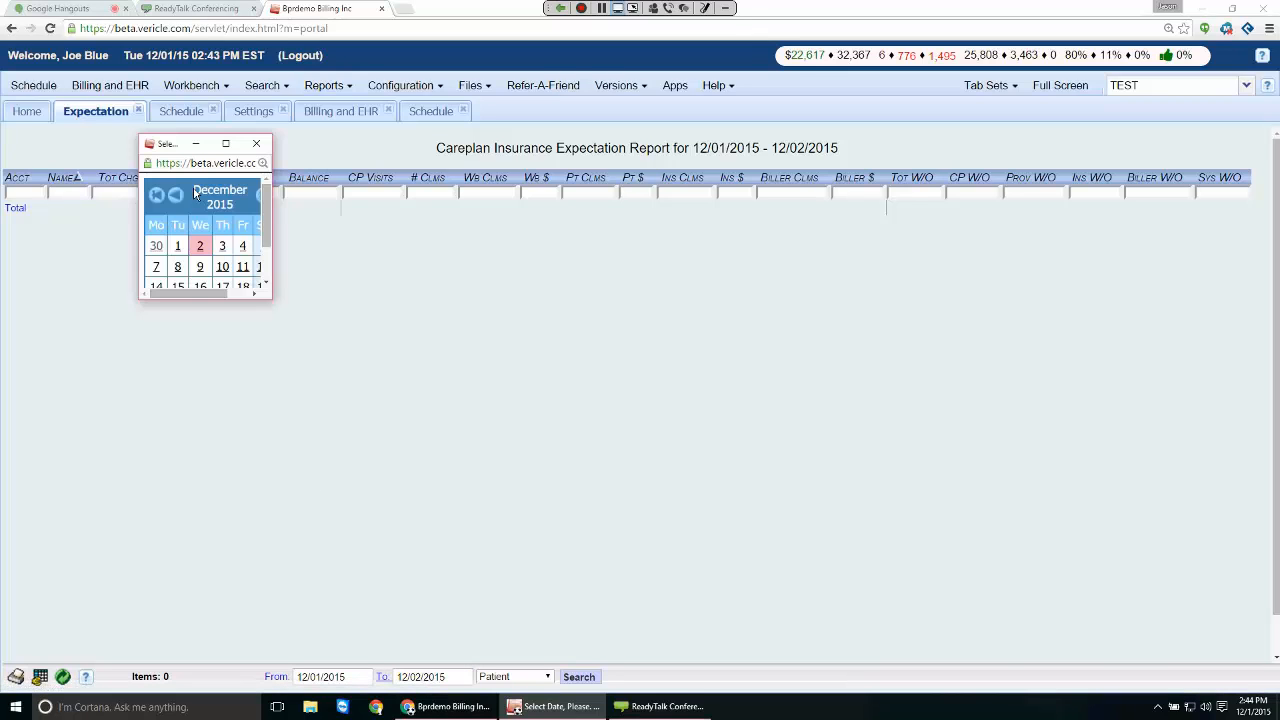
{"action": "left_click", "coordinate": [193, 186]}
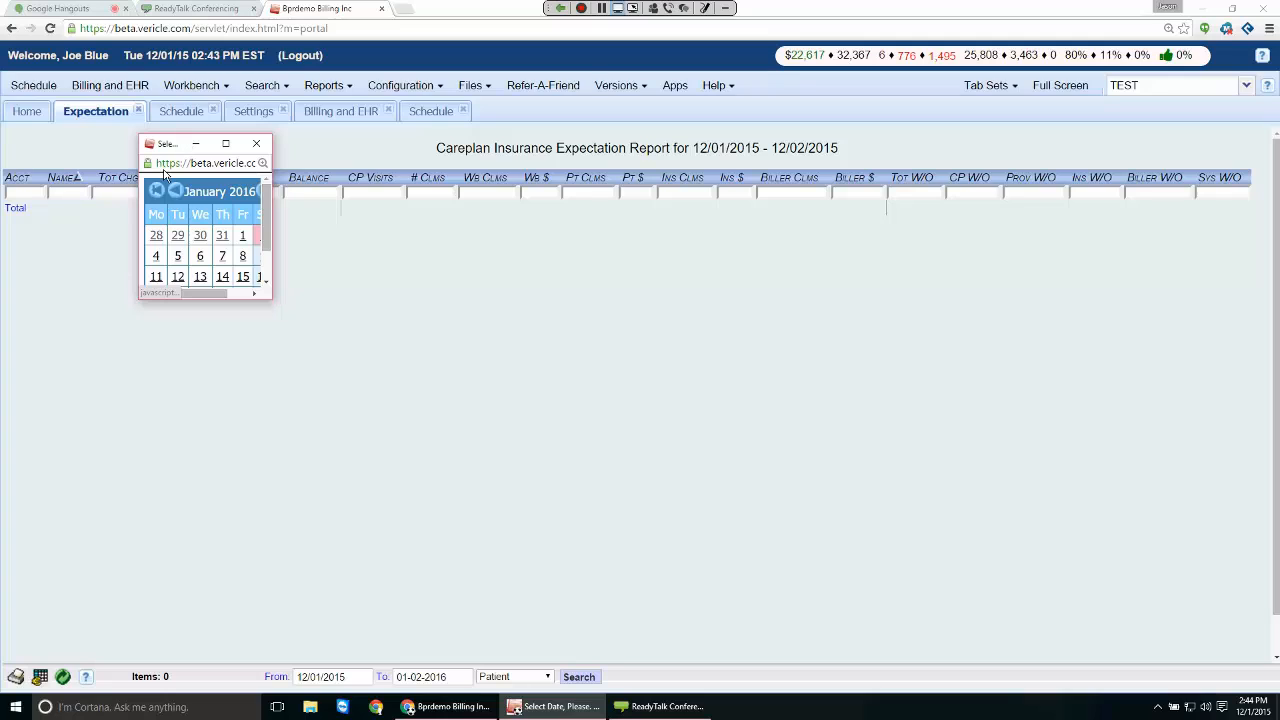
{"action": "left_click", "coordinate": [242, 235]}
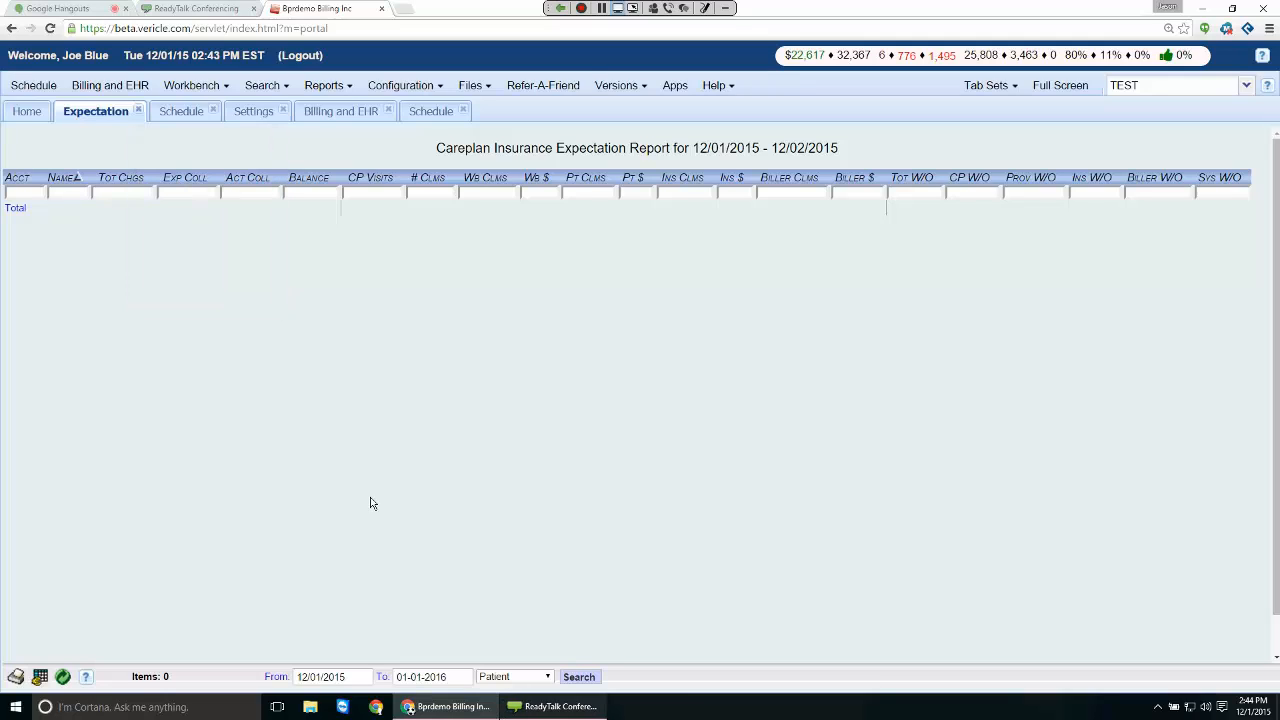
{"action": "left_click", "coordinate": [515, 677]}
{"action": "left_click", "coordinate": [383, 490]}
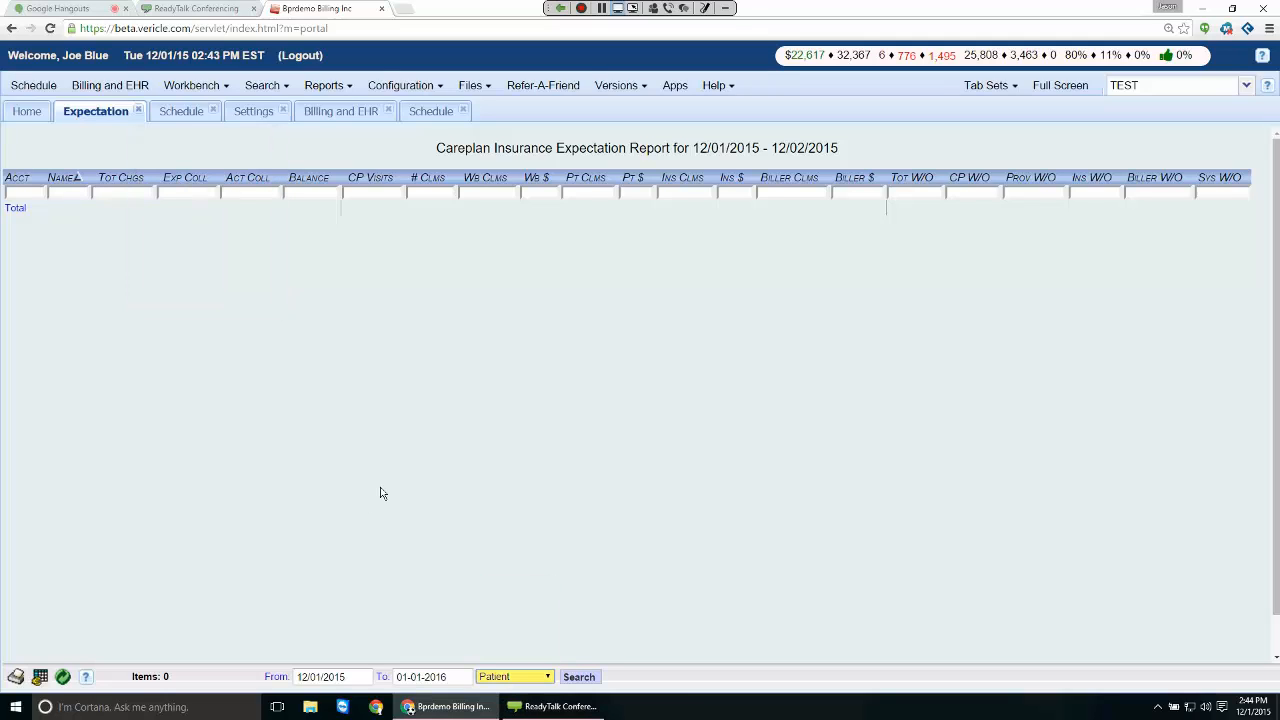
{"action": "key", "text": "Return"}
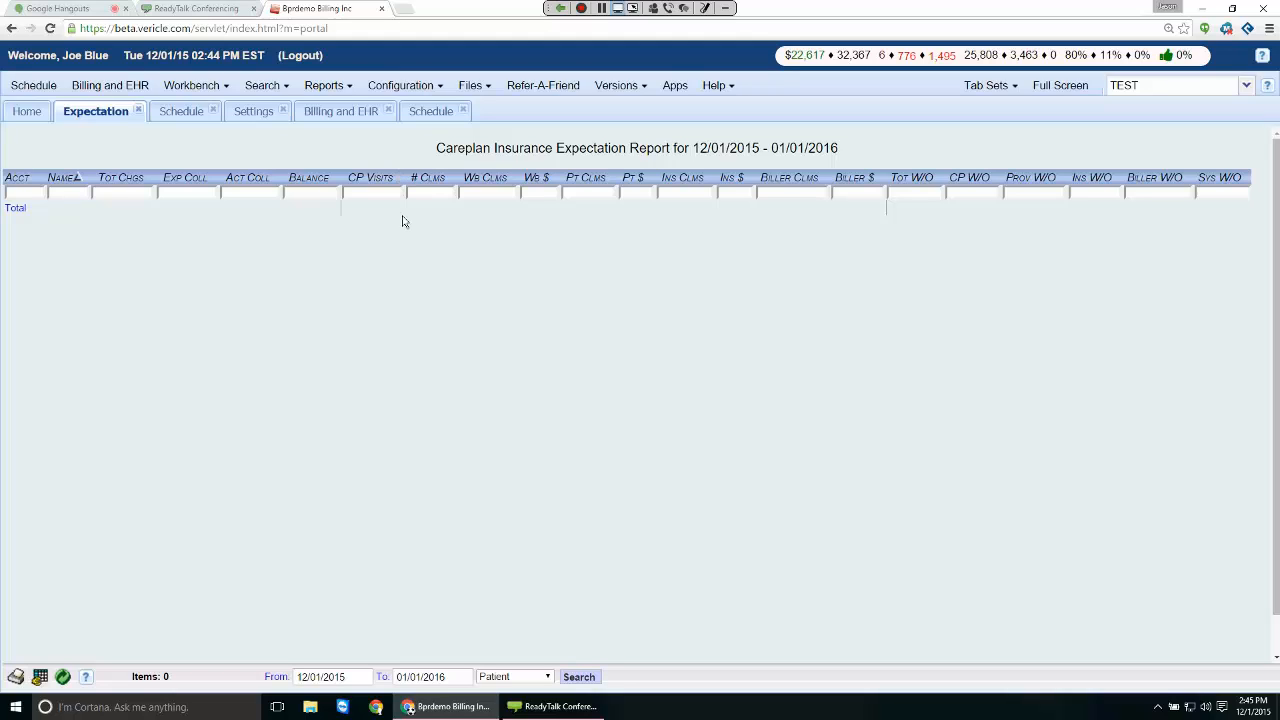
Step: Set the Expectation report's start date to 07/01/2015 and rerun the report
{"action": "key", "text": "Tab"}
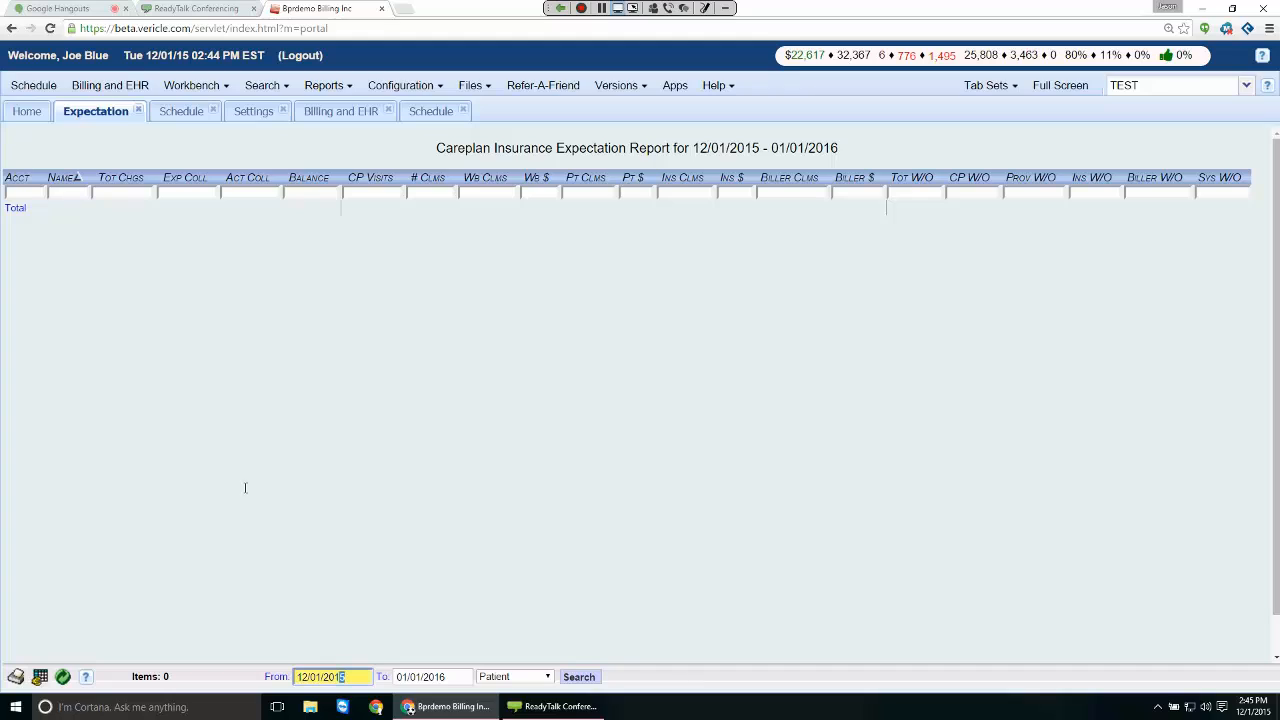
{"action": "key", "text": "Home"}
{"action": "type", "text": "07"}
{"action": "key", "text": "Return"}
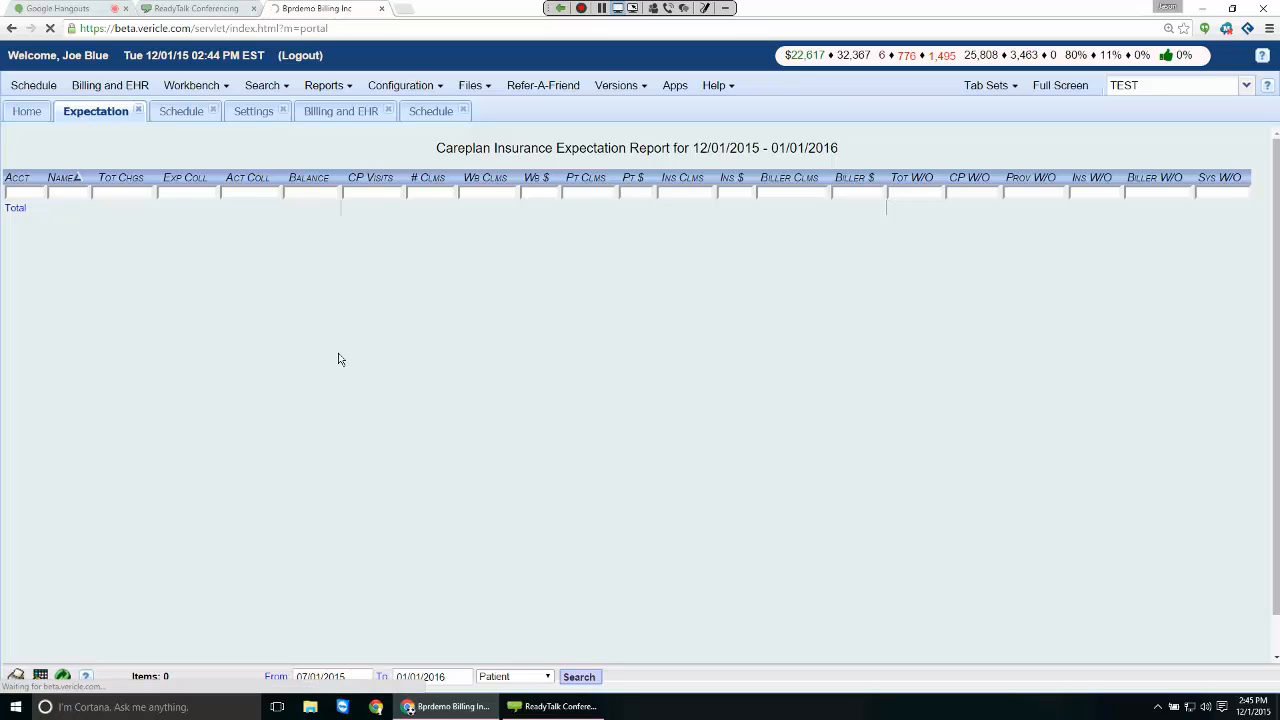